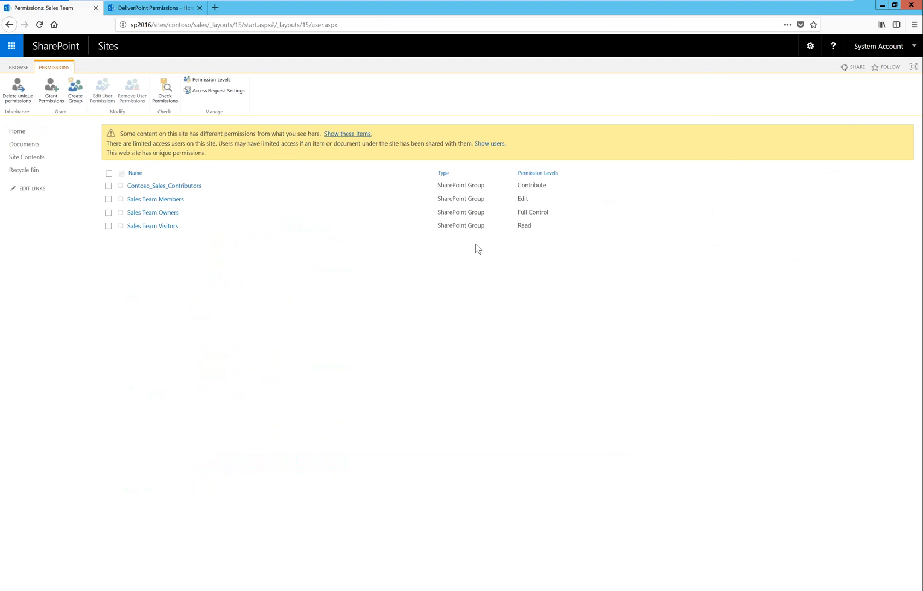
Open the Sales Team Members group and view the user information of its LT\sales entry, returning to the group.
left_click(171, 201)
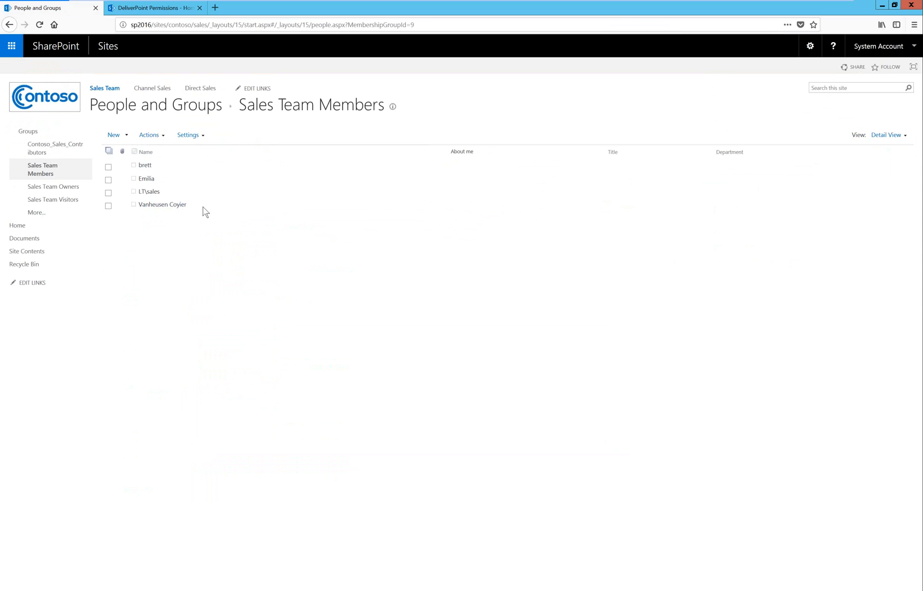
left_click(152, 195)
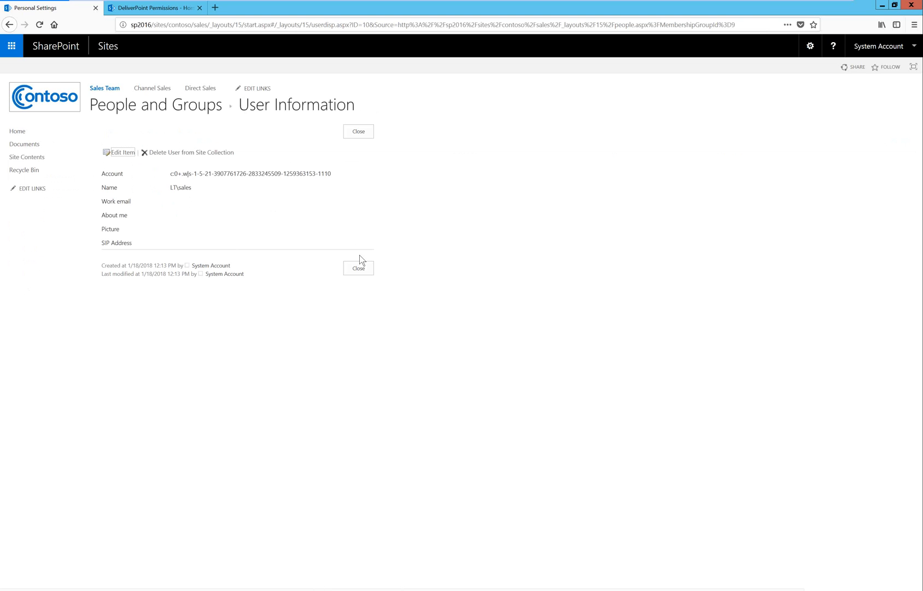
left_click(365, 268)
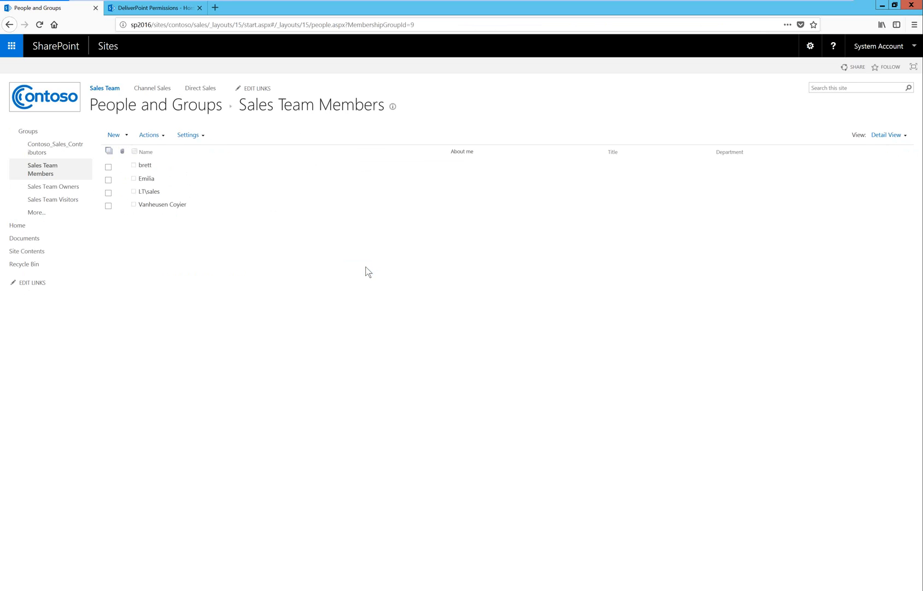
Go to the Sales Team site's Documents library and run Discover Site Permissions for the site.
left_click(115, 90)
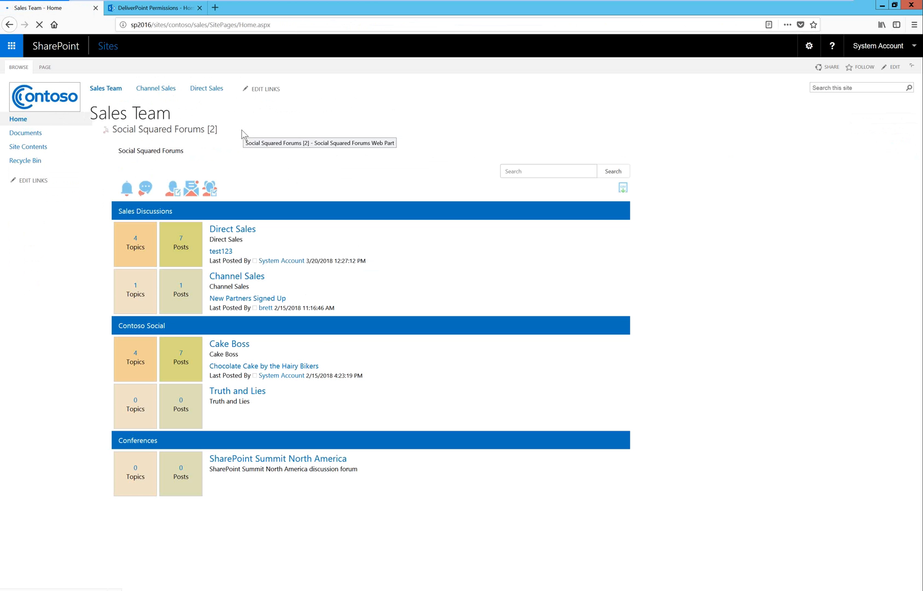
left_click(43, 136)
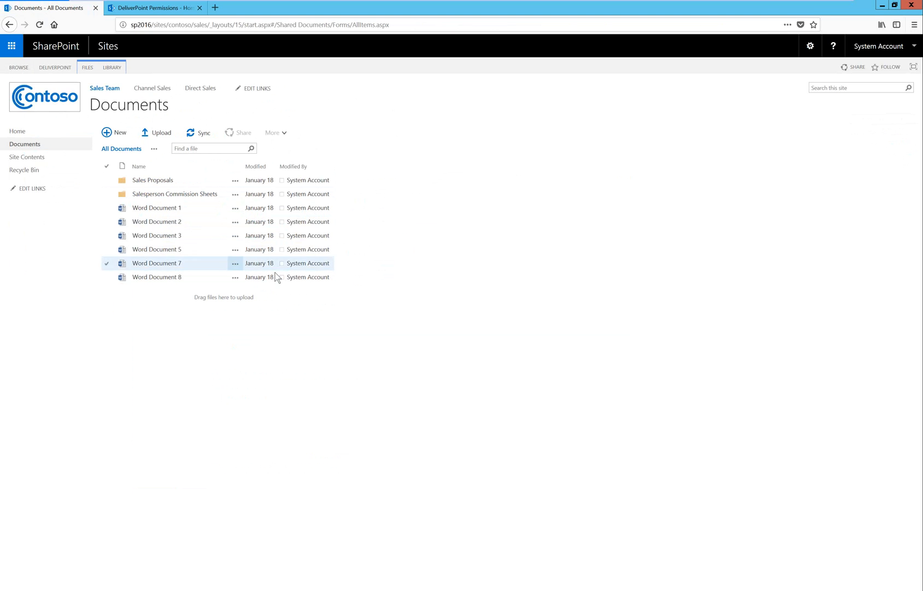
left_click(810, 46)
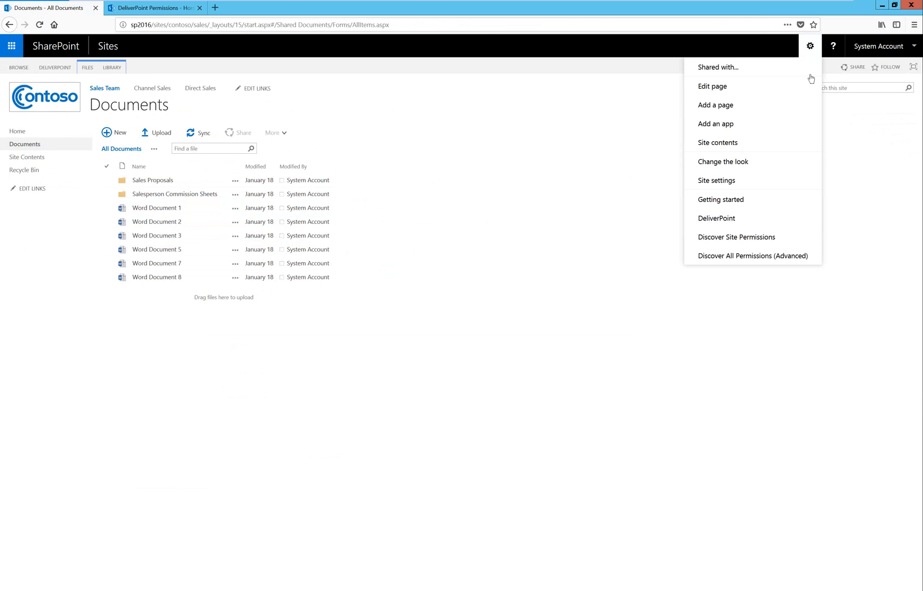
left_click(767, 237)
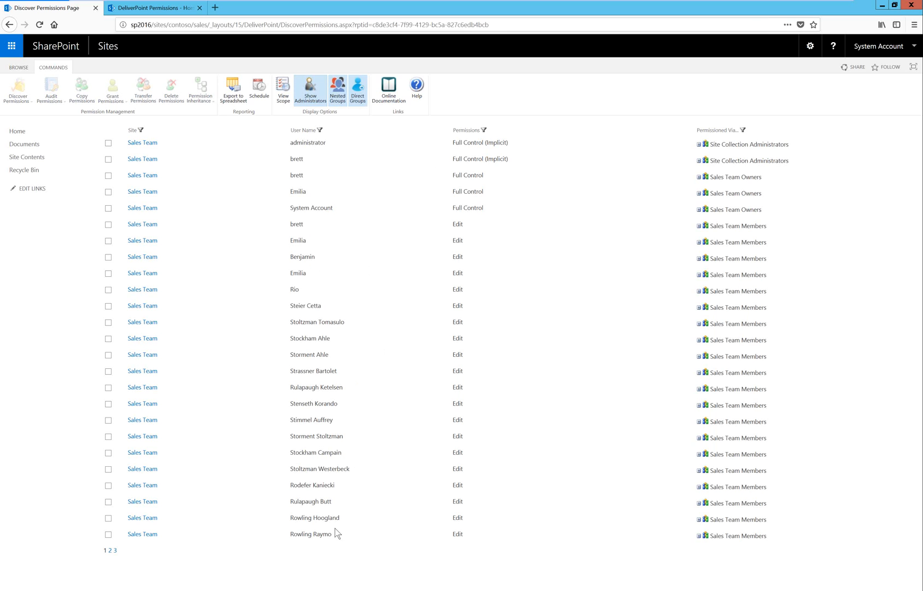
Trace two Edit-level users' access by expanding their Sales Team Members entries, and select the first of those two rows.
mouse_move(334, 471)
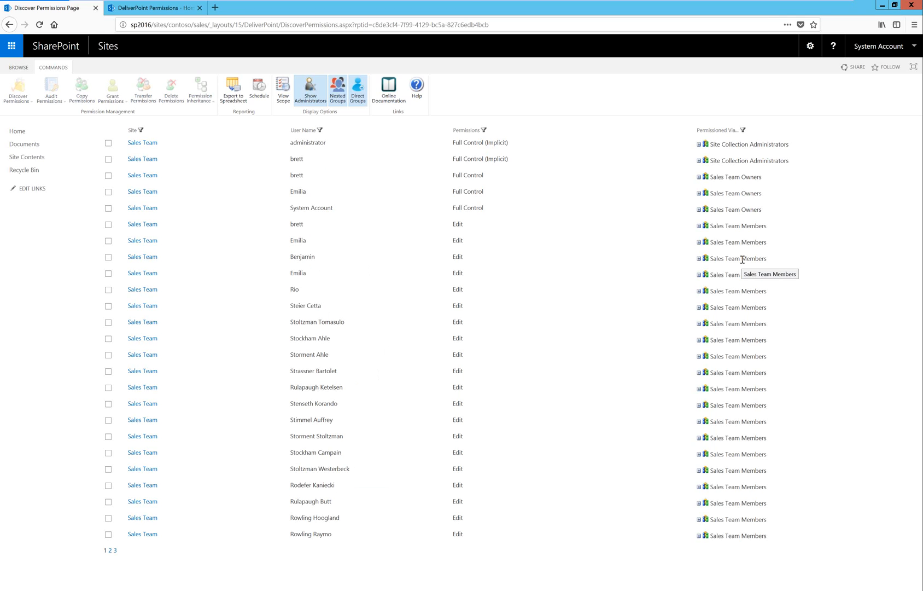
double_click(302, 242)
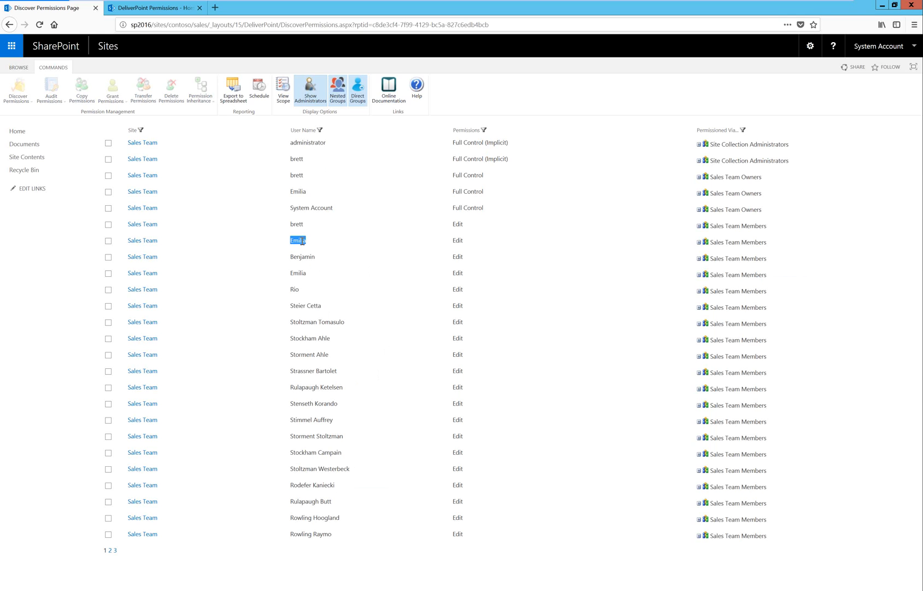
double_click(460, 243)
left_click(699, 242)
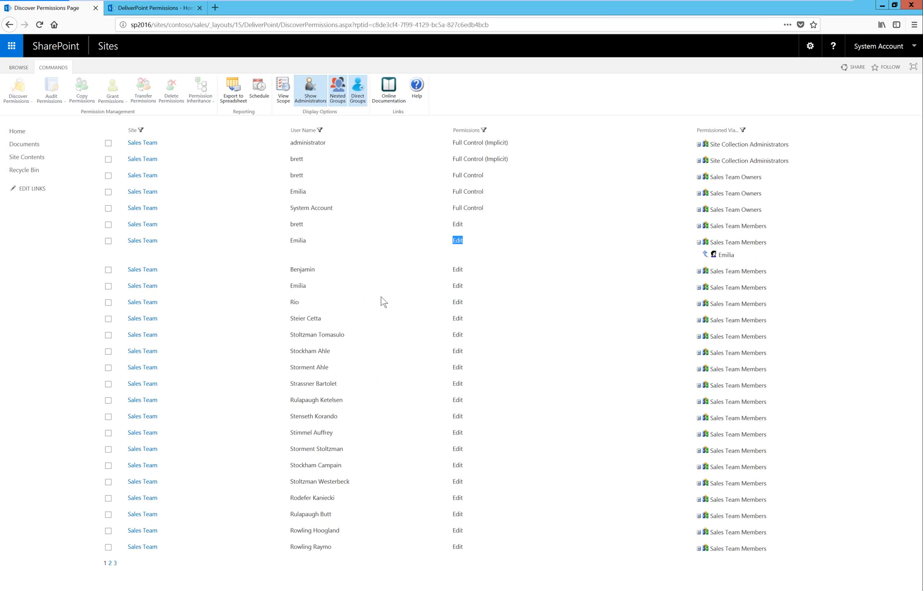
left_click(698, 272)
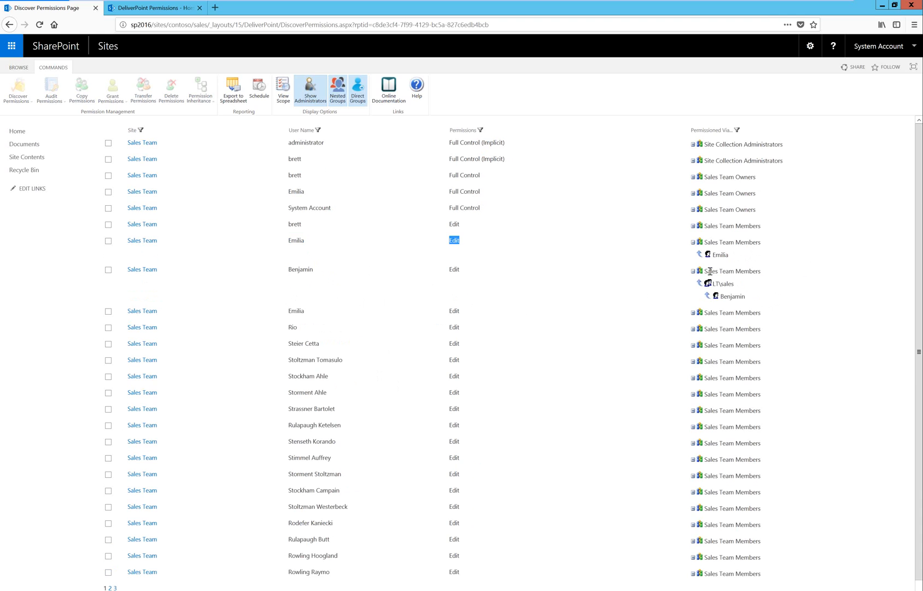
left_click_drag(736, 284, 712, 284)
mouse_move(309, 271)
left_click(108, 242)
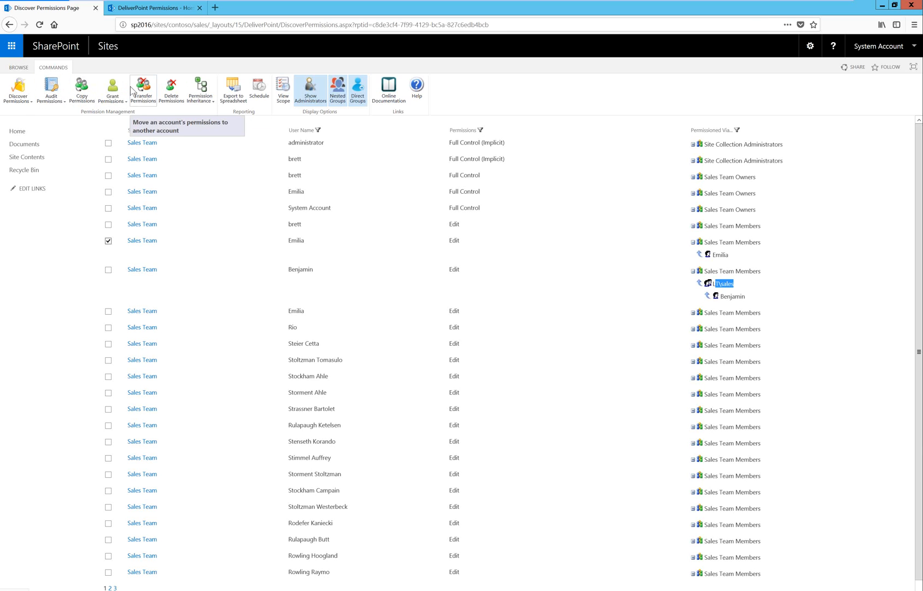
left_click(801, 230)
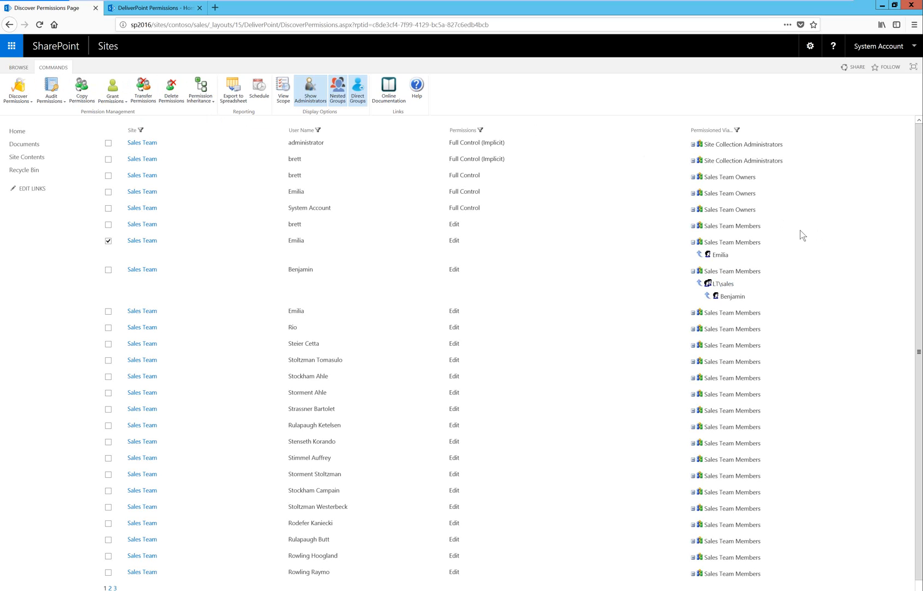
Filter the site permissions report to the Contribute permission level, review the matching rows, and clear the filter.
left_click(480, 130)
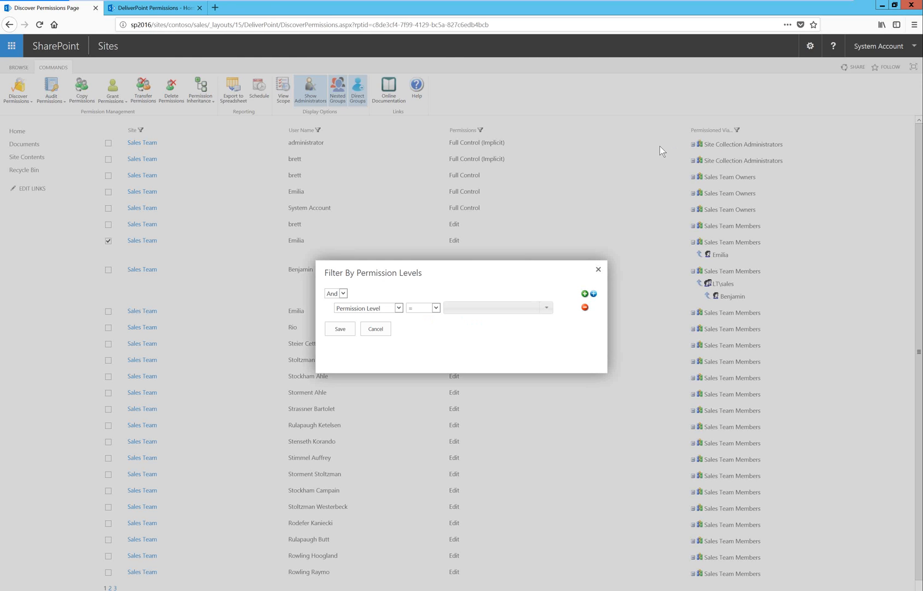
left_click(547, 307)
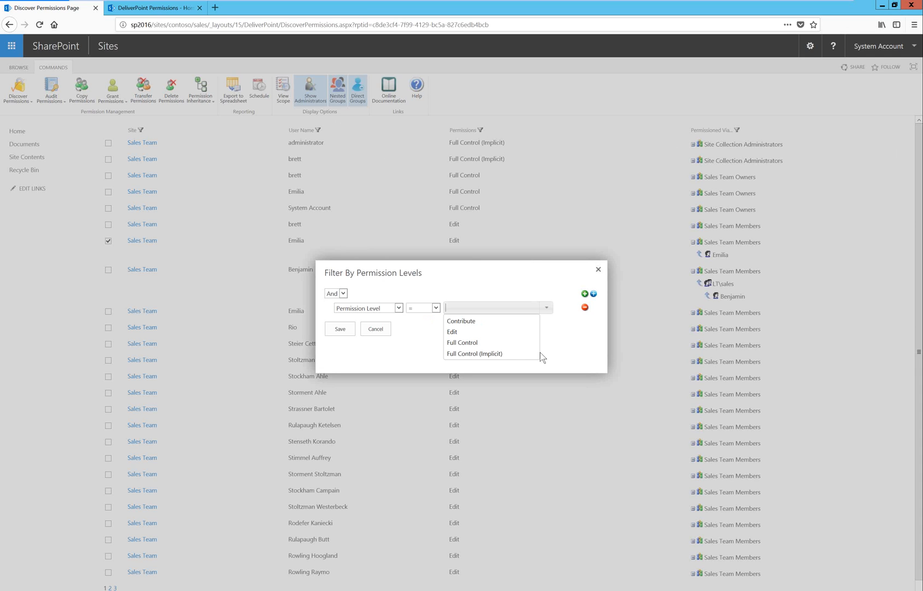
left_click(477, 321)
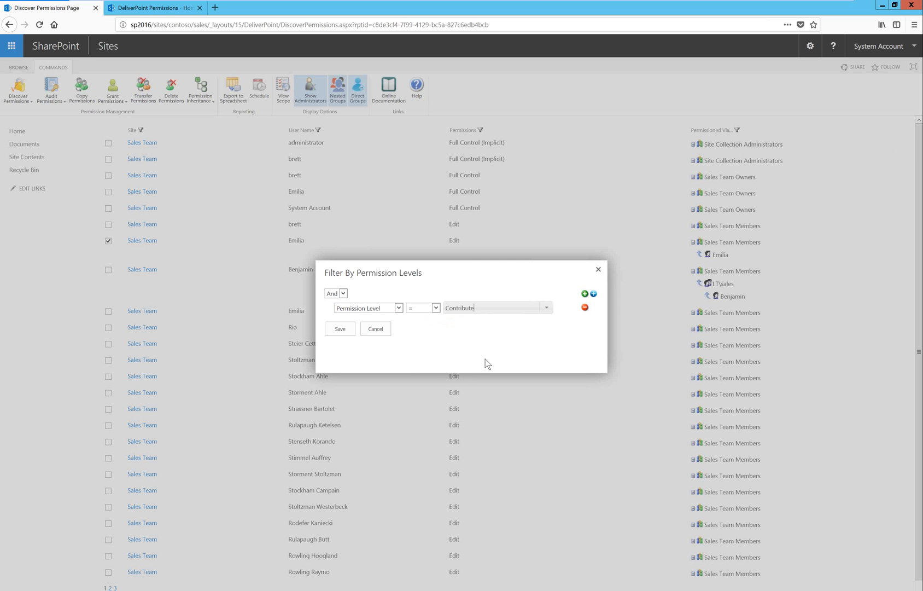
left_click(340, 329)
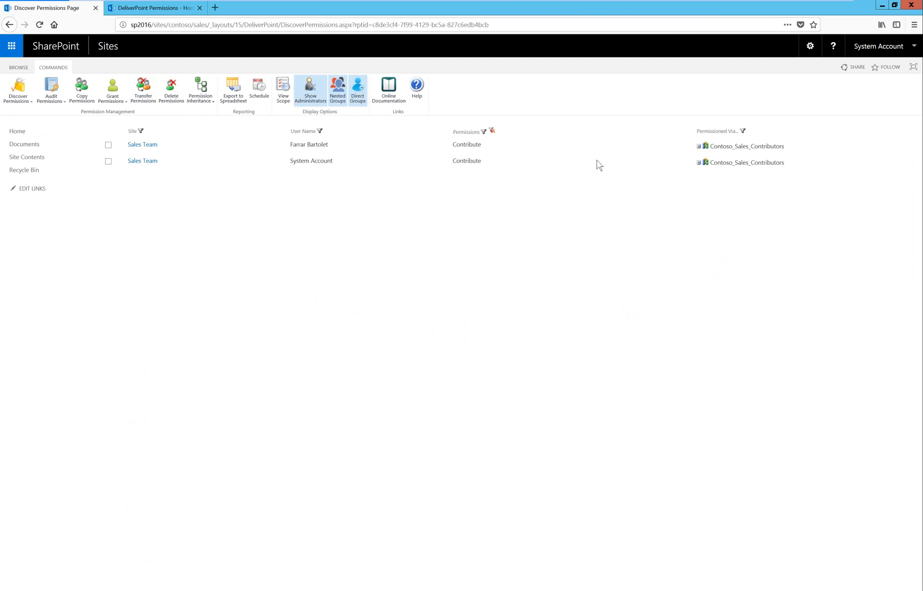
left_click(492, 132)
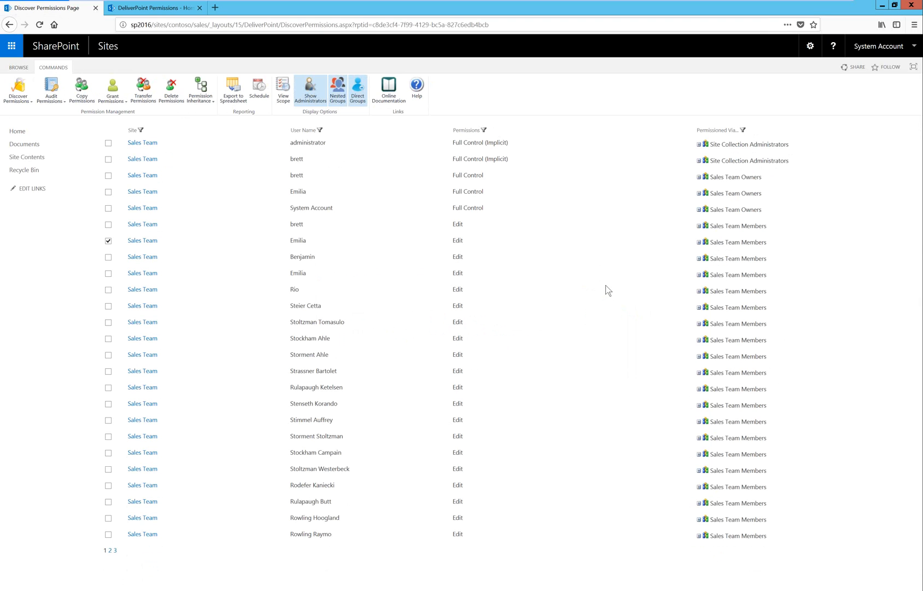
Review who Word Document 8 in the Documents library is shared with and inspect its advanced permissions page.
left_click(33, 146)
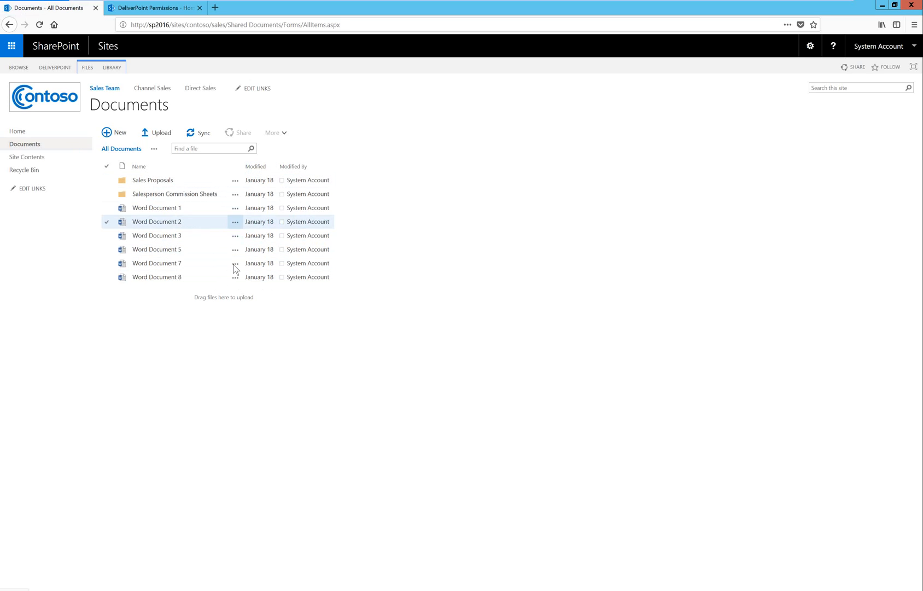
left_click(287, 279)
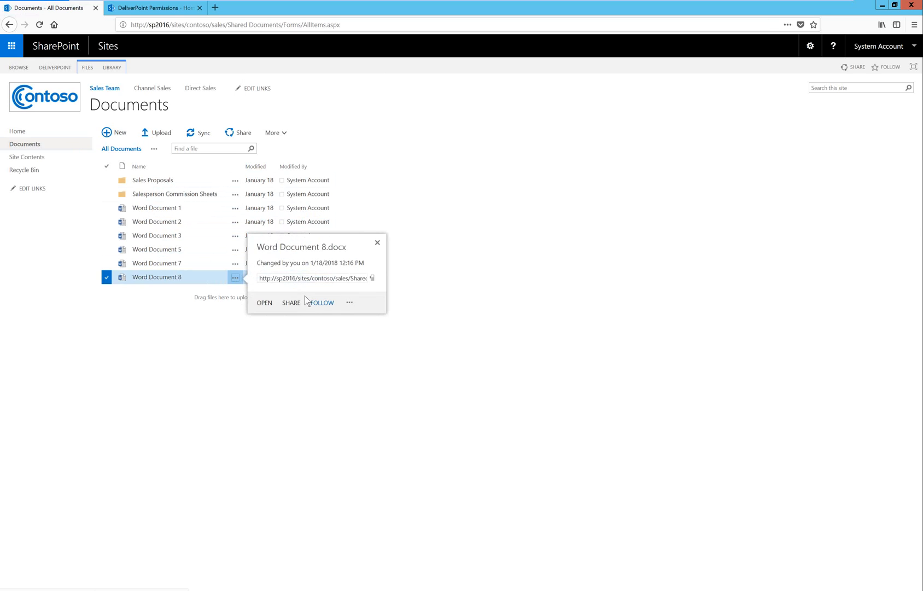
left_click(350, 303)
mouse_move(383, 441)
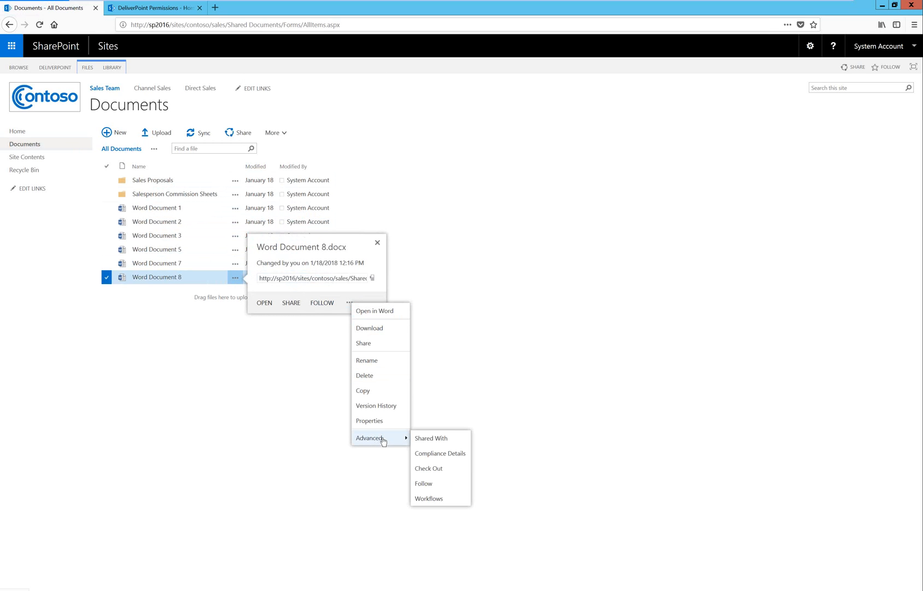
left_click(436, 439)
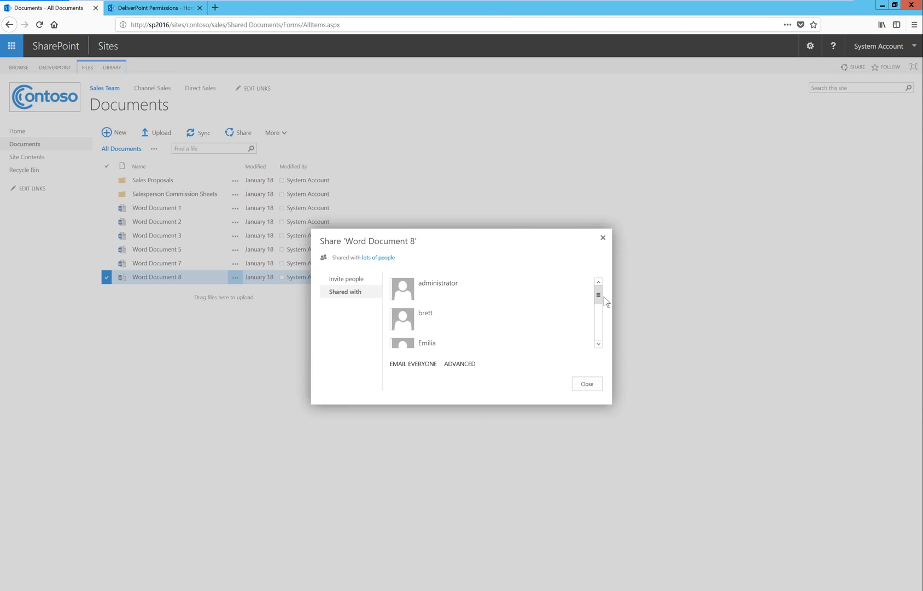
mouse_move(601, 297)
left_mouse_down()
mouse_move(595, 332)
mouse_move(597, 313)
left_mouse_up()
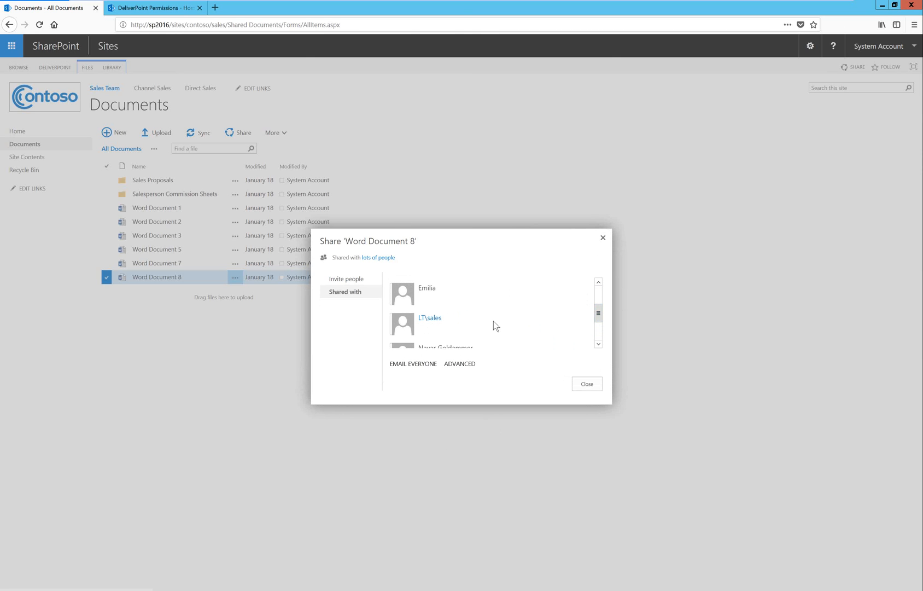
left_click(460, 364)
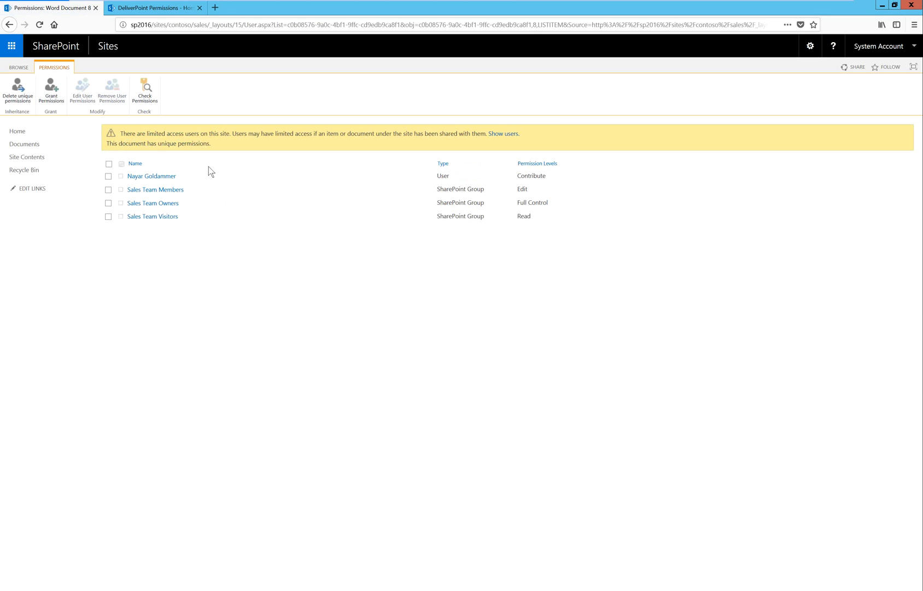
left_click_drag(107, 143, 237, 185)
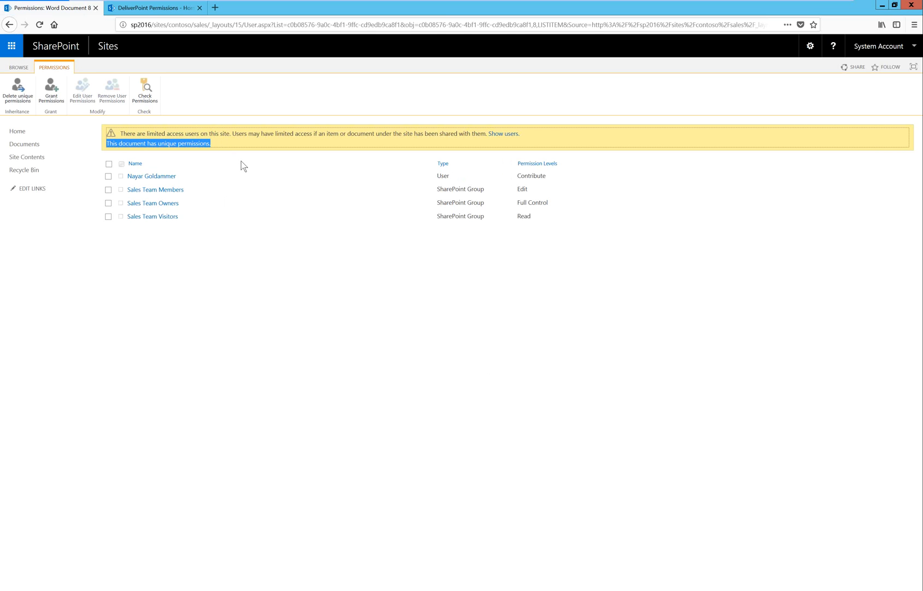
Return to the Documents library and generate the DeliverPoint report of its items with unique permissions.
left_click(27, 144)
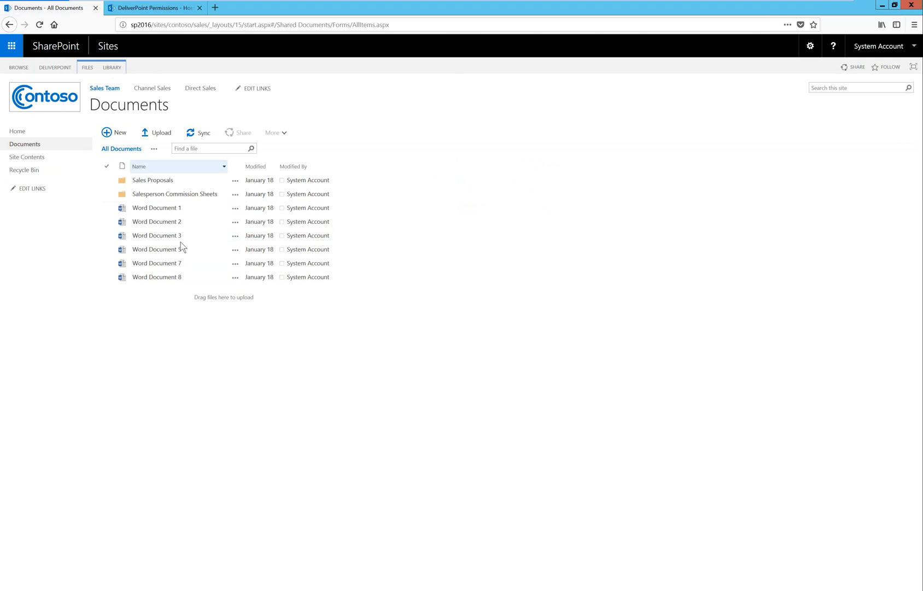
left_click(64, 67)
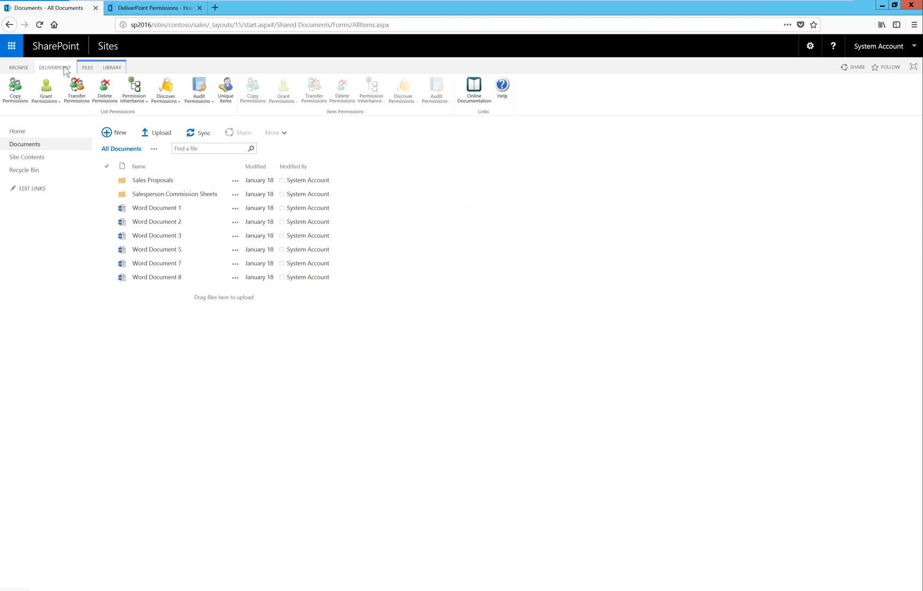
left_click(226, 93)
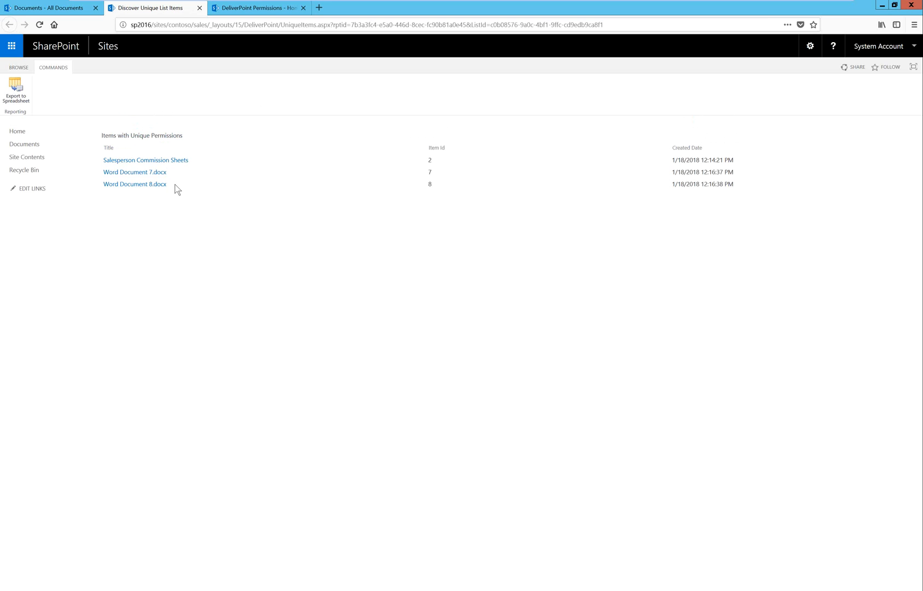
Back in the Documents library, discover the item permissions of Word Document 7, Word Document 8 and Salesperson Commission Sheets.
left_click(43, 8)
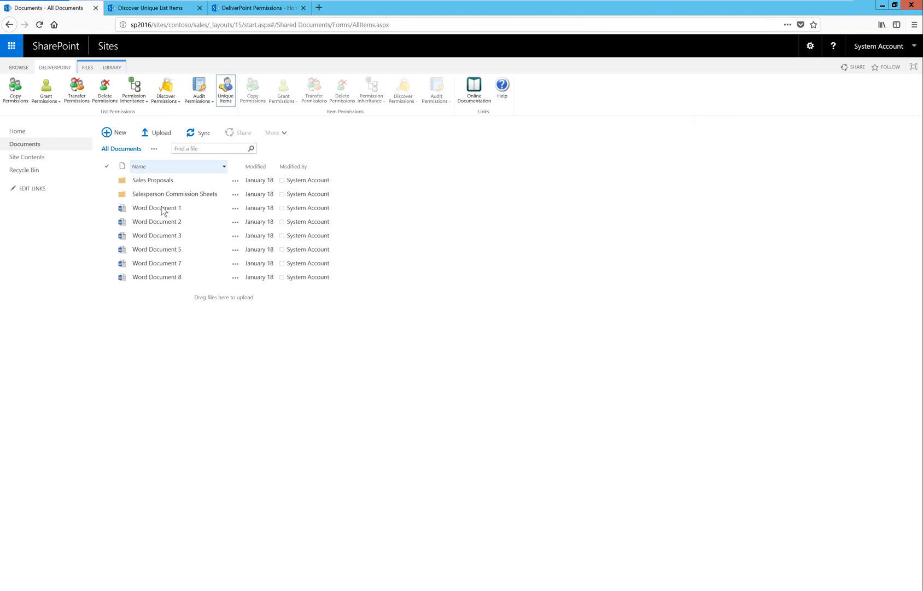
left_click(107, 277)
left_click(107, 265)
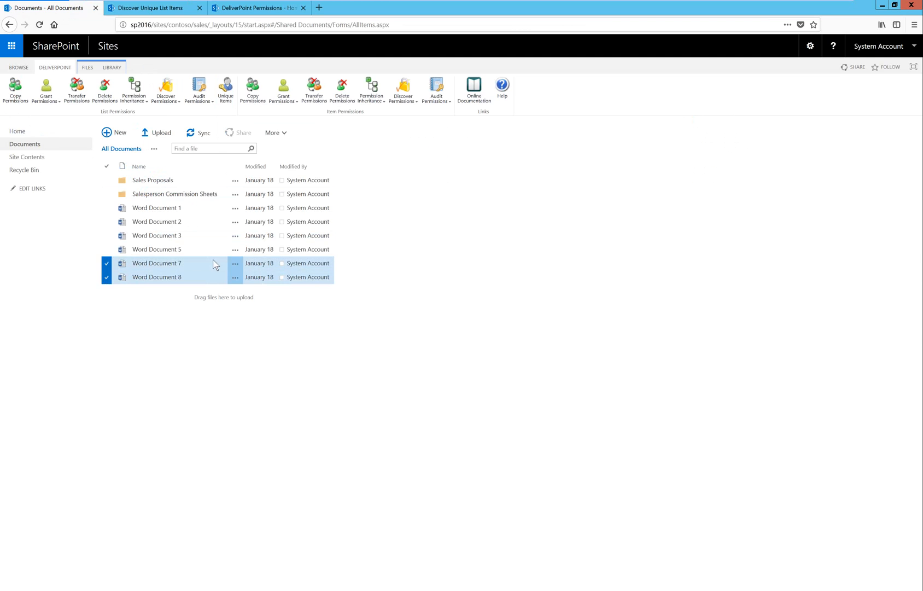
left_click(106, 194)
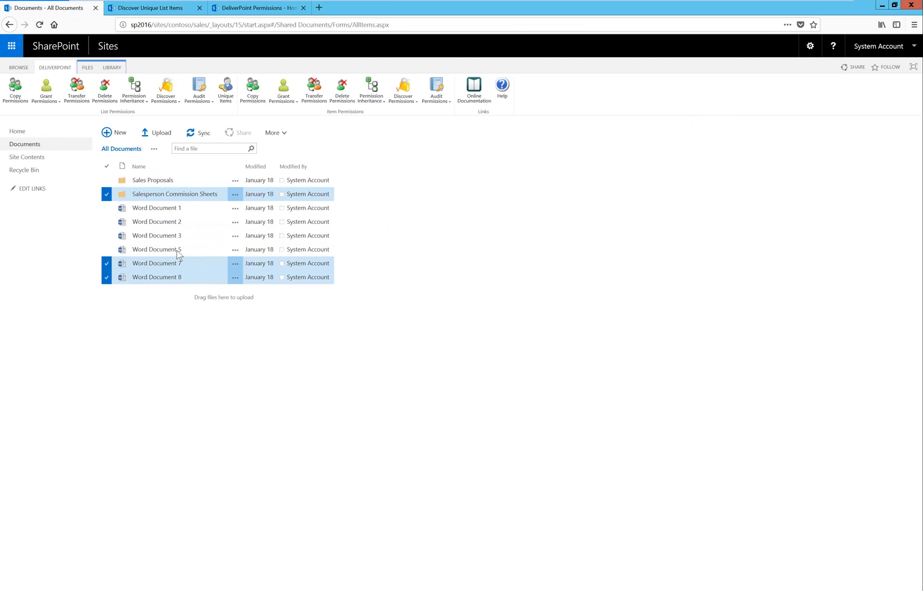
left_click(407, 91)
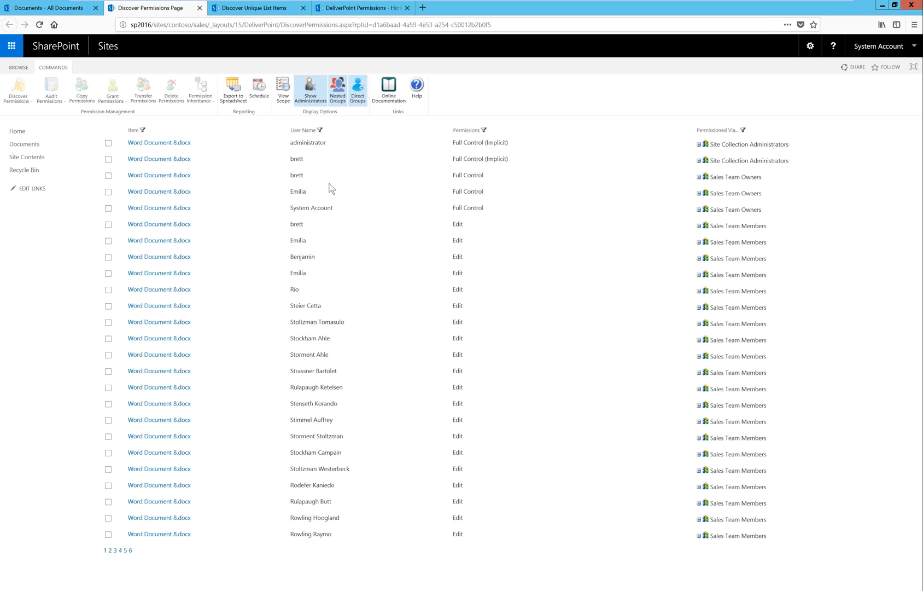
Filter the item permissions report to a single user's name and expand that user's access path for Salesperson Commission Sheets.
left_click(321, 141)
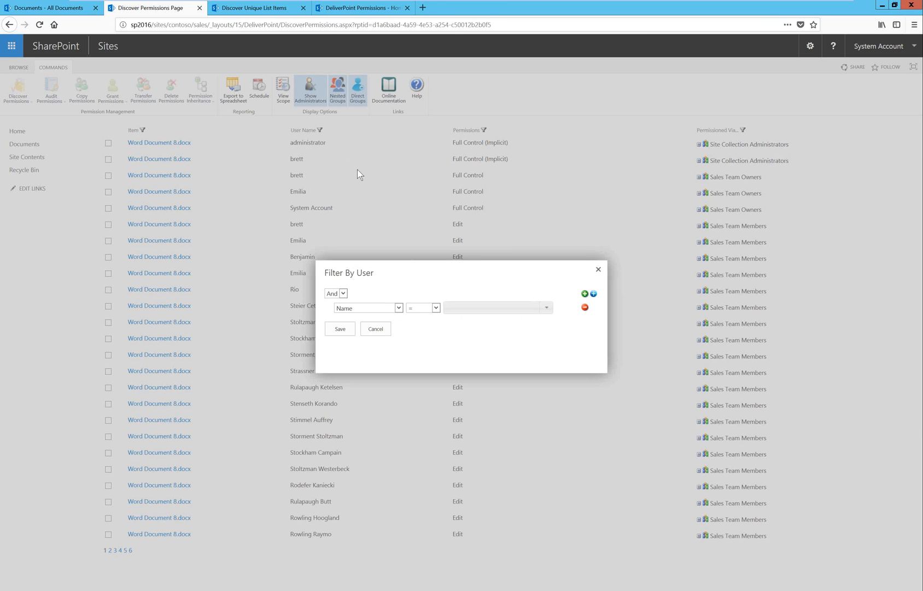
left_click(523, 309)
type("Rio")
left_click(503, 313)
left_click(350, 332)
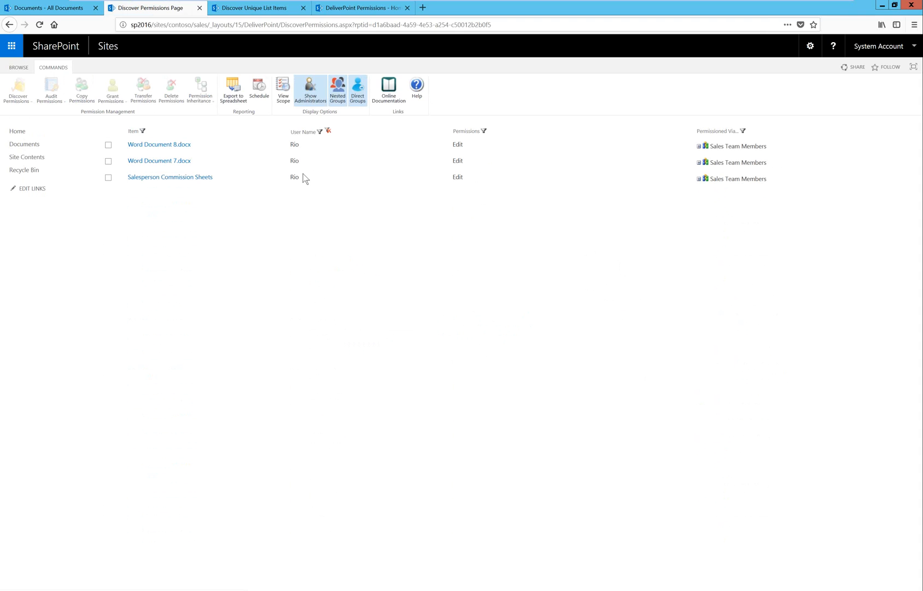
left_click(698, 179)
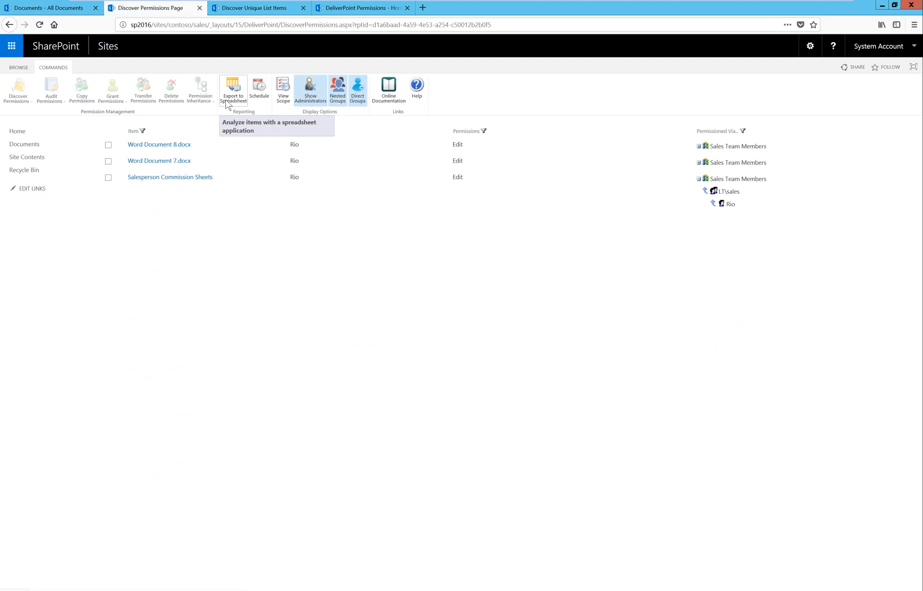
Check the permission report's scheduling options without saving a schedule, and open the DeliverPoint farm page for the Sales Team site.
left_click(258, 88)
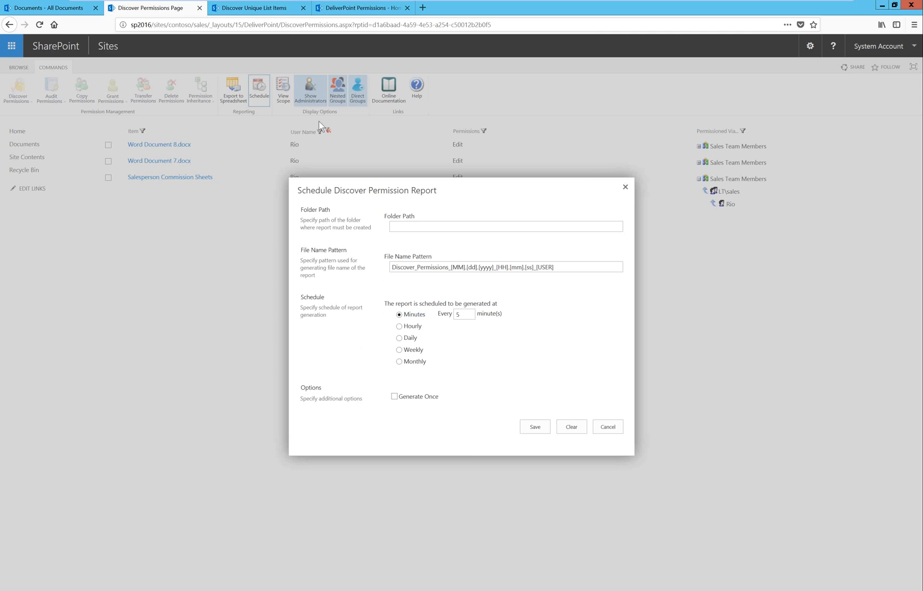
left_click(607, 427)
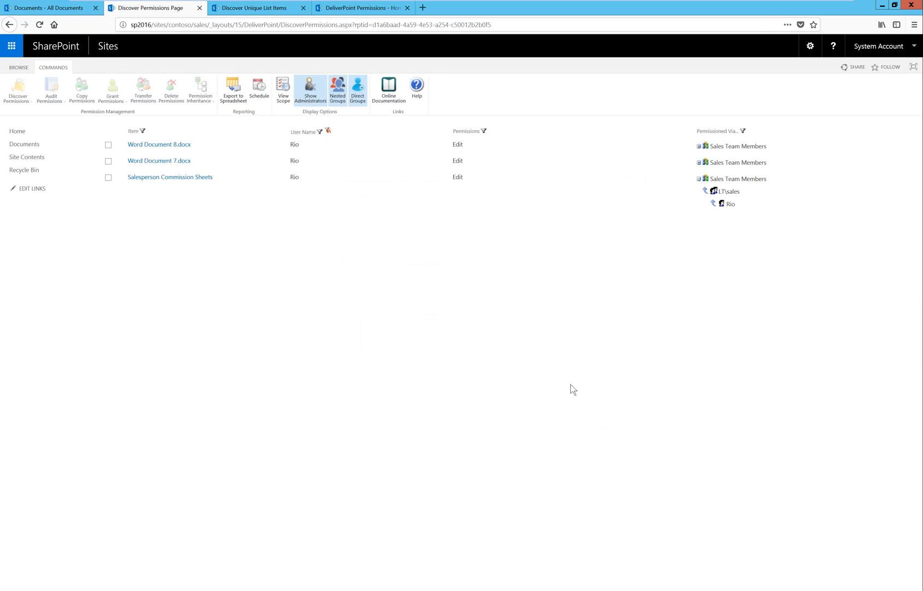
left_click(810, 46)
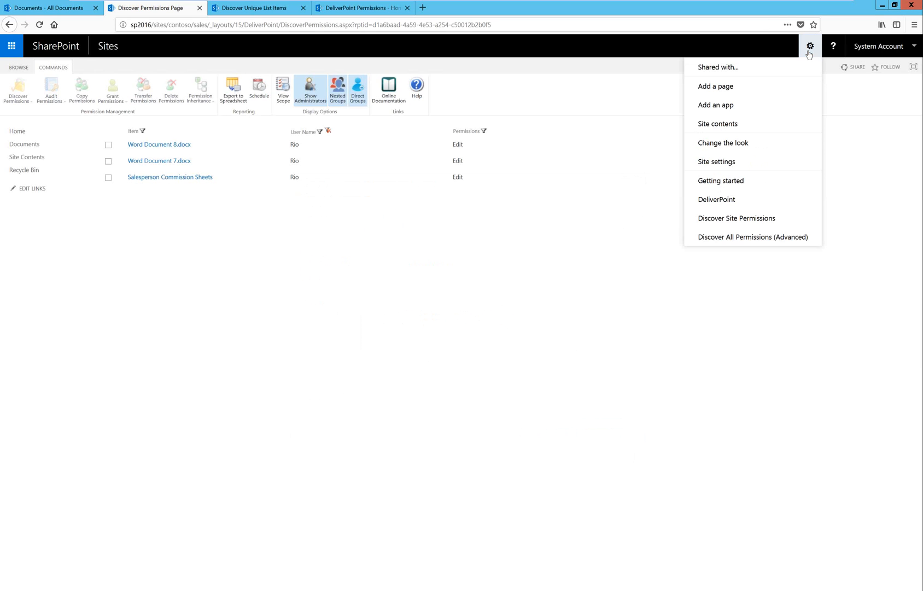
left_click(730, 203)
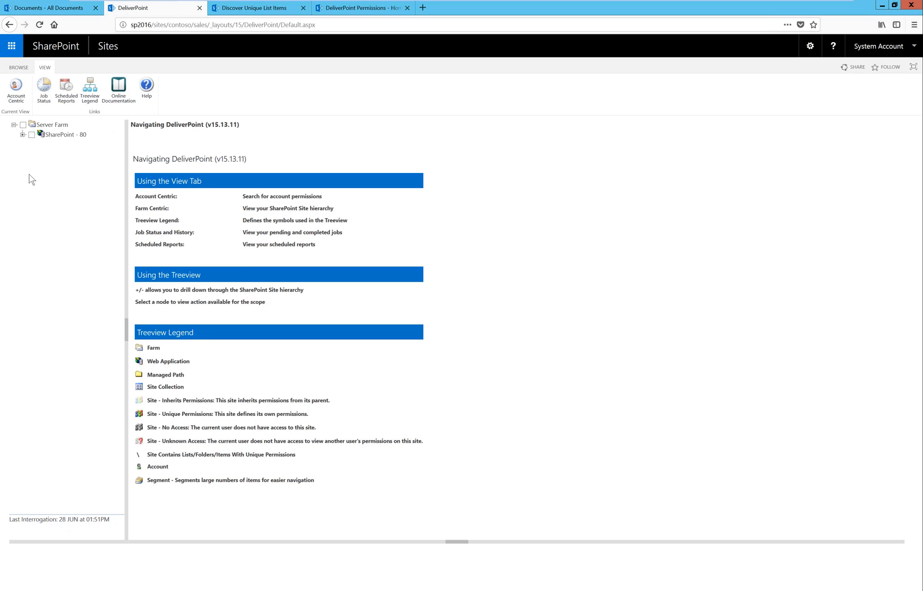
mouse_move(53, 129)
Switch to the Office 365 DeliverPoint Permissions site, open DeliverPoint Add-In Pro and expand the Root Site in its tree.
left_click(367, 9)
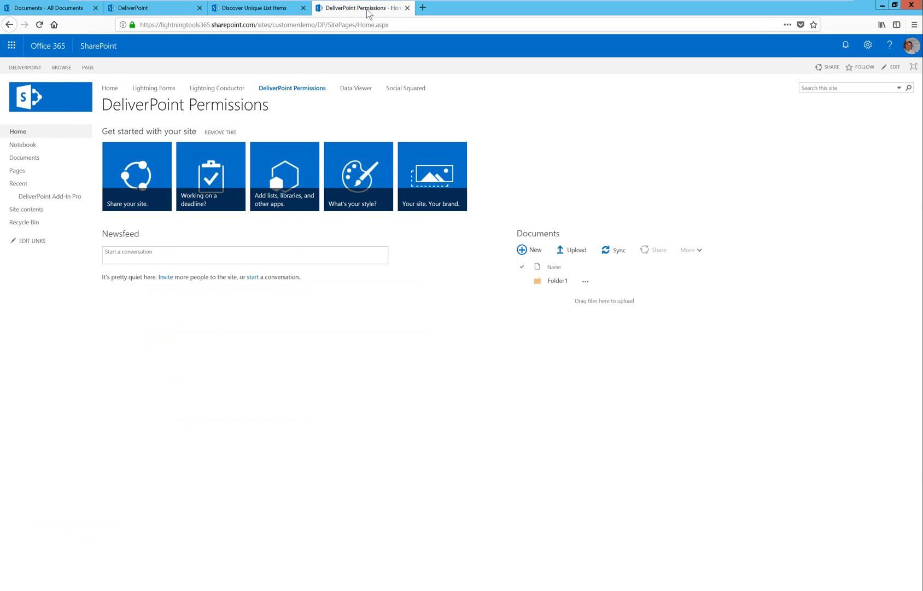
left_click(64, 200)
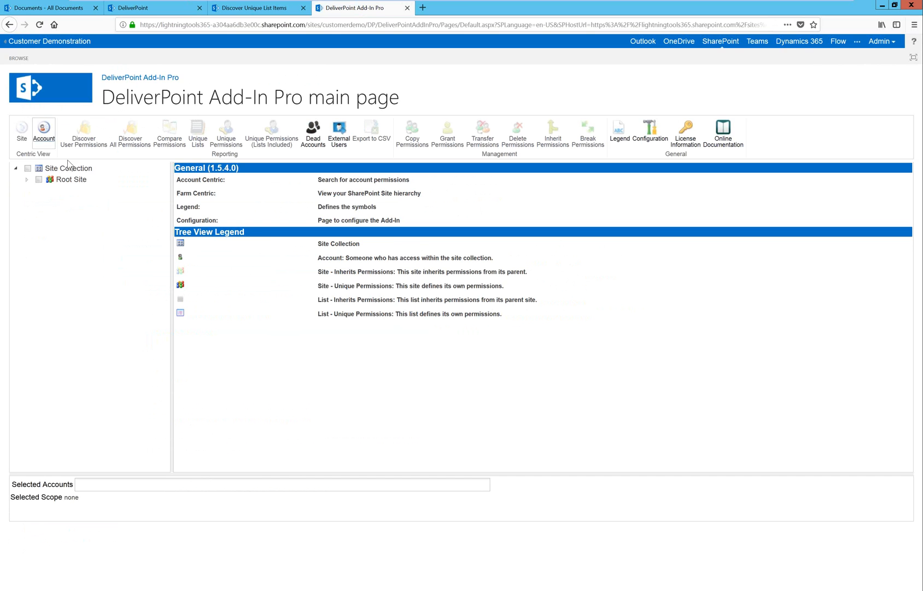
left_click(26, 179)
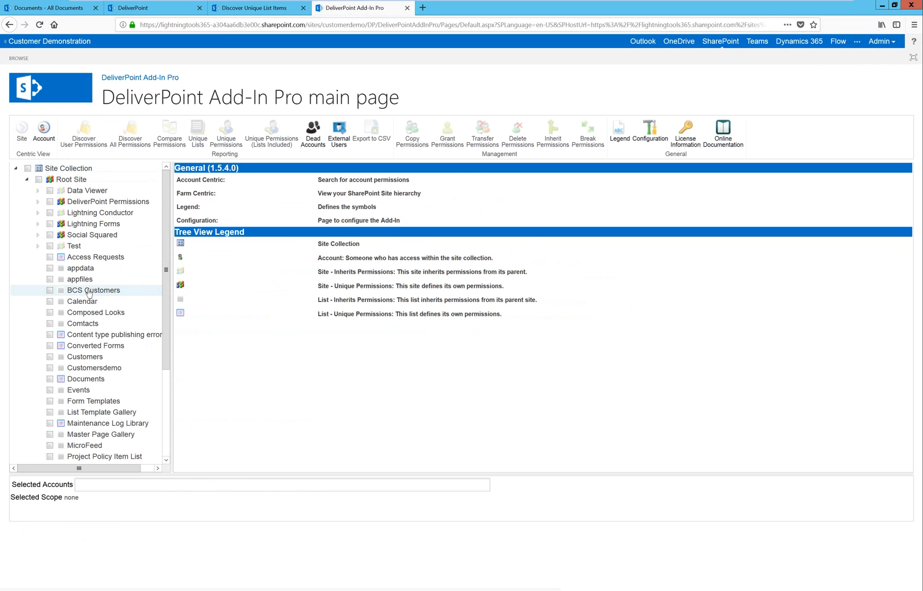
Back in the on-premises DeliverPoint, expand SharePoint - 80 down through sites and contoso to the Sales Team contents, widening the tree pane.
left_click(151, 7)
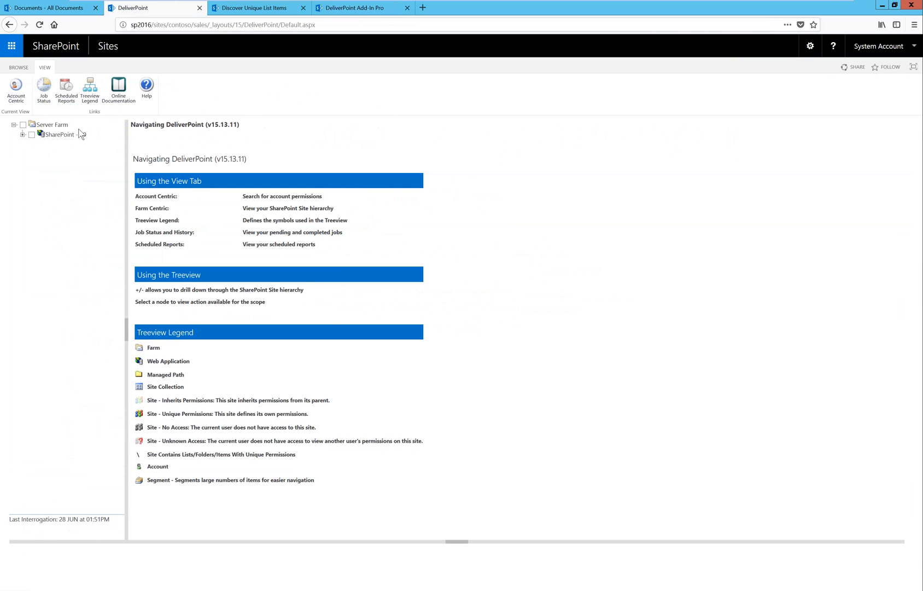
left_click(22, 134)
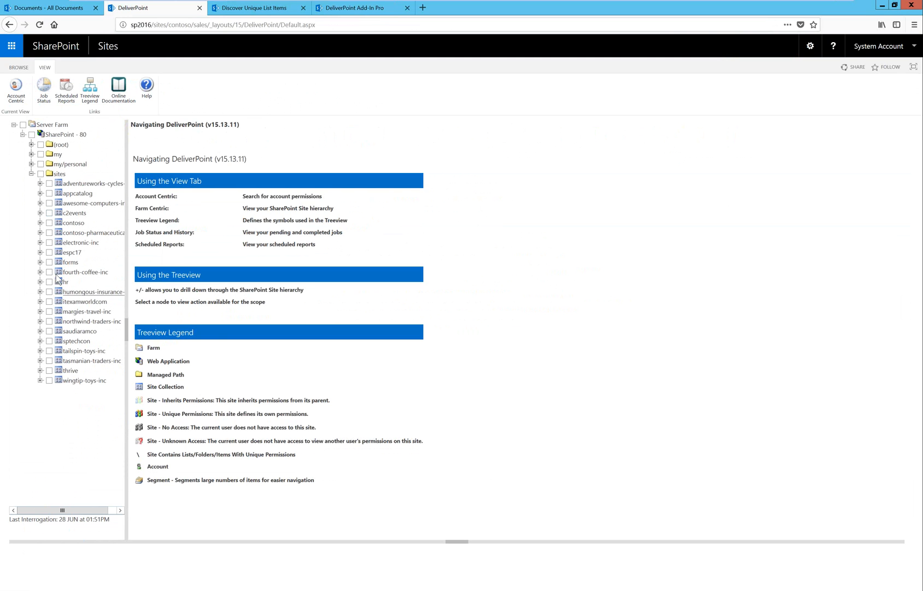
left_click(40, 223)
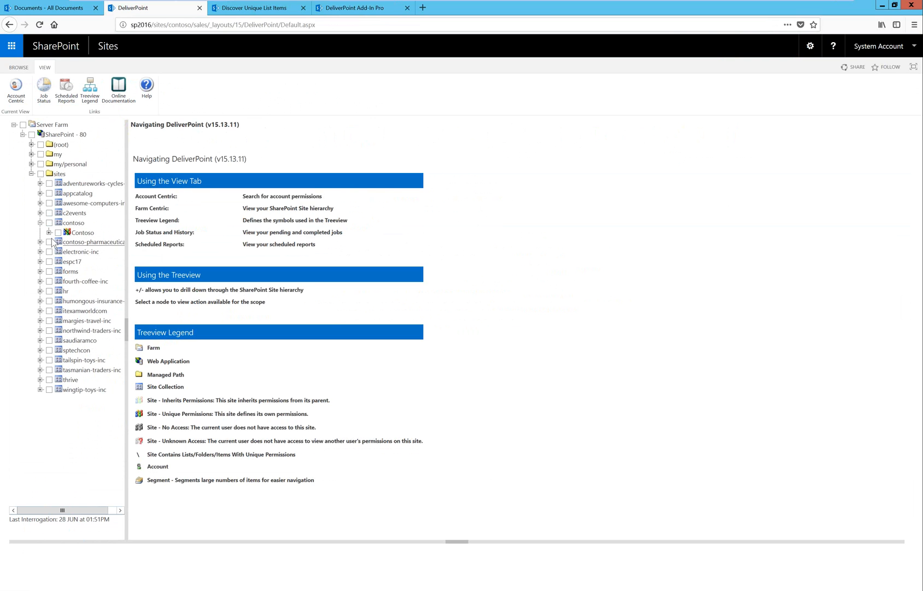
left_click(49, 233)
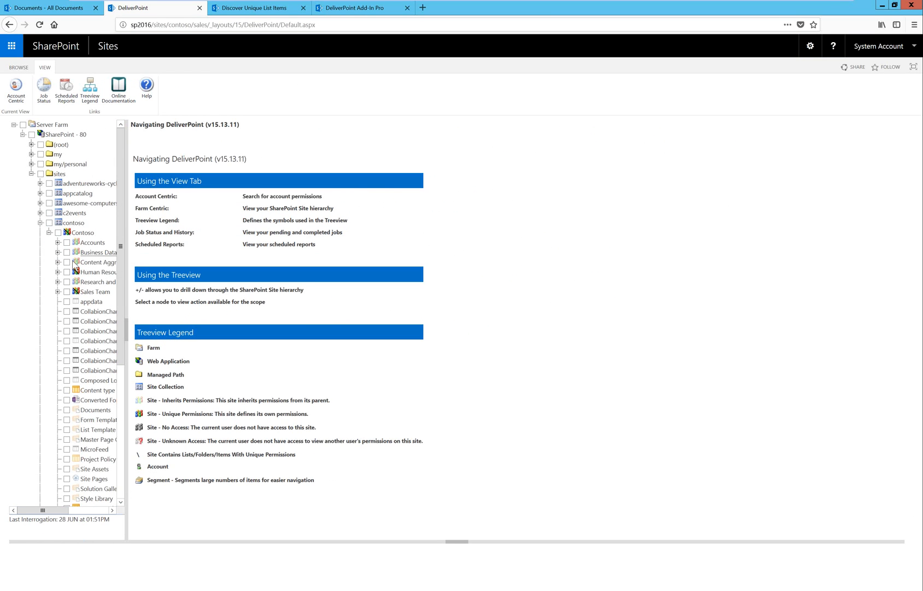
left_click_drag(126, 274, 305, 263)
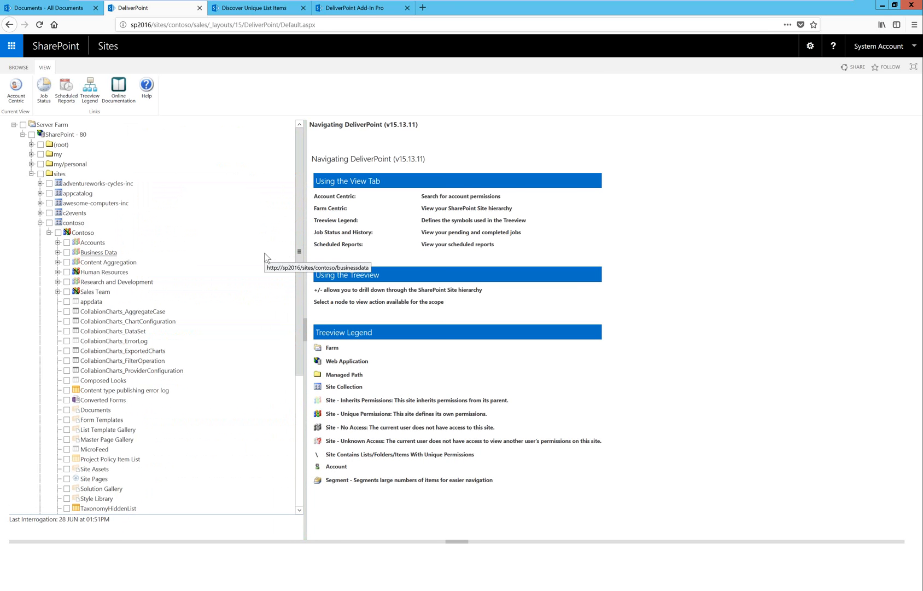
key("ctrl+plus")
key("ctrl+plus")
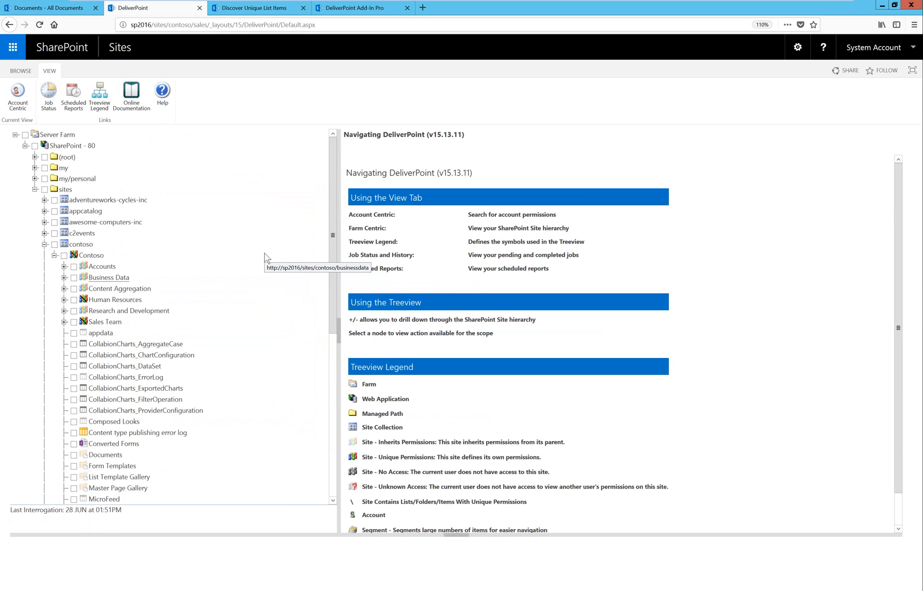
key("ctrl+plus")
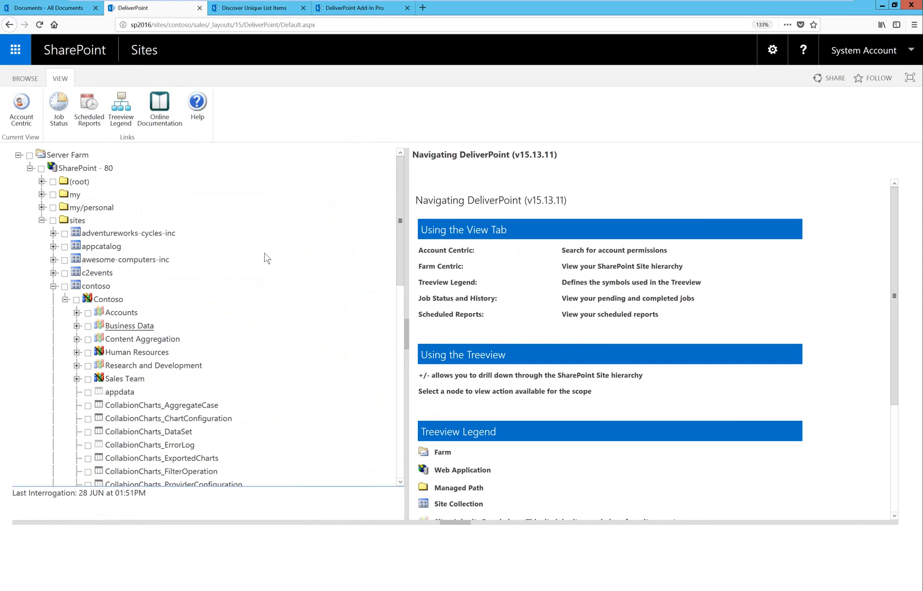
mouse_move(80, 302)
left_click(77, 379)
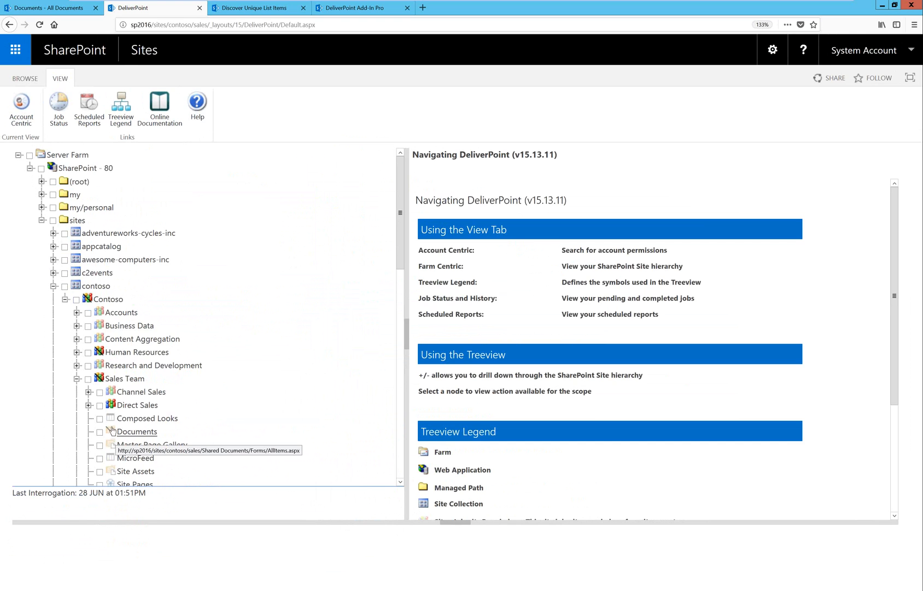
View the folder tree of the Sales Team site's Documents library, then deselect the library.
left_click(99, 432)
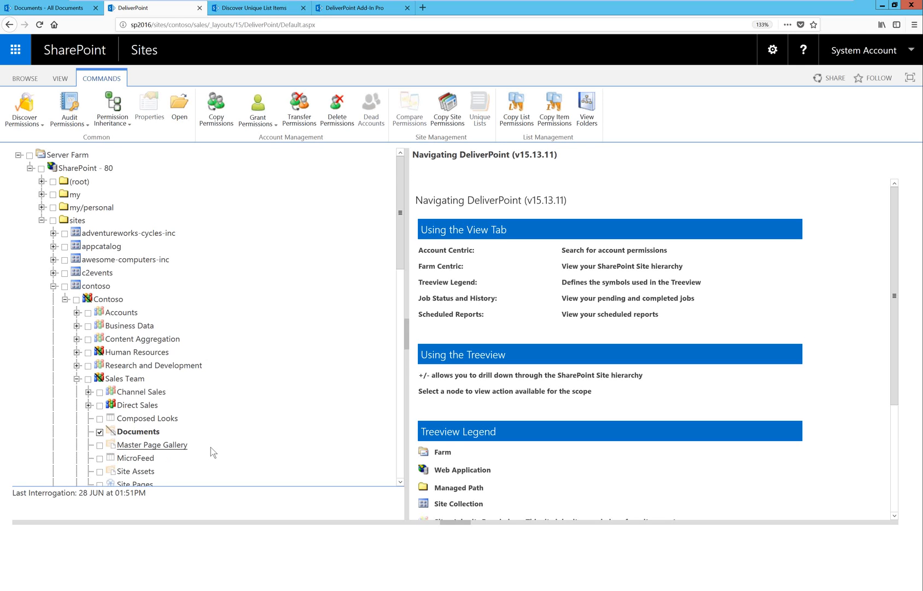
left_click(587, 117)
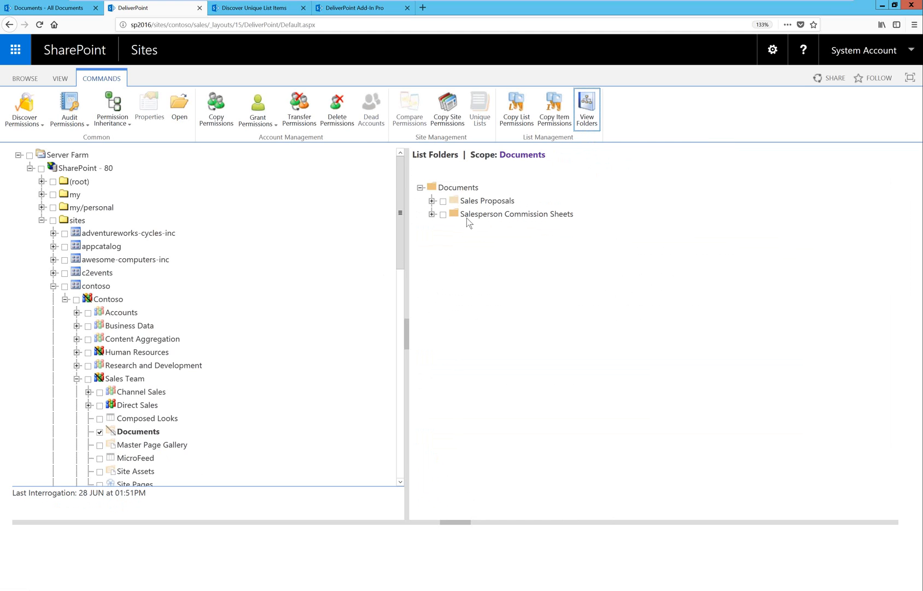
left_click(100, 432)
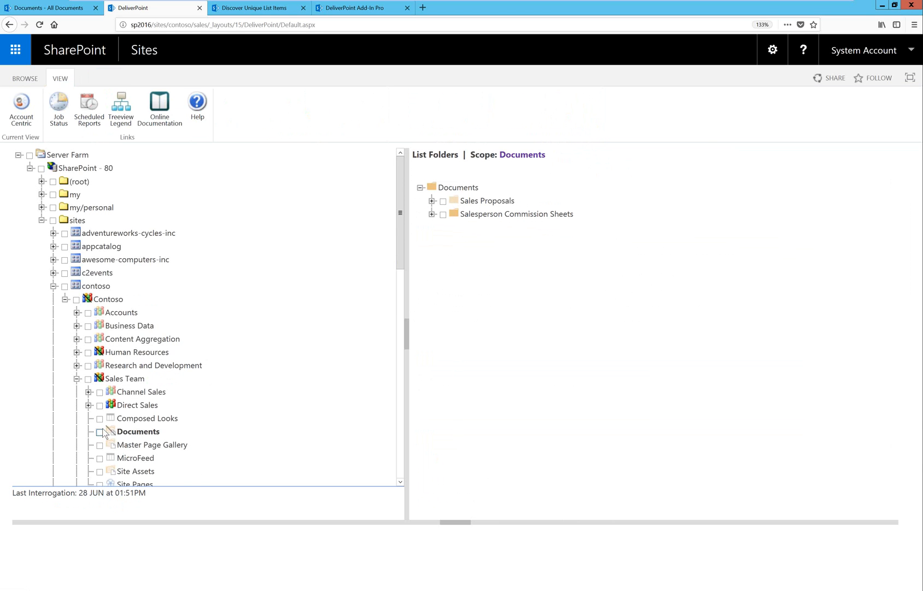
Compare the user permissions of the Sales Team and Direct Sales sites.
left_click(88, 379)
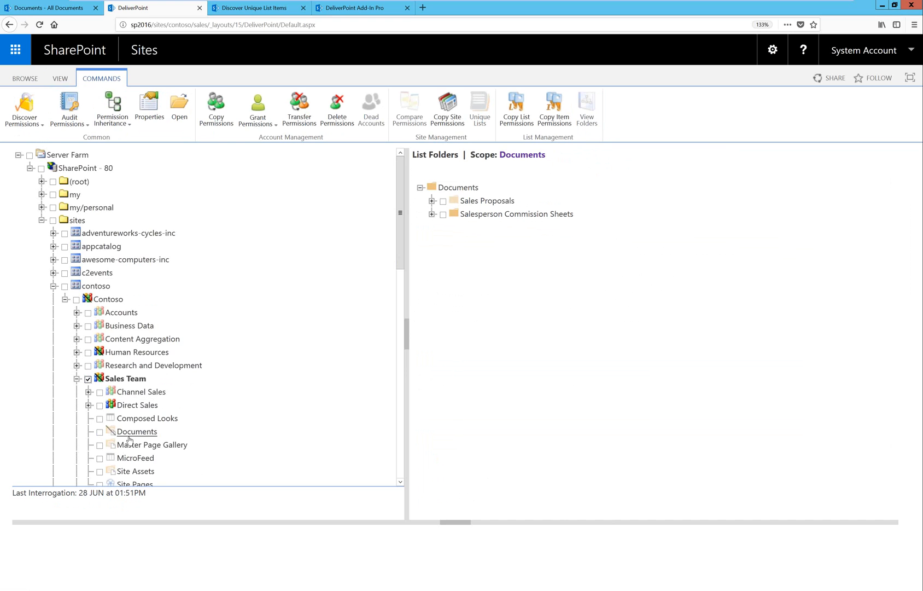
left_click(122, 410)
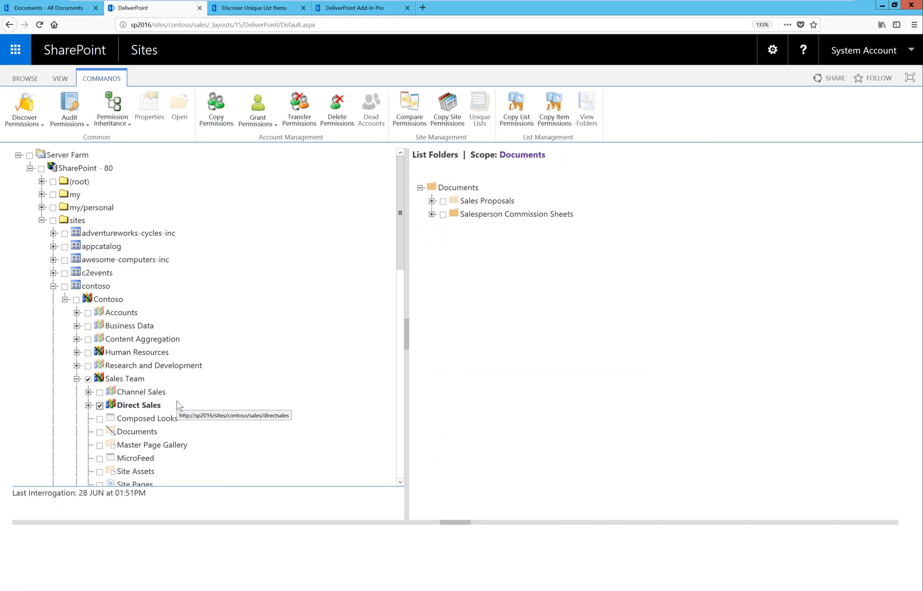
left_click(408, 110)
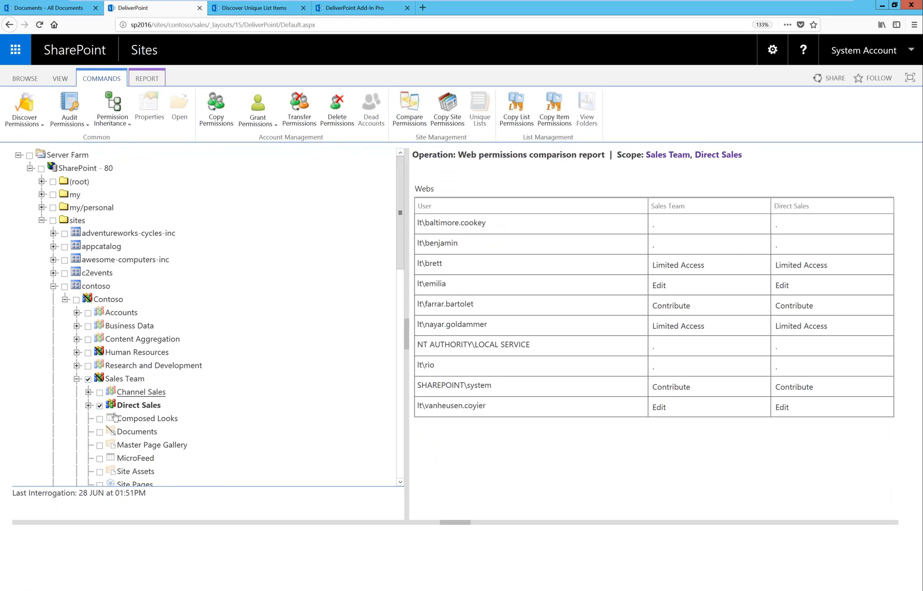
Add the Human Resources site to the permissions comparison and examine one user's access across the three sites.
left_click(88, 353)
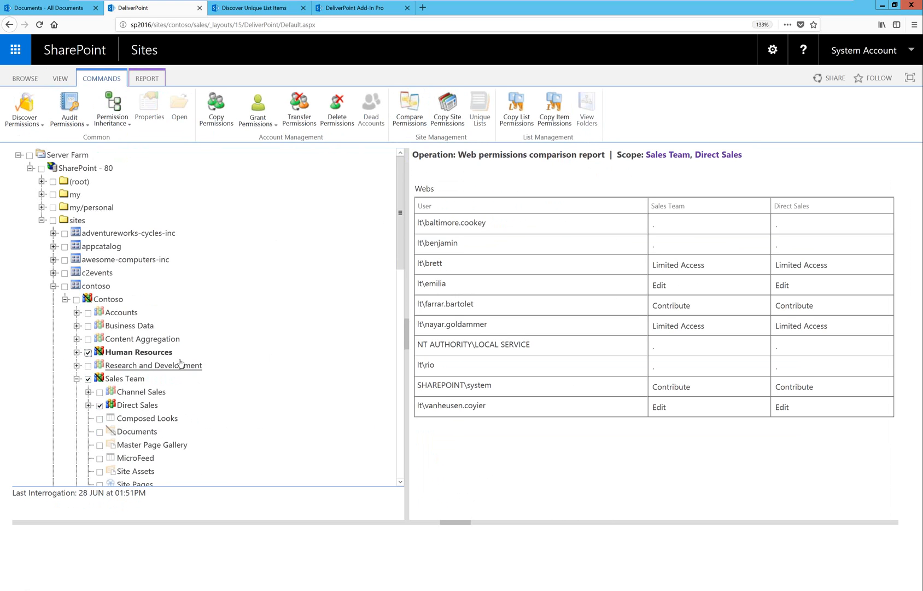
left_click(409, 112)
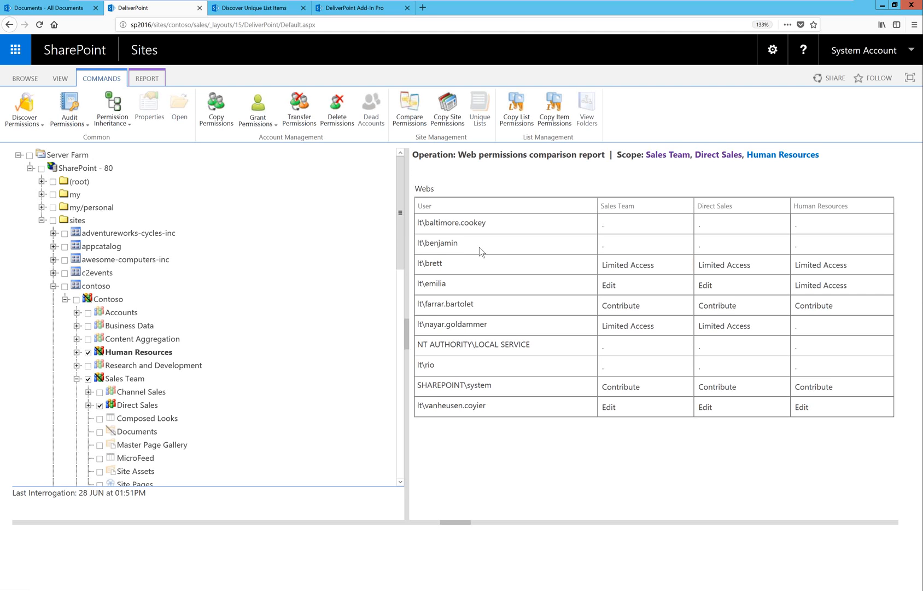
left_click_drag(429, 326, 488, 326)
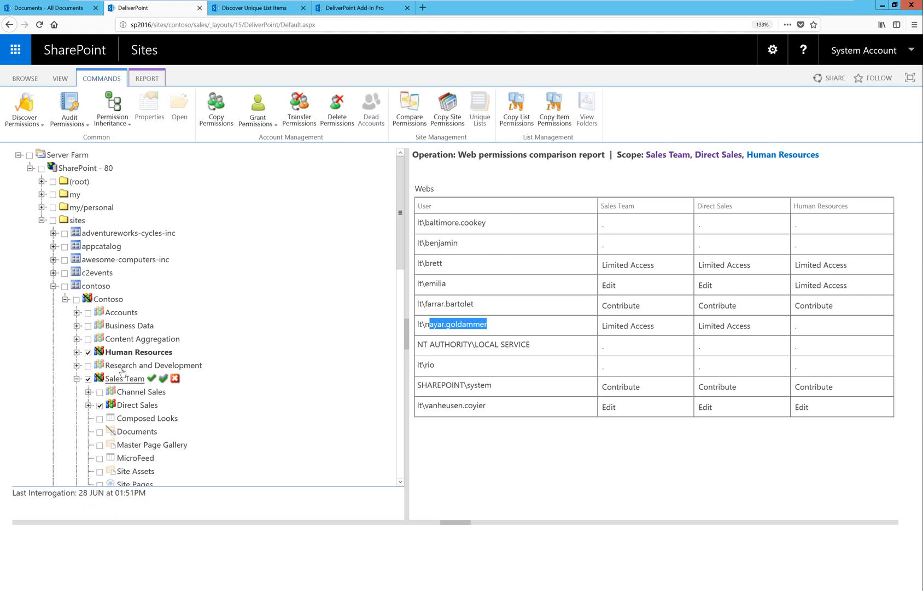
Make only the Direct Sales site inherit its permissions from its parent, leaving Human Resources and Sales Team out of the selection.
left_click(88, 352)
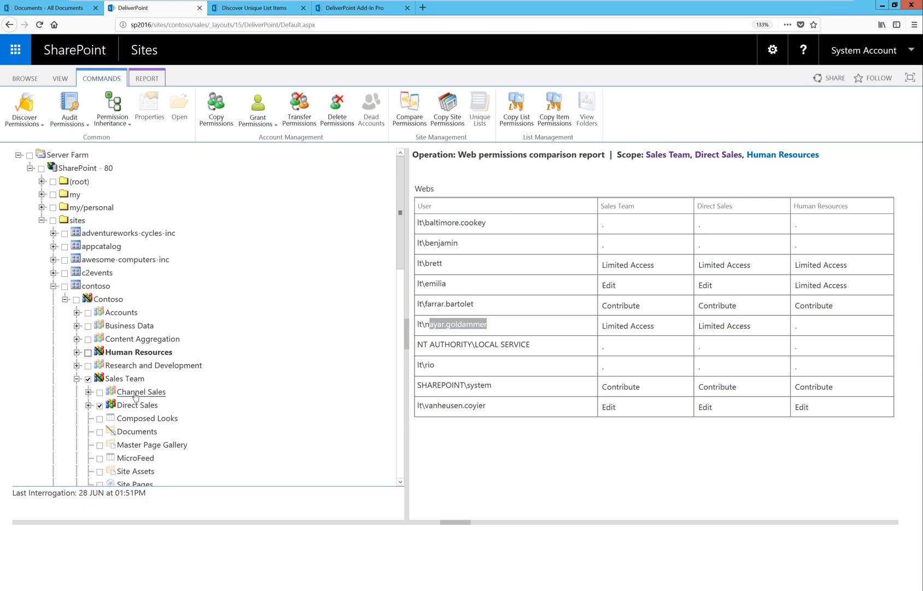
left_click(89, 379)
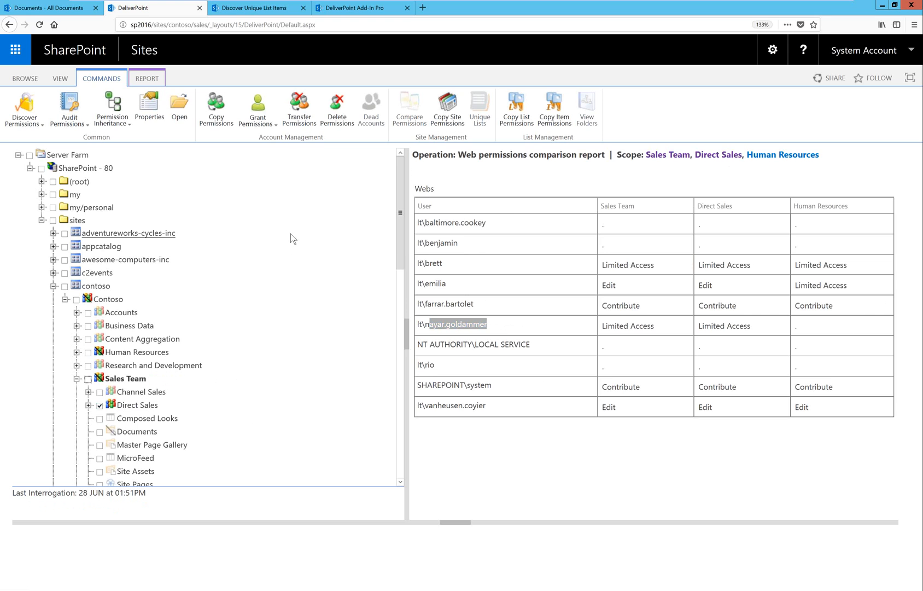
left_click(128, 123)
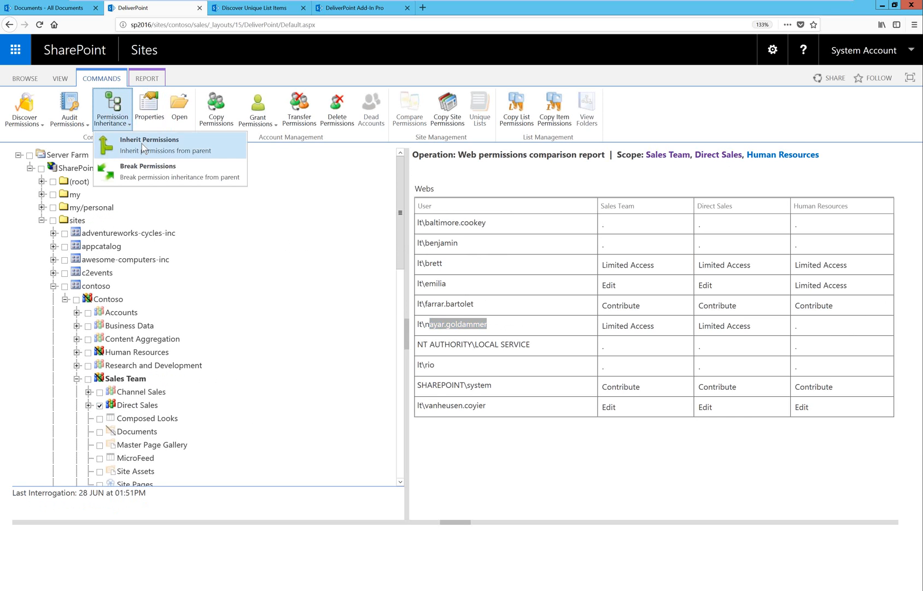
left_click(141, 143)
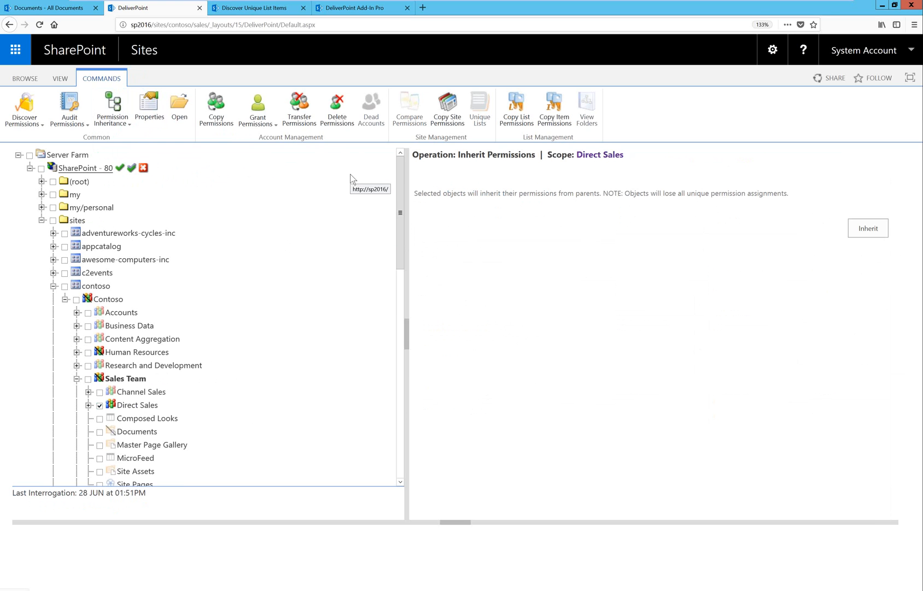
left_click(868, 228)
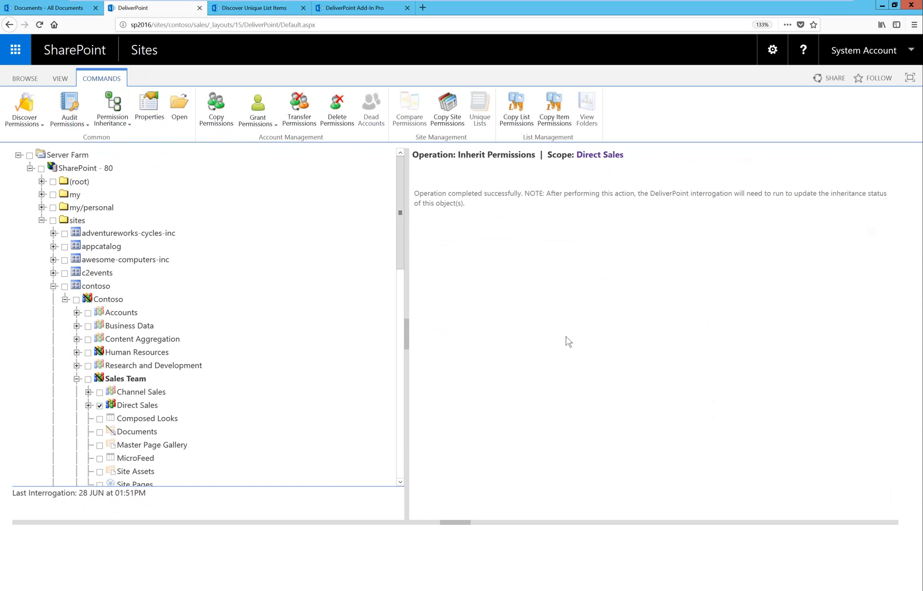
Reload DeliverPoint and expand the farm tree down to Sales Team to check the Direct Sales site's inheritance icon.
key("F5")
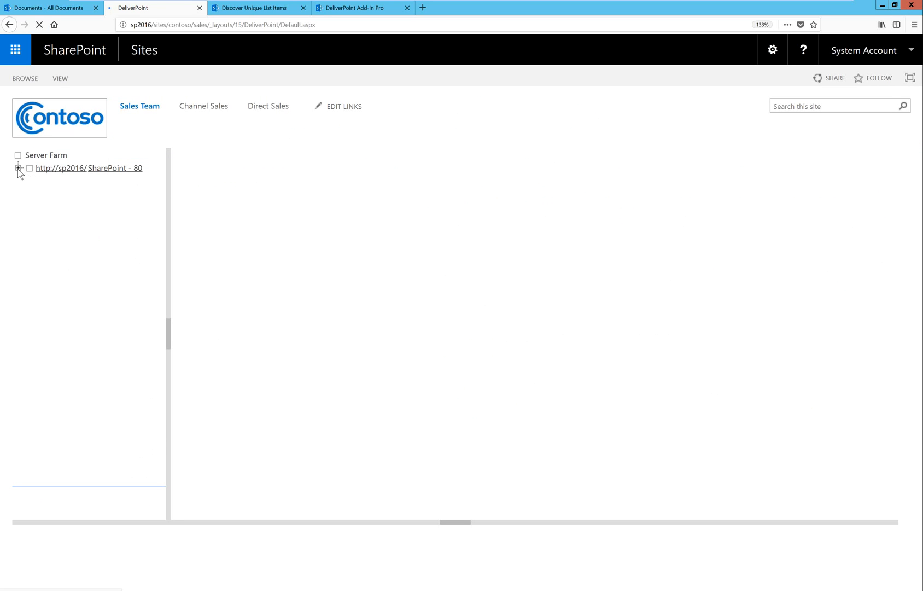
left_click(30, 169)
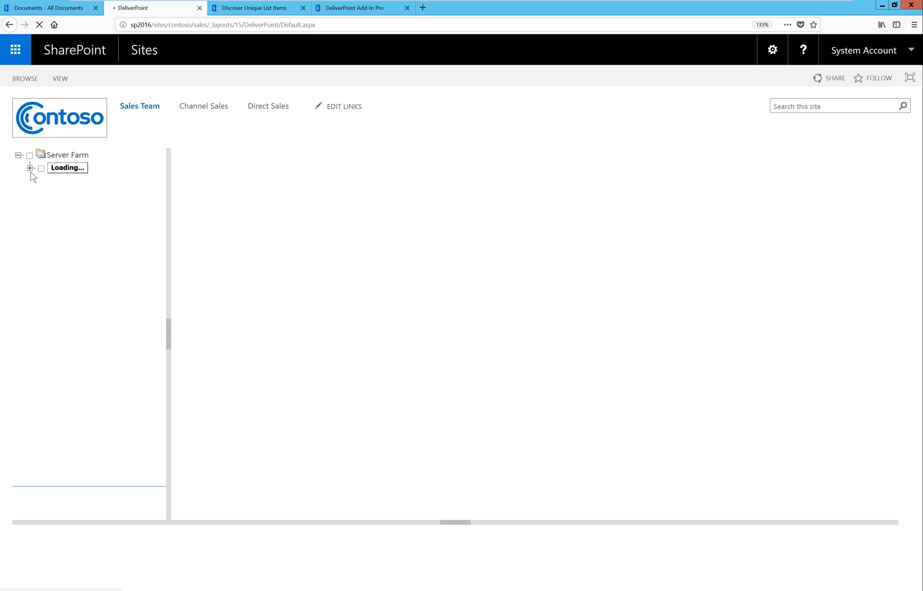
left_click(42, 221)
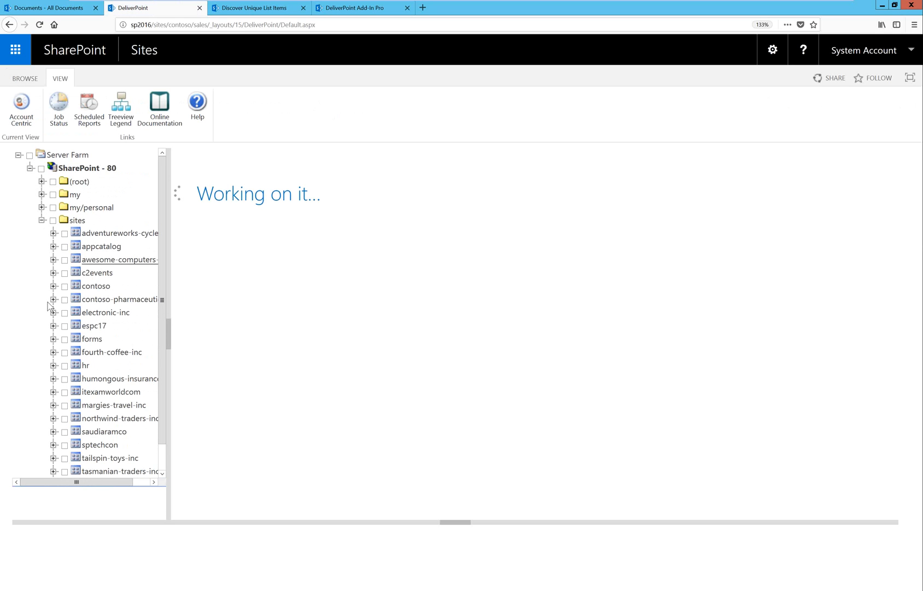
left_click(72, 290)
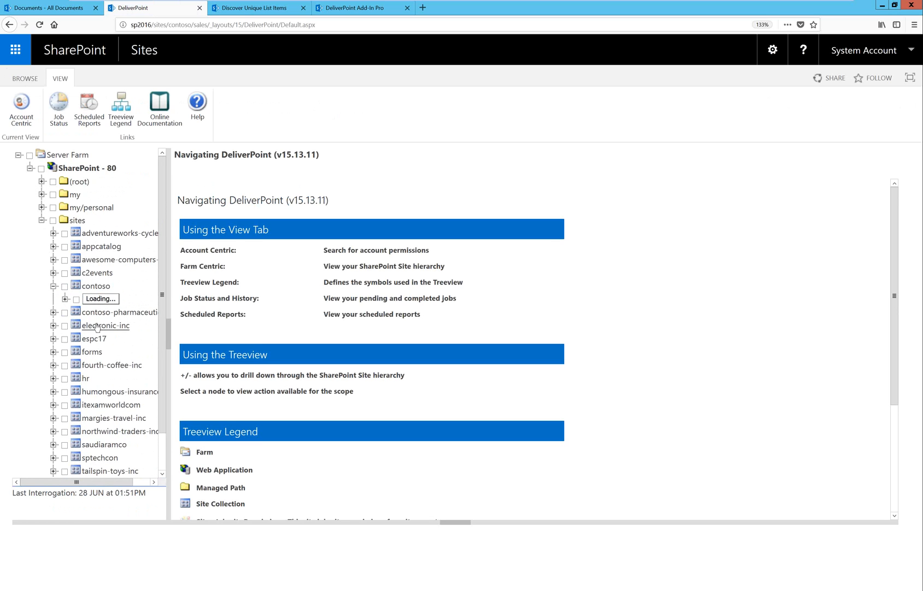
left_click(76, 379)
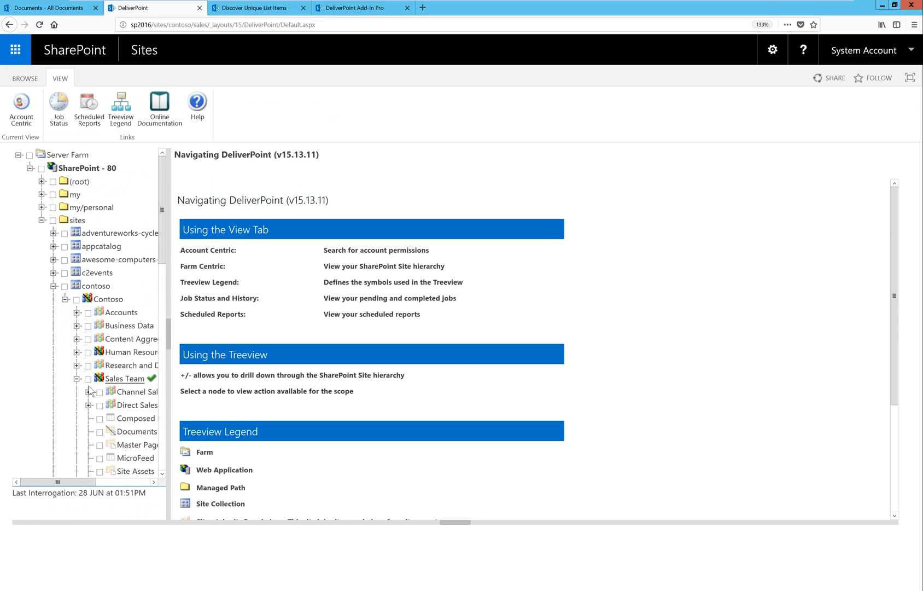
left_click_drag(168, 409, 239, 414)
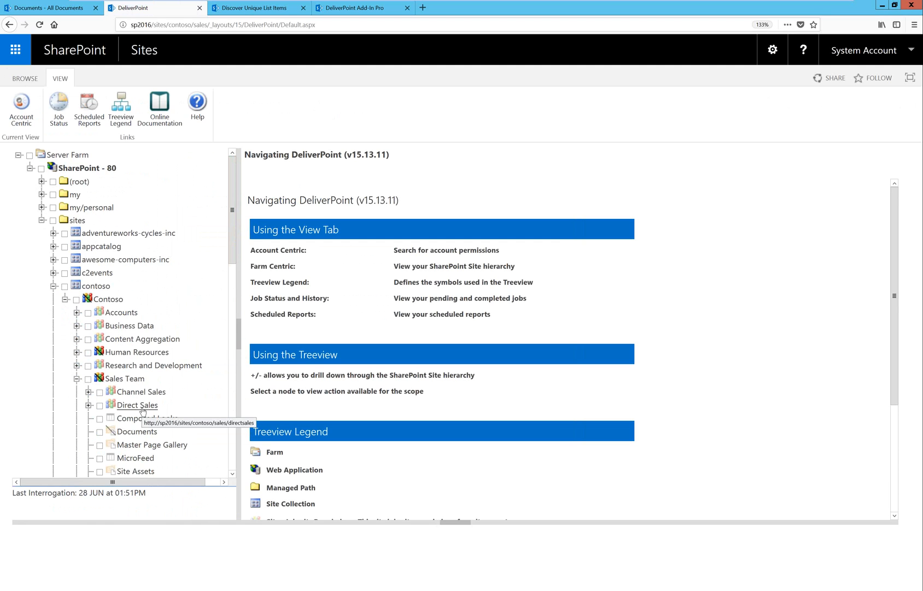
Discover the permissions on the Sales Team site, close the report, and clear the site's selection.
left_click(115, 379)
left_click(88, 378)
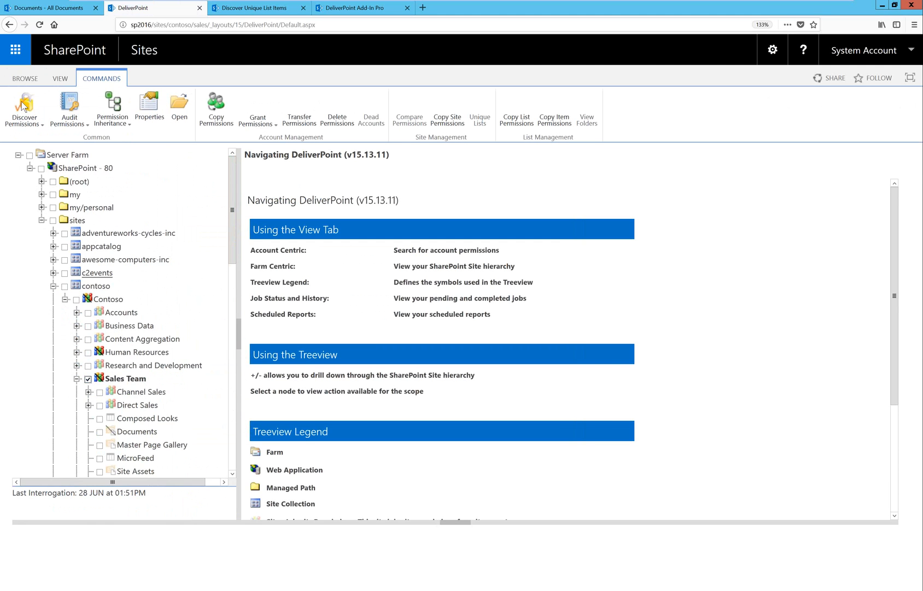
left_click(23, 108)
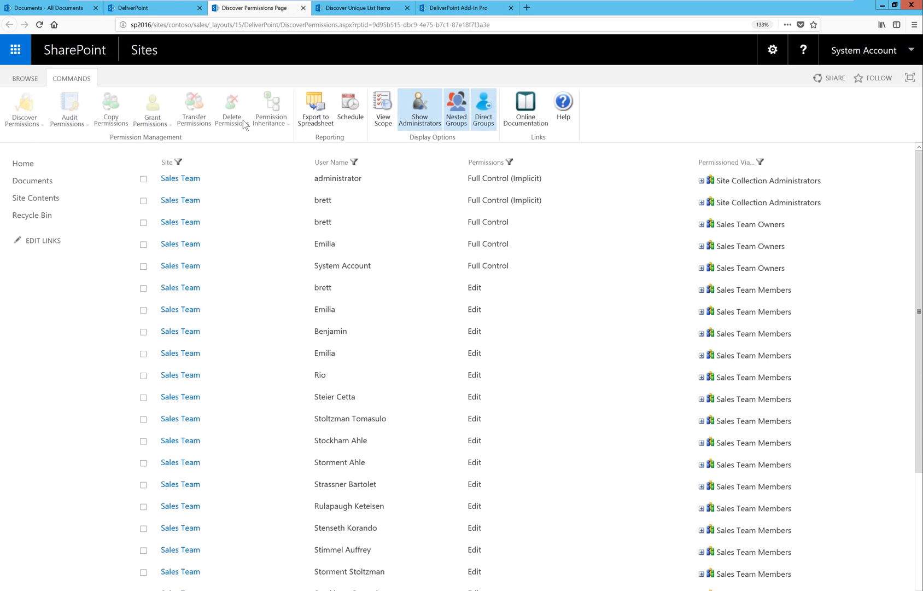
left_click(304, 7)
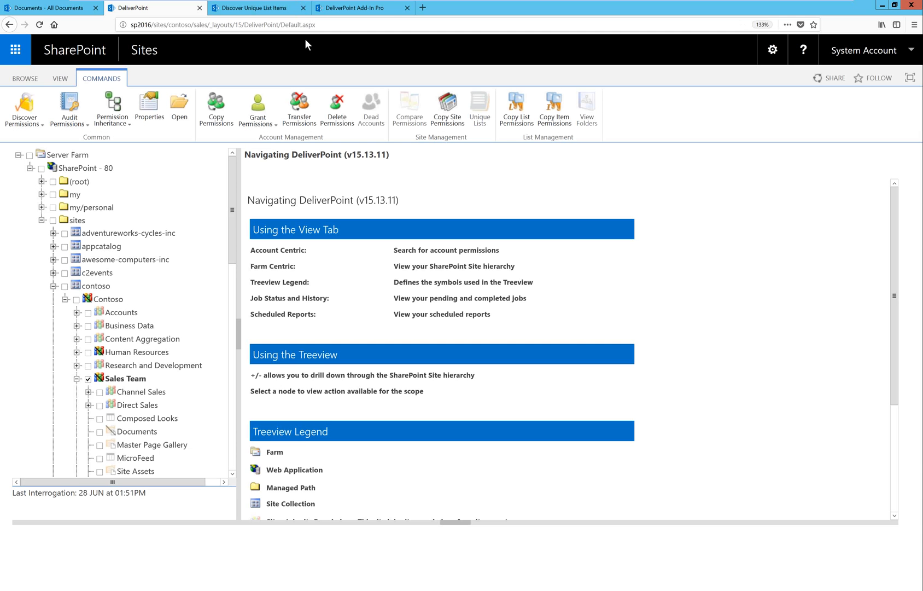
left_click(88, 378)
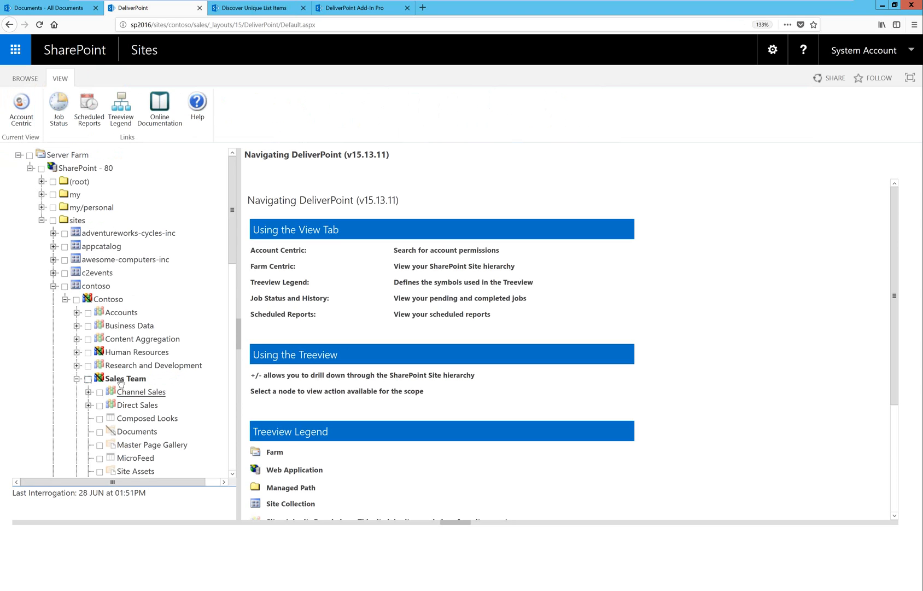
Find a user's account in the account-centric view and run the Unique Permissions report for it across the server farm.
left_click(22, 120)
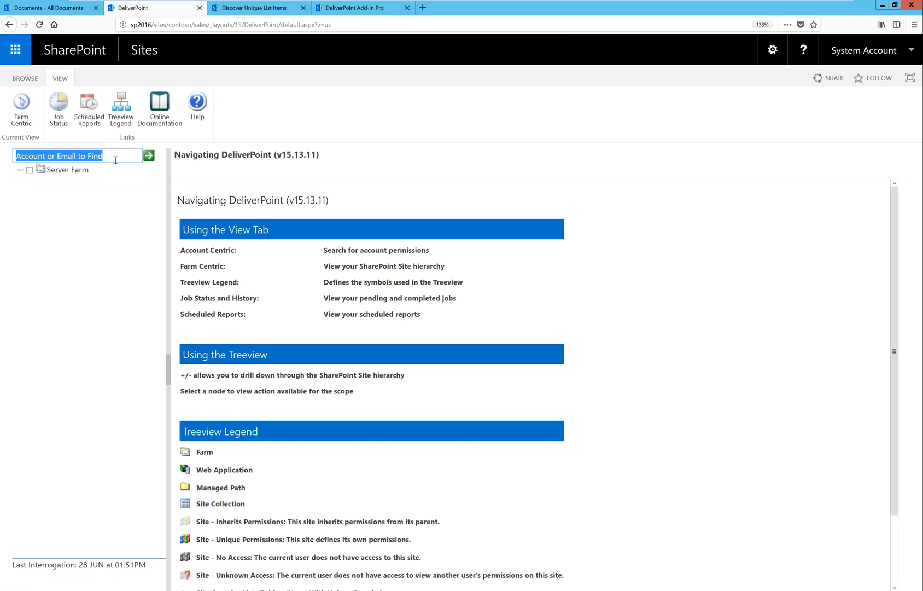
type("bret")
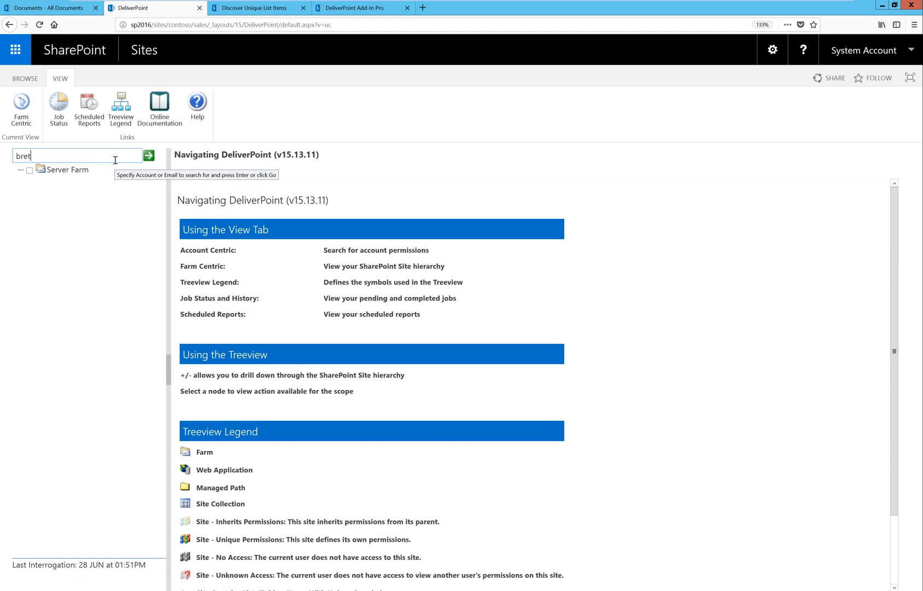
left_click(148, 156)
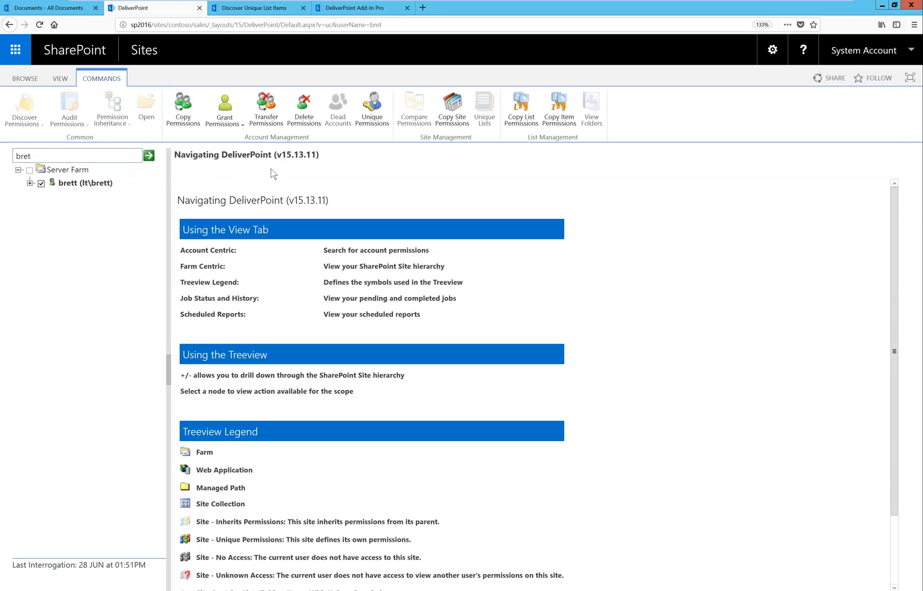
left_click(375, 118)
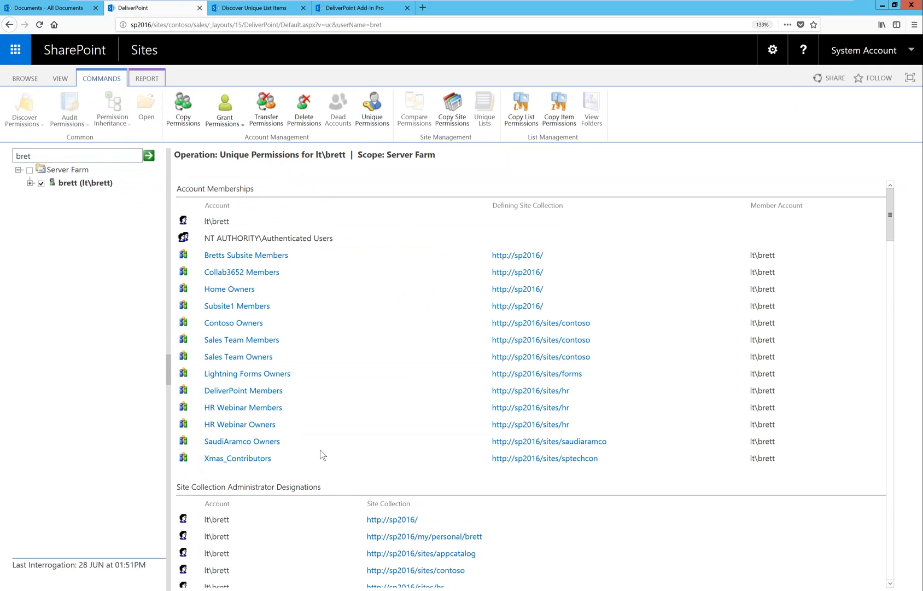
Examine the account's group memberships, site collection administrator designations, and unique site, list and folder/item permissions.
scroll(320, 449, "down", 3)
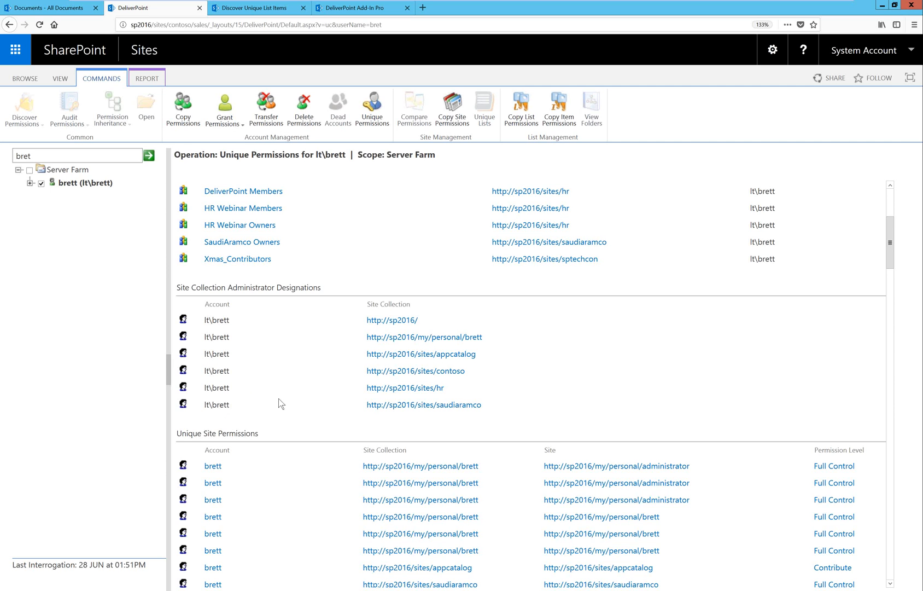
scroll(291, 401, "down", 4)
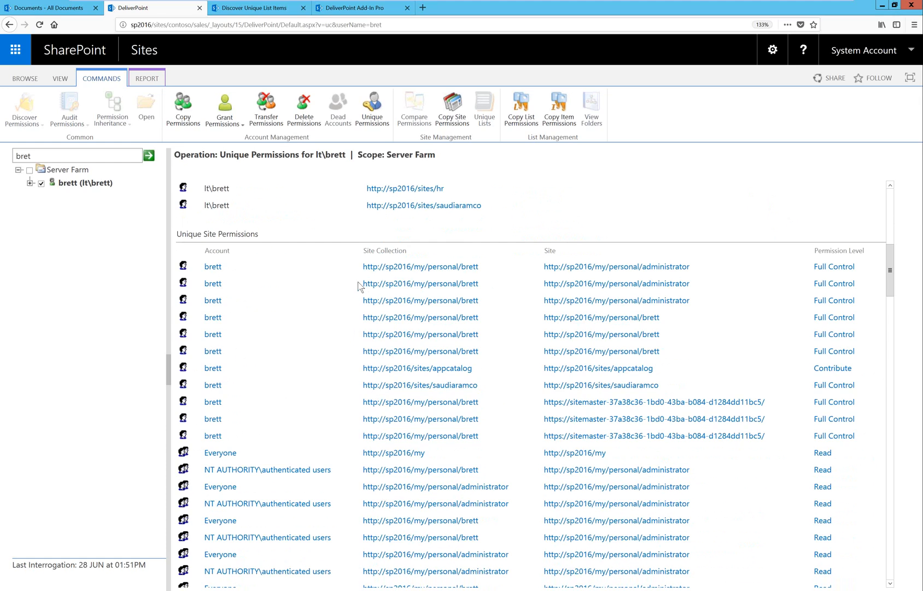
scroll(367, 308, "down", 5)
scroll(368, 307, "down", 10)
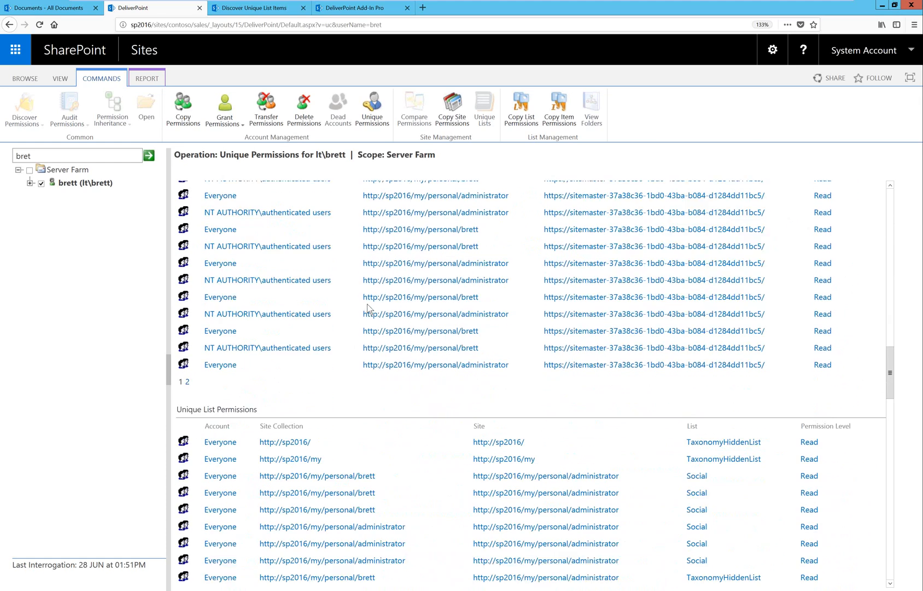
scroll(350, 247, "down", 10)
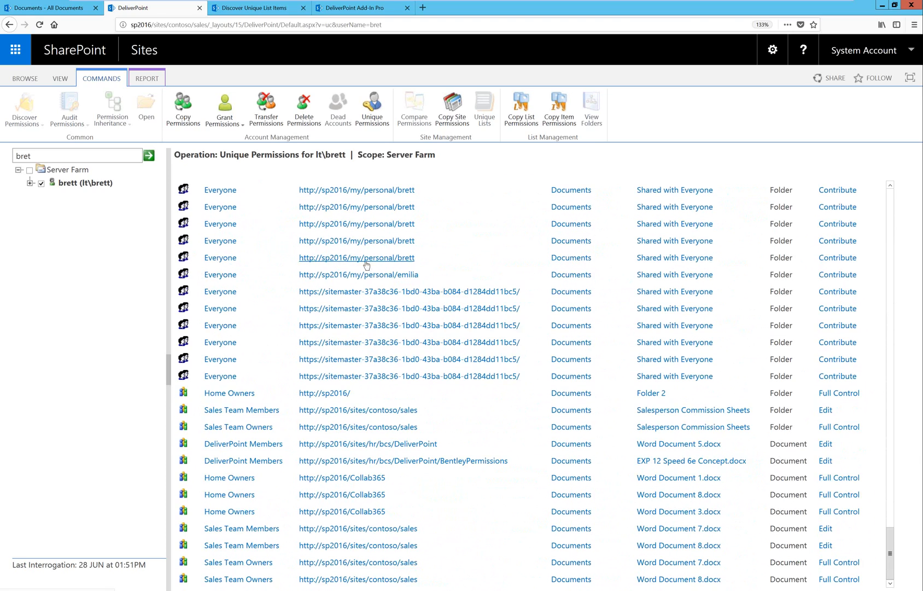
scroll(399, 290, "up", 2)
scroll(399, 289, "up", 5)
scroll(402, 290, "down", 6)
scroll(402, 293, "down", 3)
Open the Sales Team Members permissions on Word Document 7.docx from the report, cancel the edit, and return to the report.
left_click(824, 529)
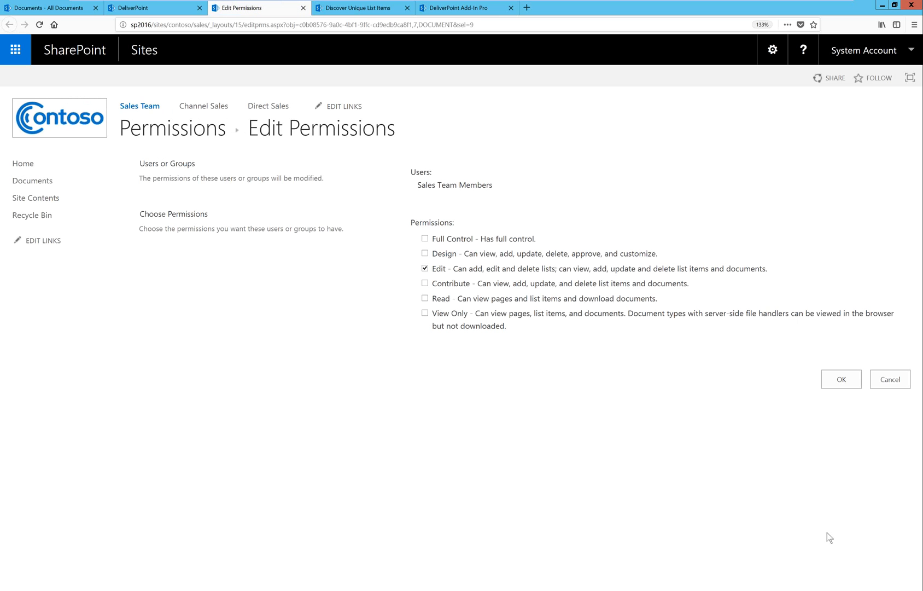
left_click(899, 379)
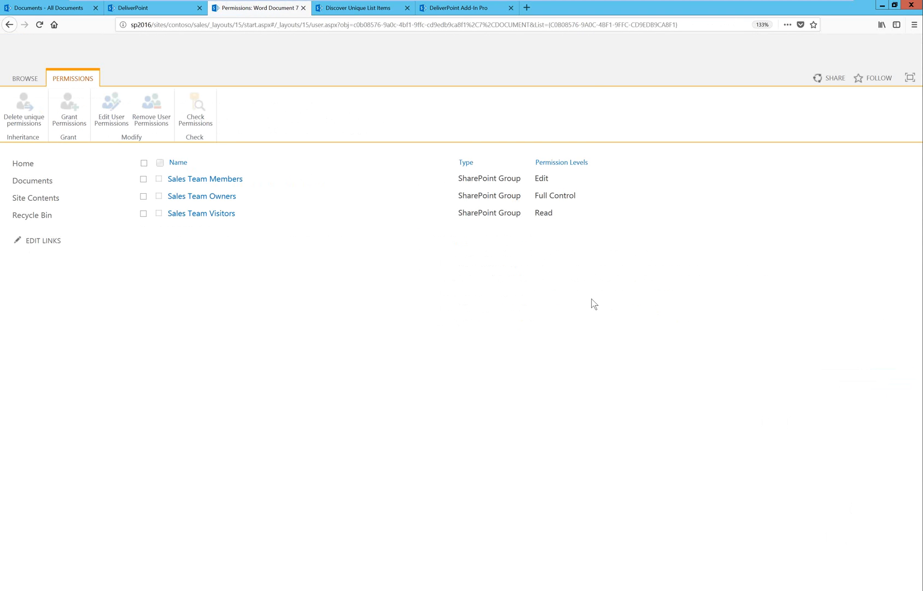
left_click(303, 8)
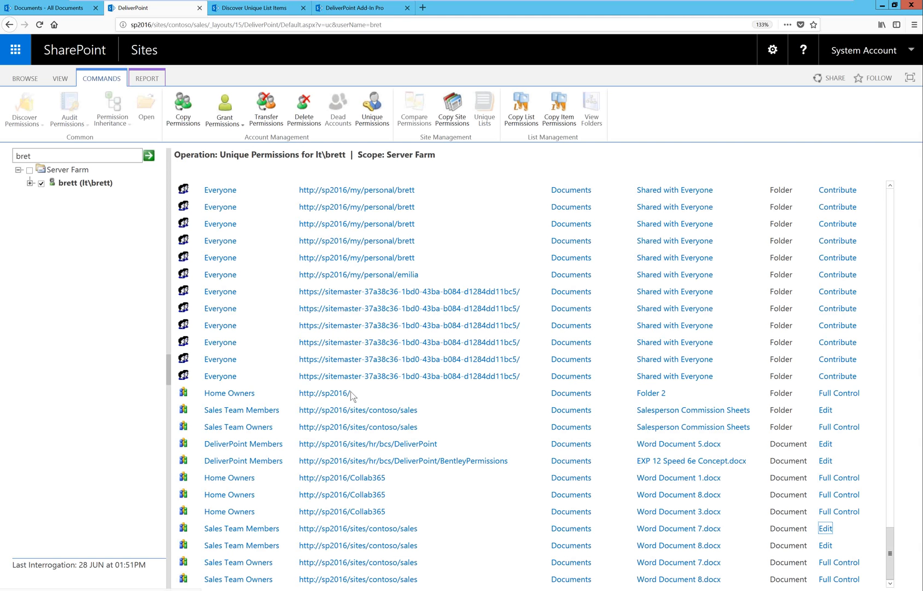
scroll(350, 394, "up", 6)
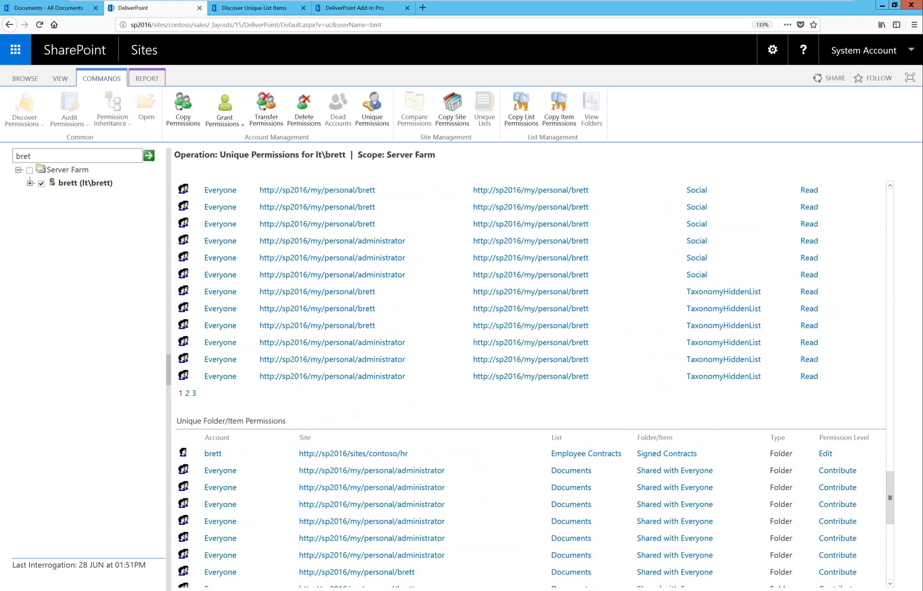
left_click(205, 569)
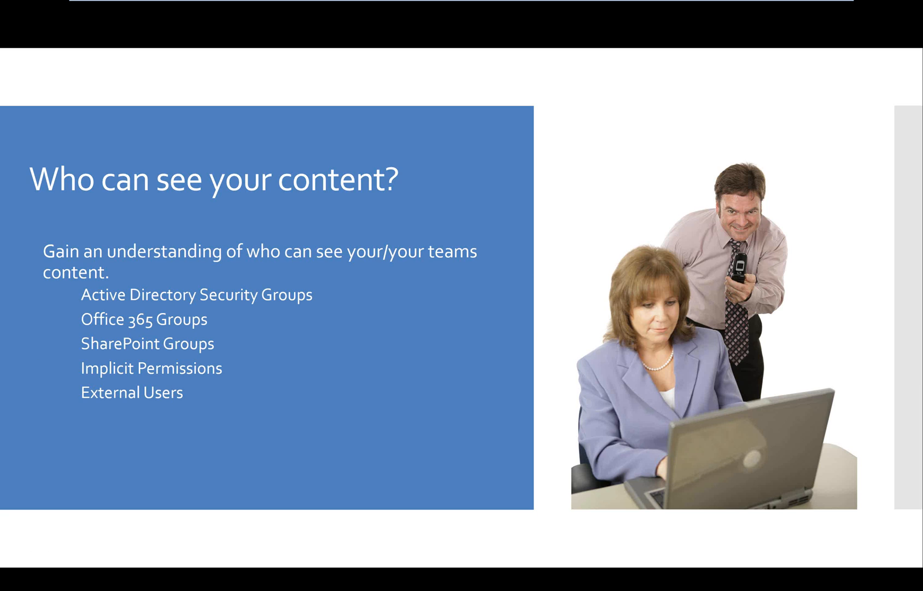
key("alt+Tab")
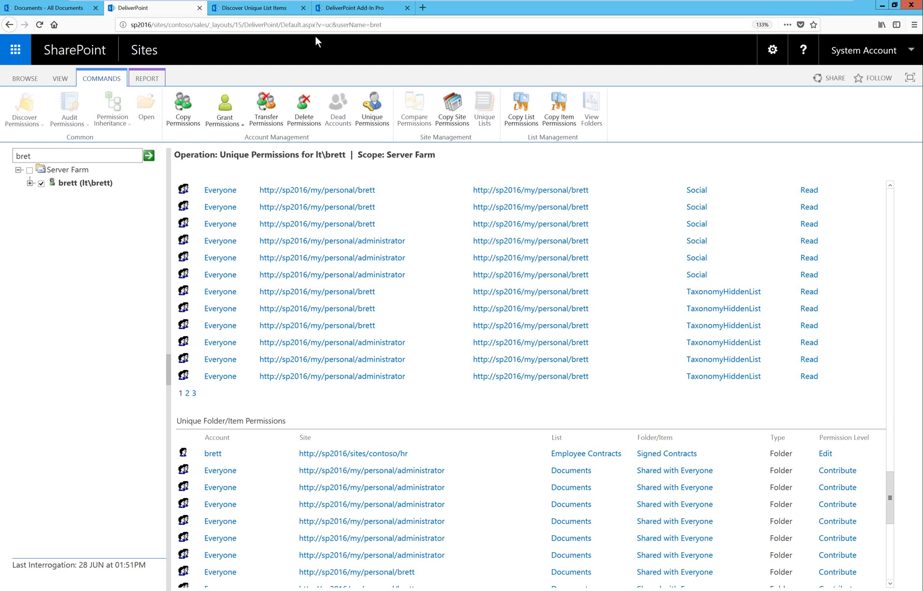
In DeliverPoint Add-In Pro, discover user permissions on the DeliverPoint Permissions site and expand the group path granting one visitor access.
left_click(363, 9)
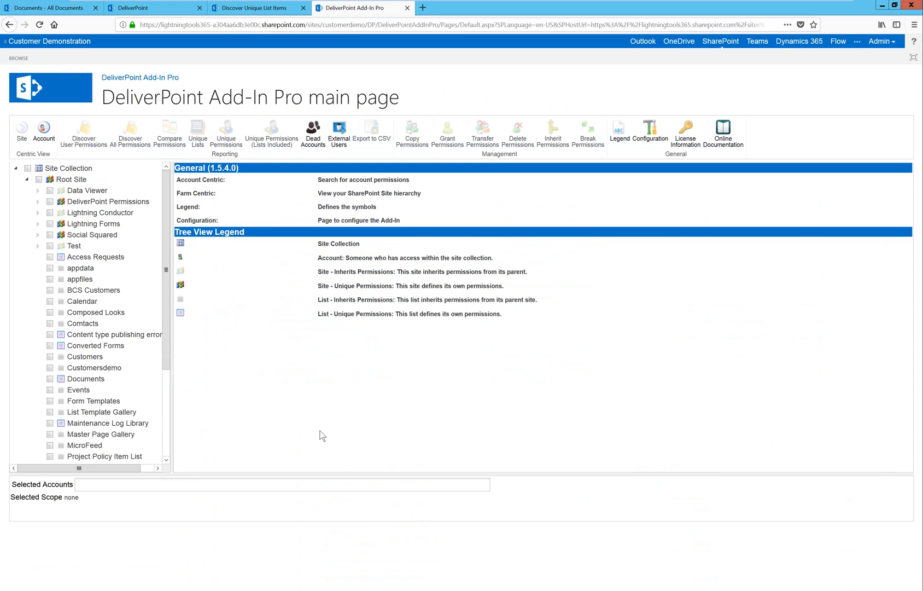
left_click(50, 202)
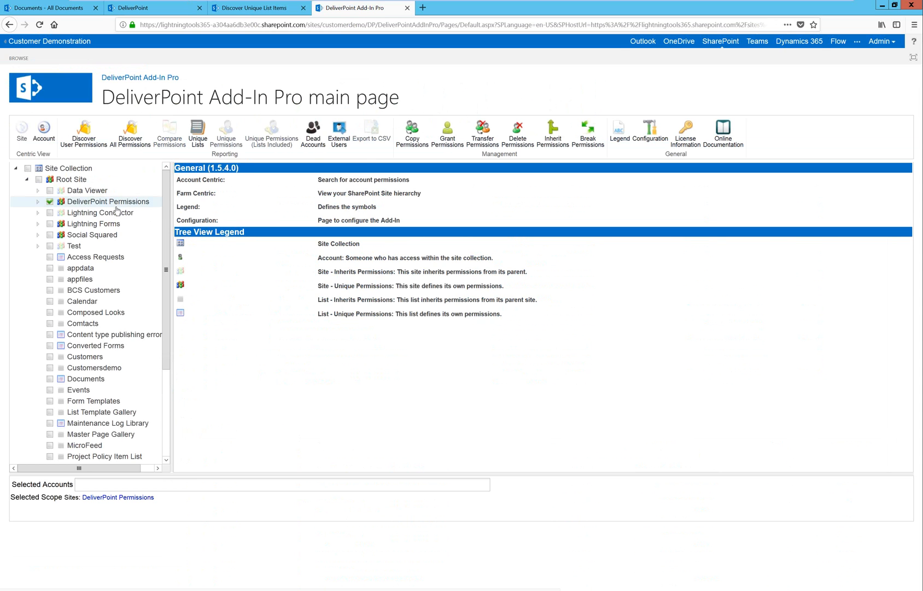
left_click(88, 131)
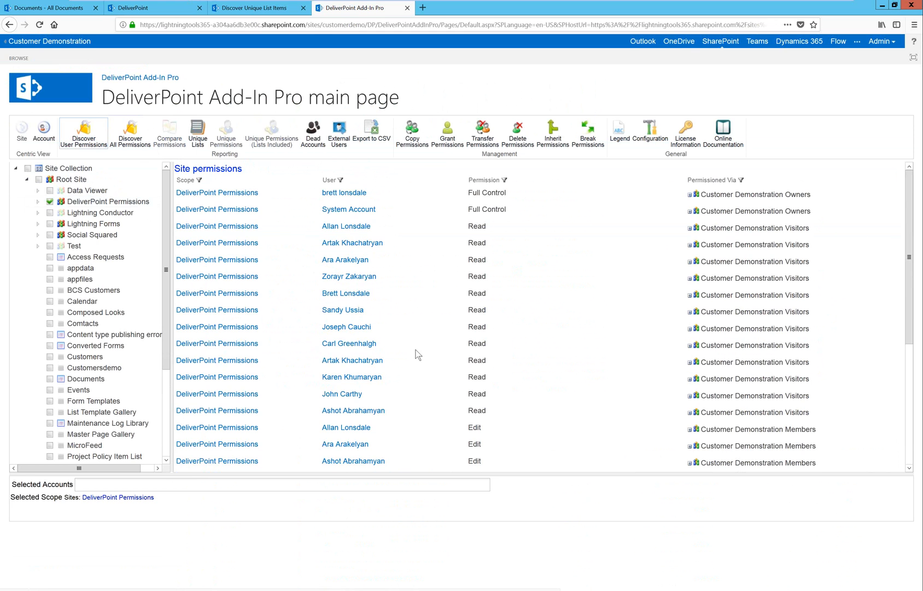
left_click(691, 329)
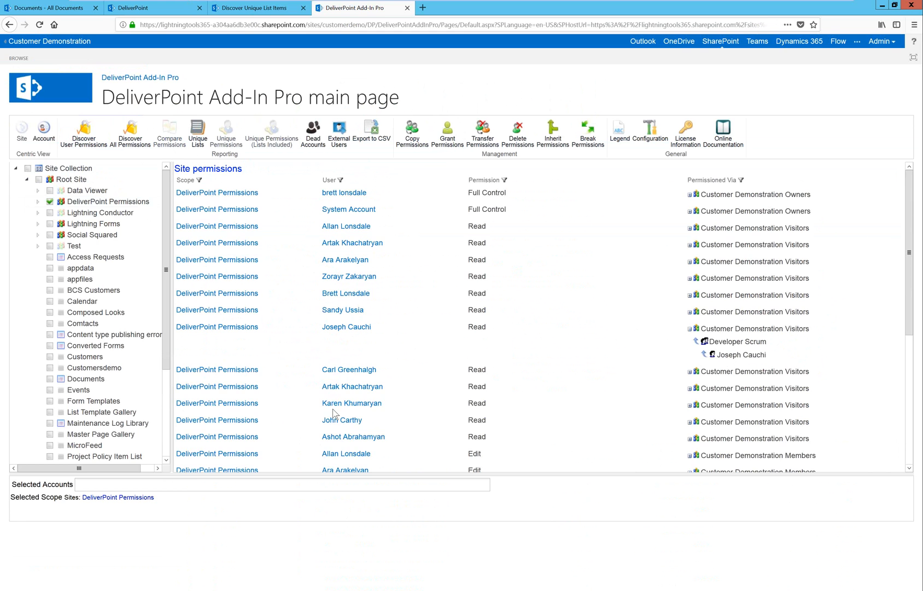
List the external users and copy the display name of the listed external user.
left_click(340, 133)
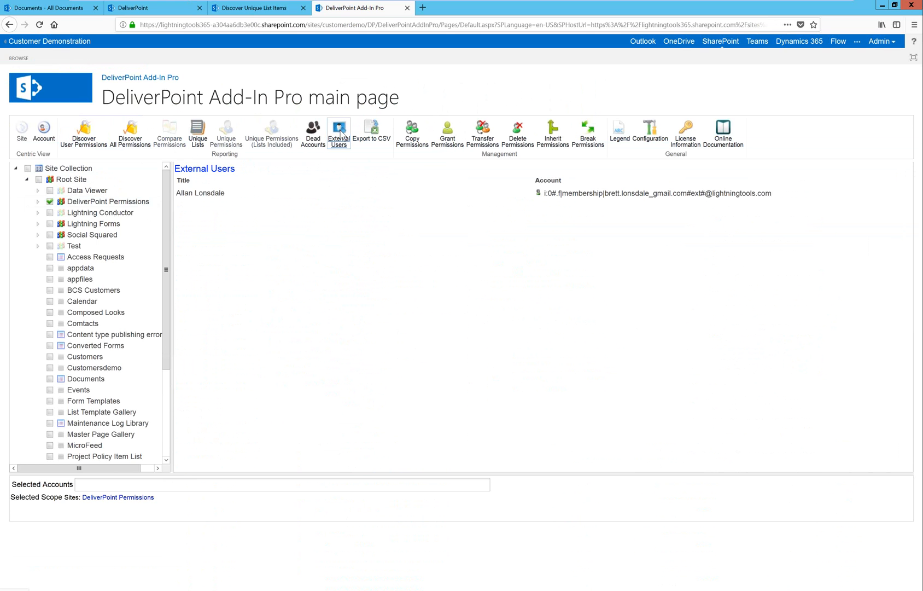
triple_click(224, 195)
key("ctrl+a")
left_click(227, 195)
triple_click(203, 193)
key("ctrl+c")
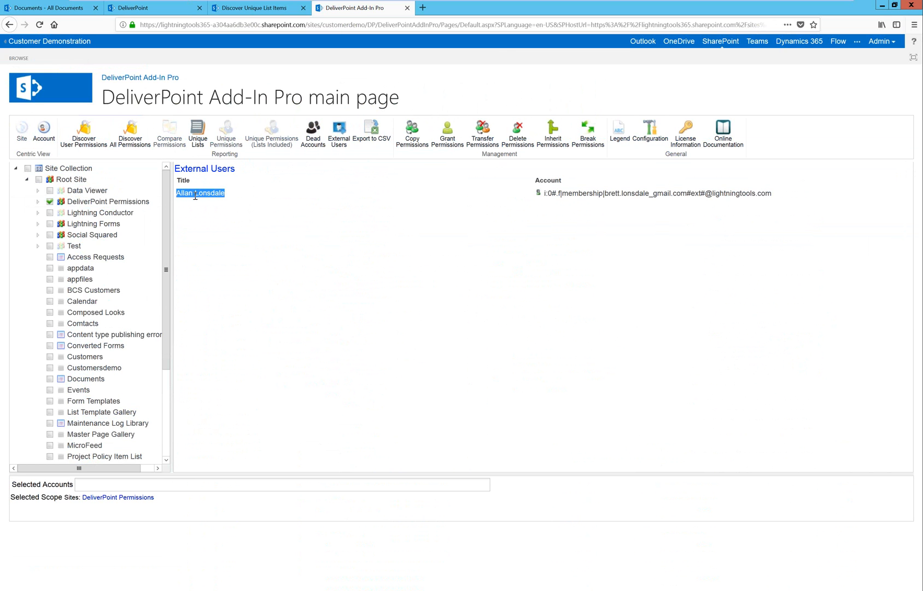
Find the external user's account by the copied name, report its unique permissions, and return to the server farm's DeliverPoint page.
left_click(44, 131)
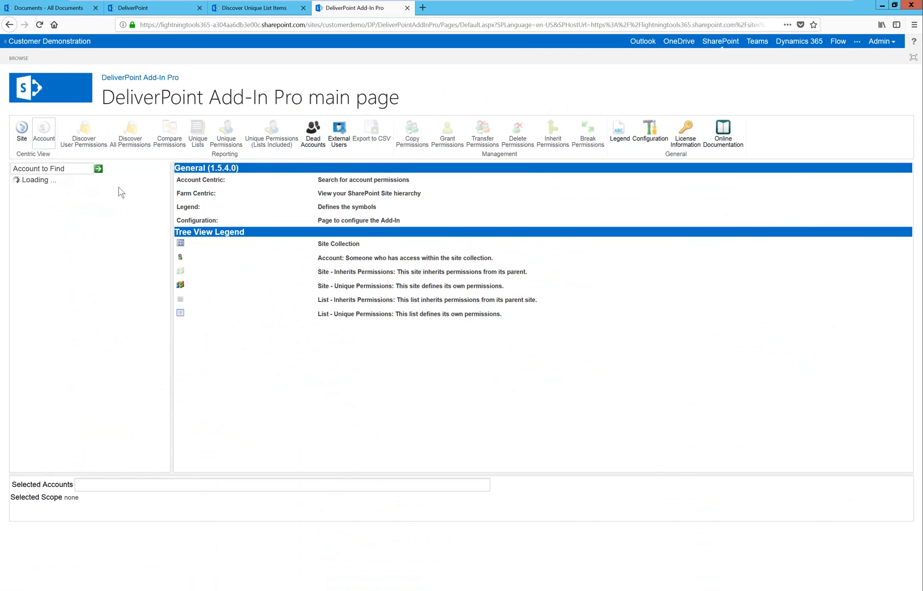
left_click(66, 169)
key("ctrl+v")
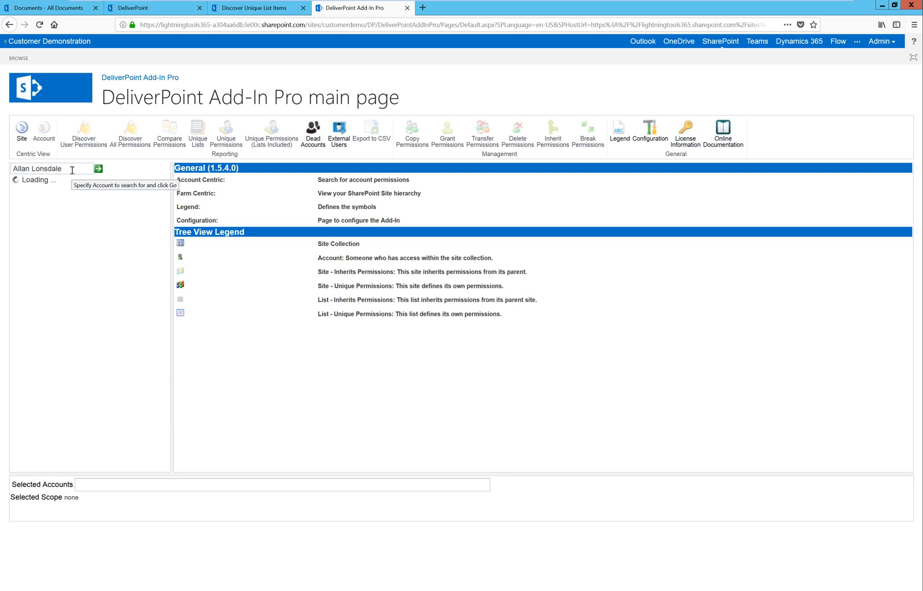
key("Return")
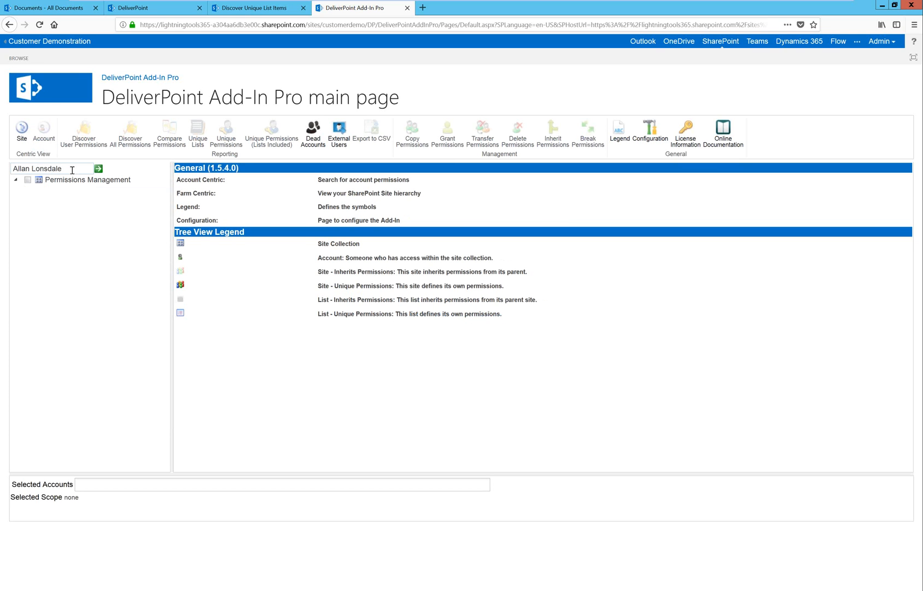
left_click(39, 191)
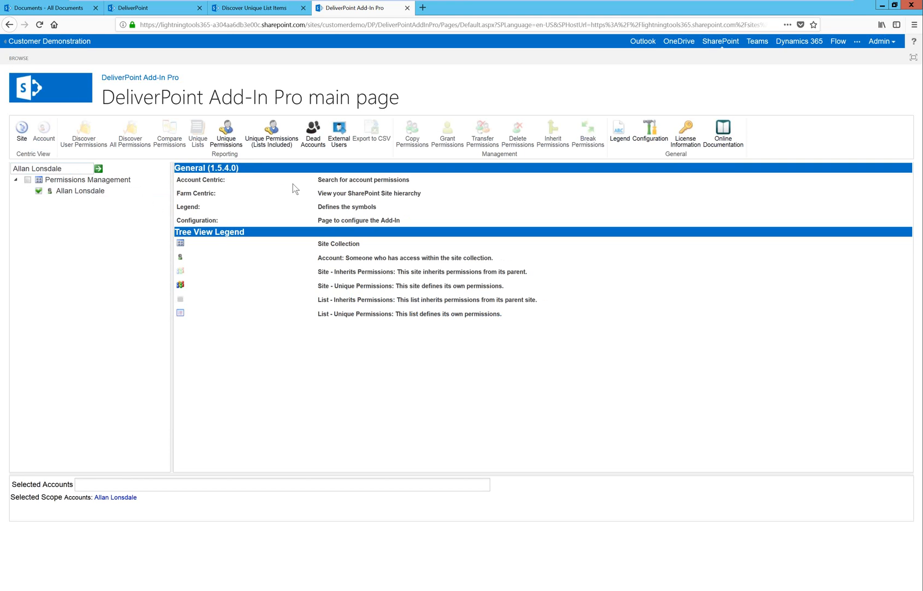
left_click(229, 138)
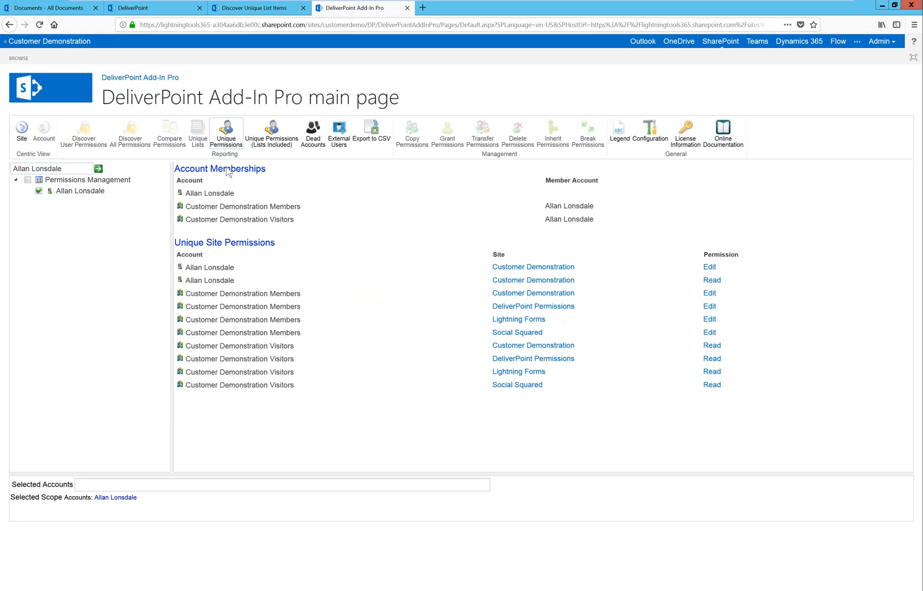
left_click(128, 16)
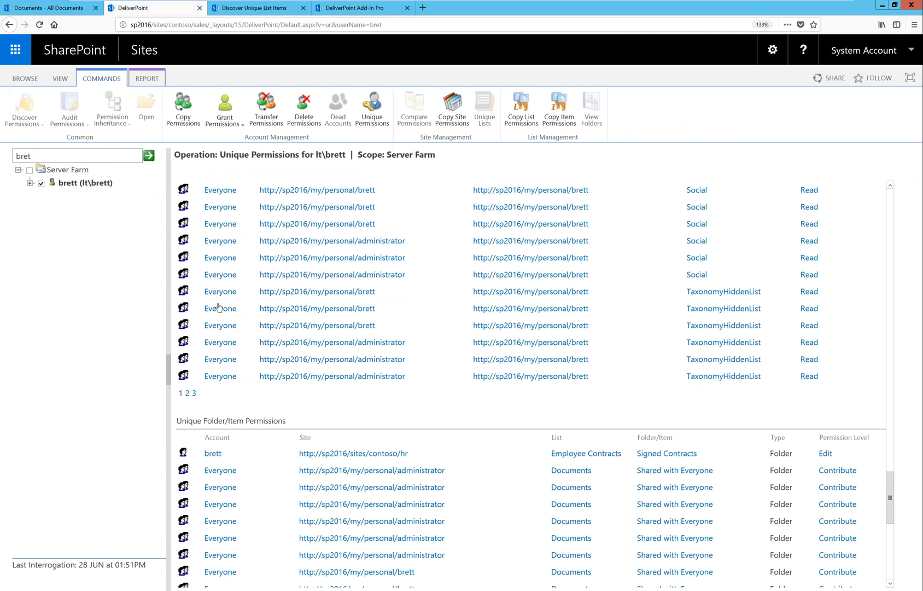
left_click(167, 590)
left_click(216, 555)
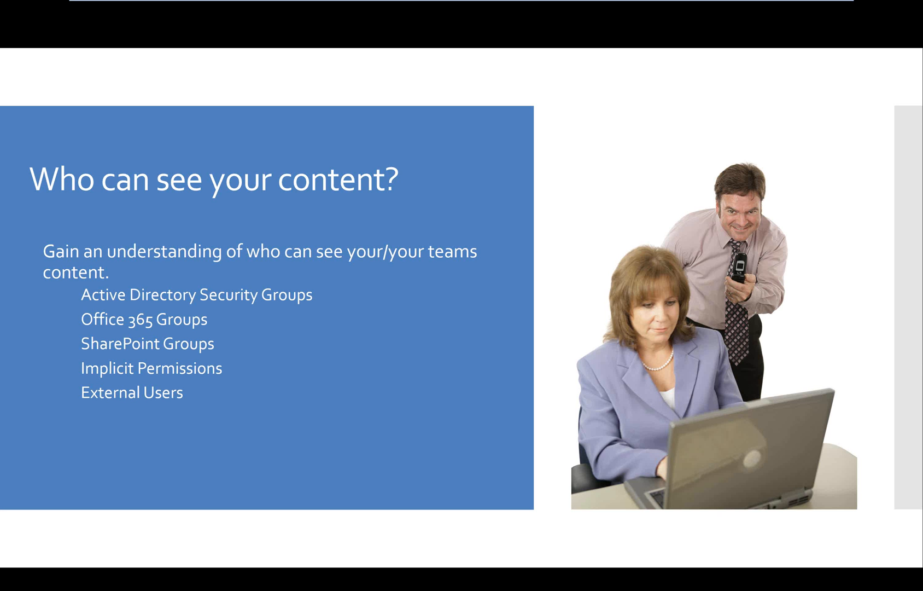
key("Right")
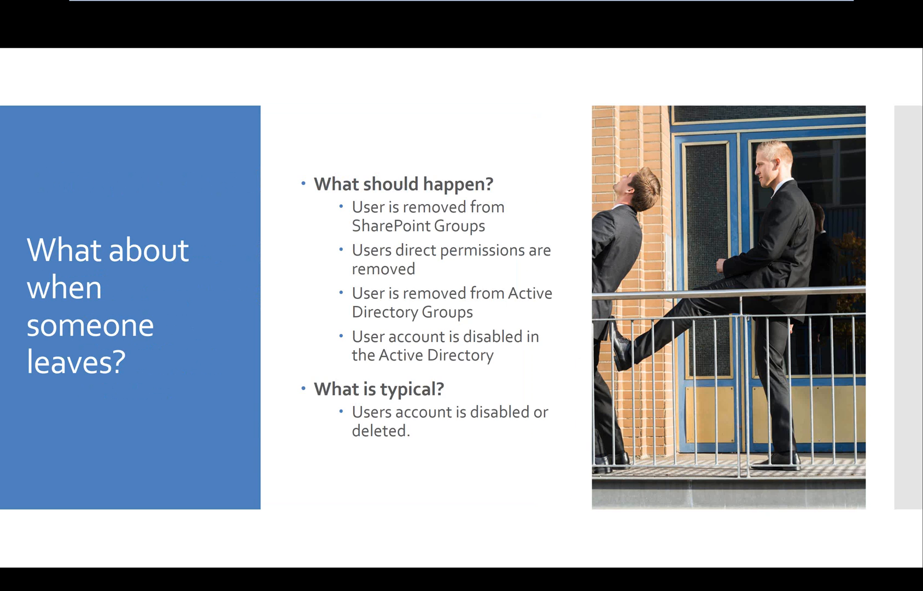
key("alt+Tab")
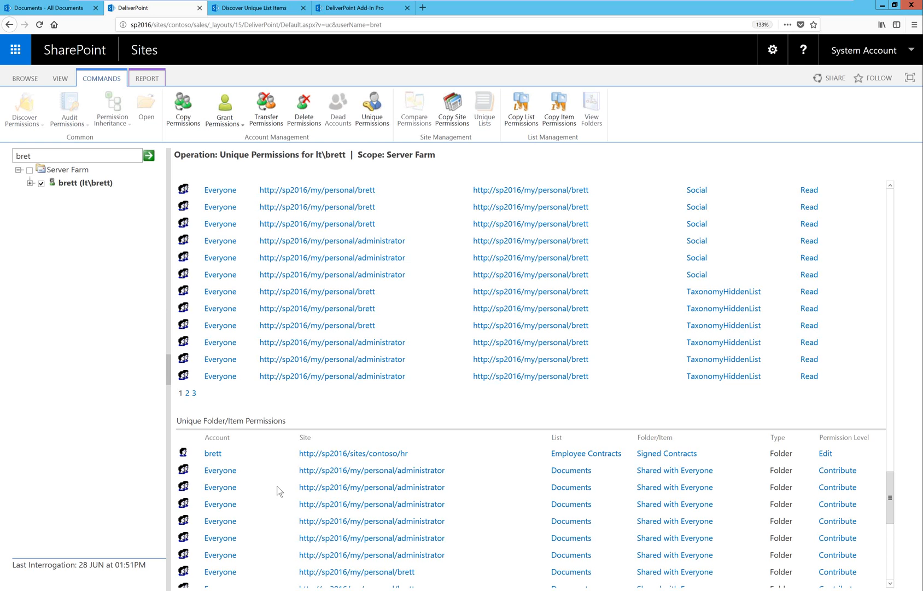
Switch to the farm-centric view and run dead account detection on the SharePoint - 80 web application.
left_click(267, 109)
left_click(59, 78)
left_click(23, 109)
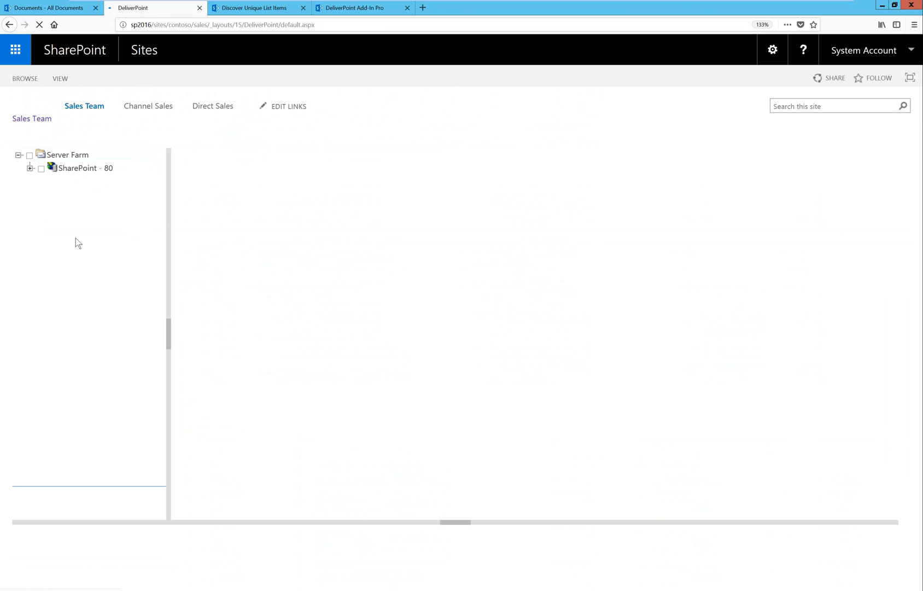
left_click(41, 169)
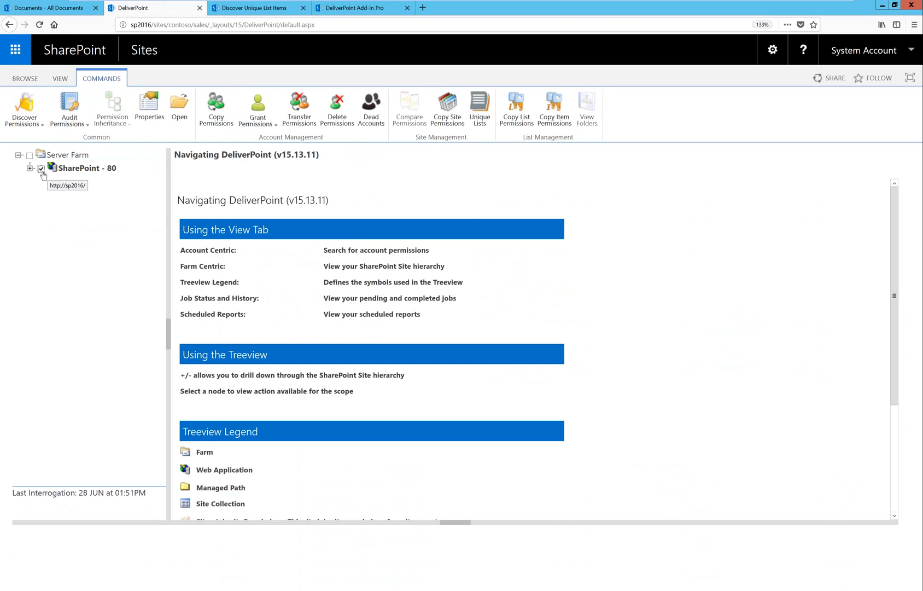
left_click(369, 116)
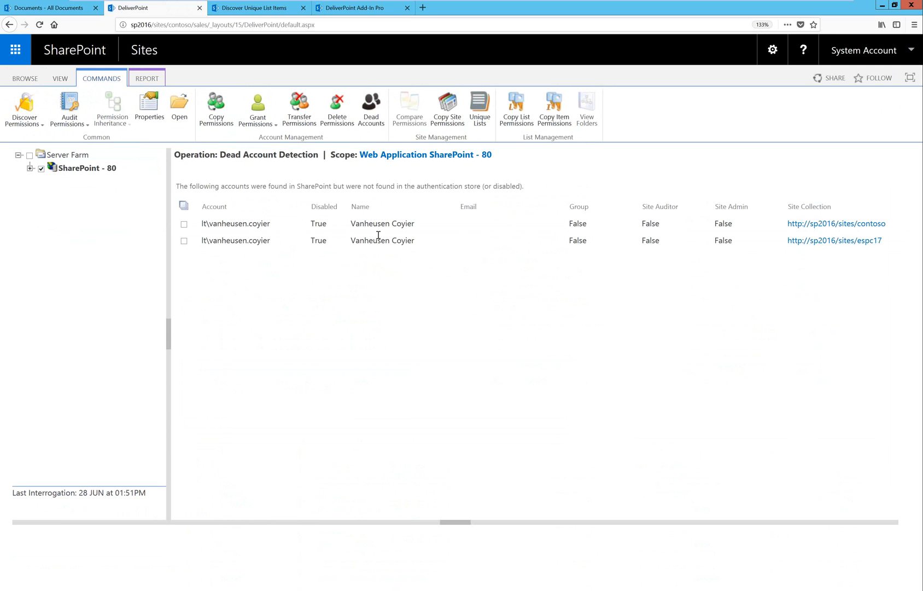
Select the disabled account's entry in the contoso site collection and copy its display name.
double_click(312, 223)
left_click(623, 314)
left_click(184, 223)
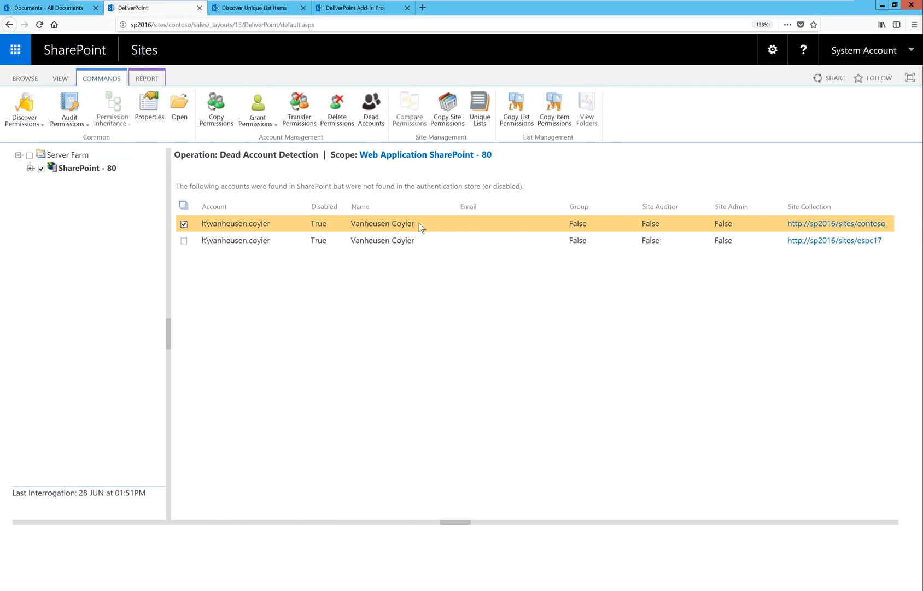
left_click_drag(418, 222, 351, 224)
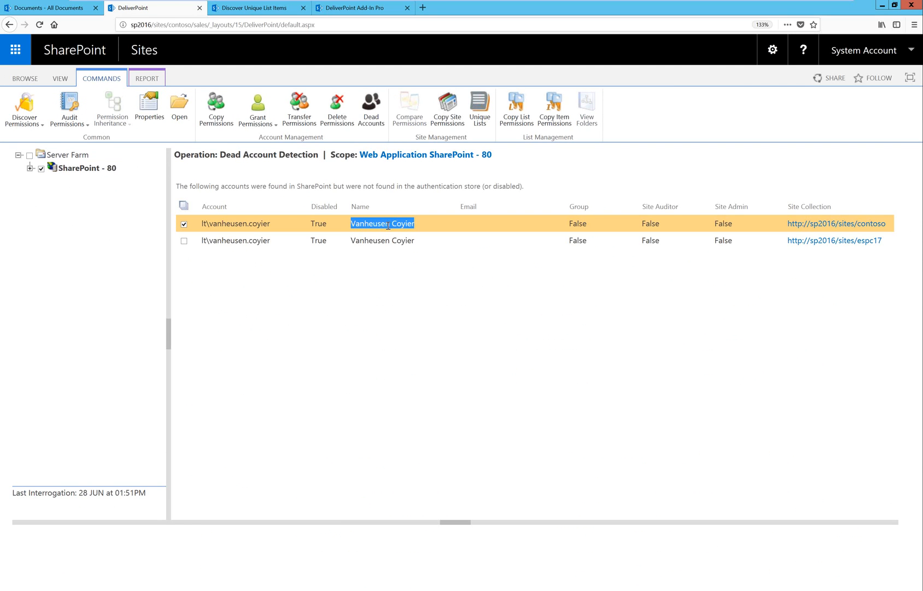
Find the disabled account by the copied name in the account-centric view, report its unique permissions across the farm, and review them.
left_click(61, 78)
mouse_move(86, 155)
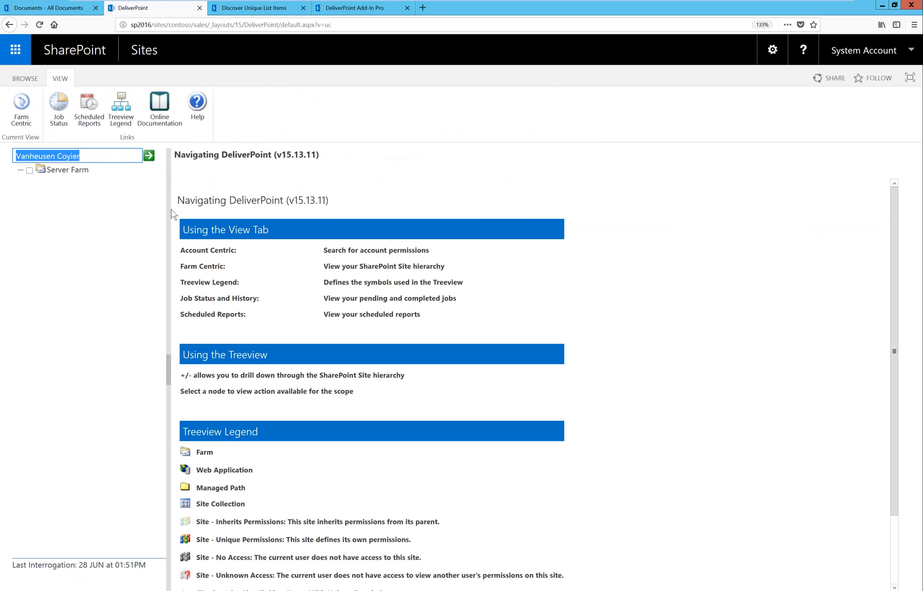
left_click(148, 155)
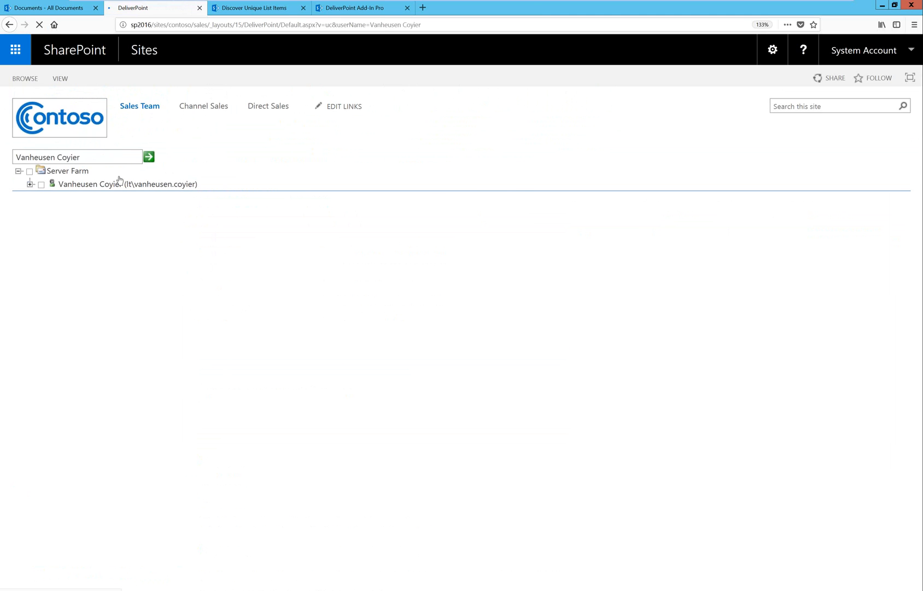
left_click(43, 183)
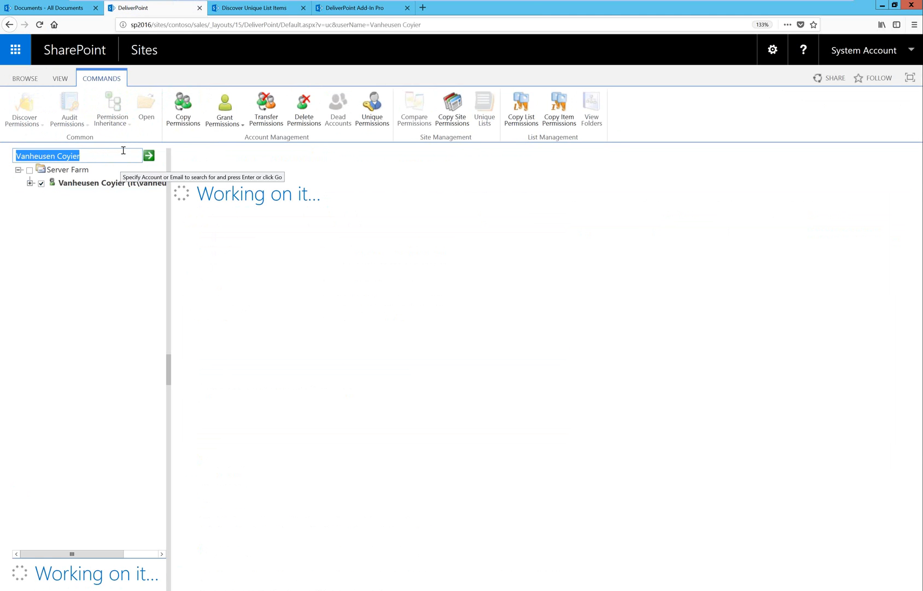
left_click(372, 107)
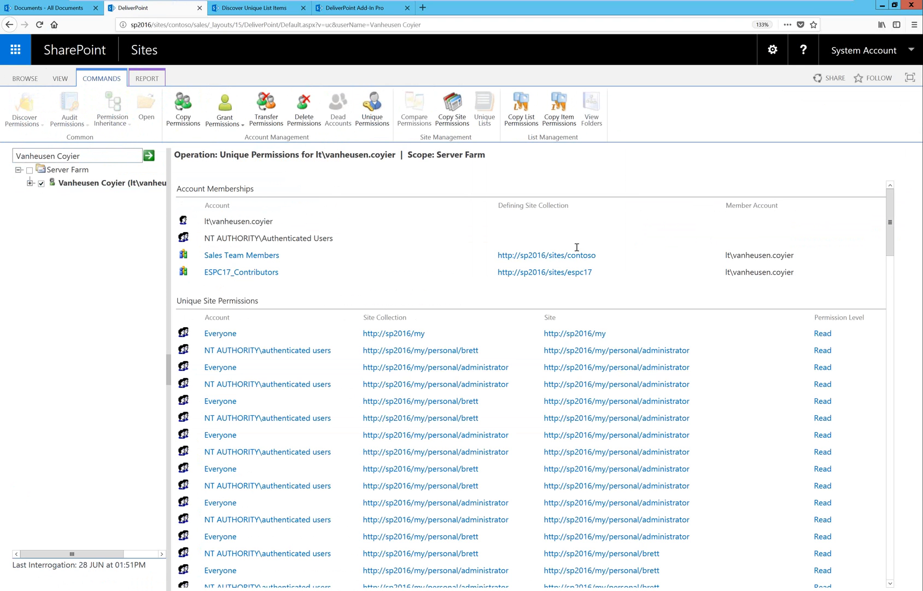
scroll(310, 335, "down", 10)
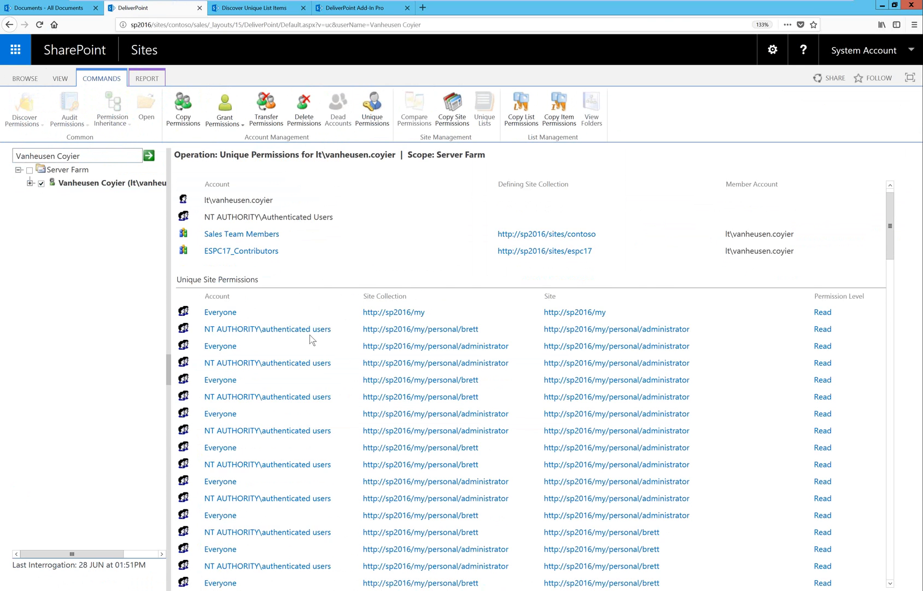
scroll(335, 347, "down", 12)
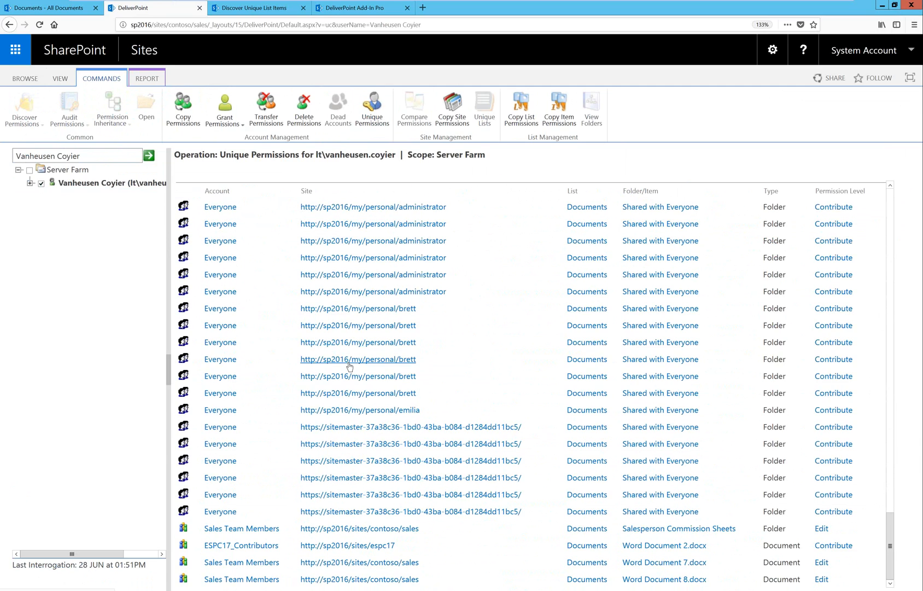
scroll(354, 370, "up", 6)
scroll(355, 373, "up", 15)
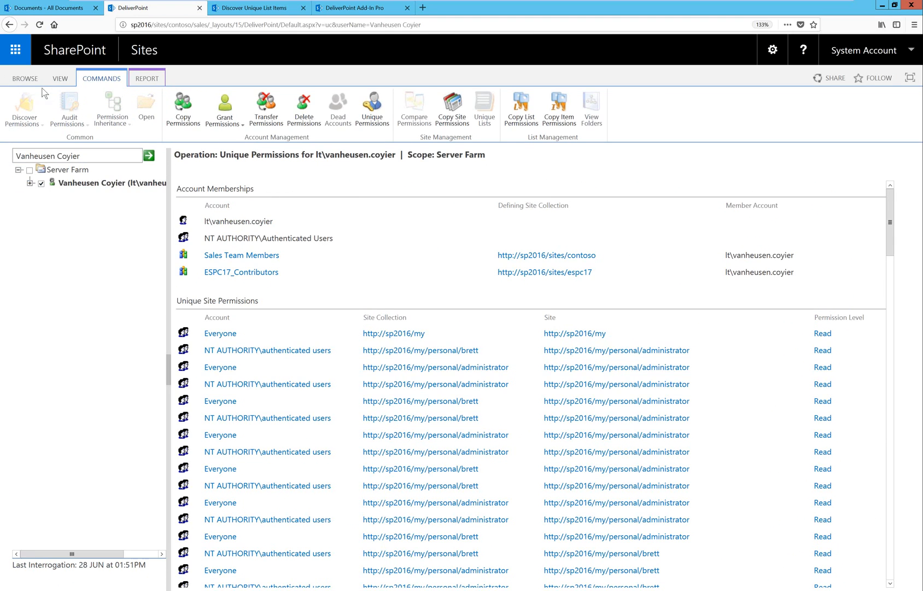
Rerun dead account detection on SharePoint - 80, select the contoso site collection entry, and show the report's available actions.
left_click(59, 79)
left_click(21, 107)
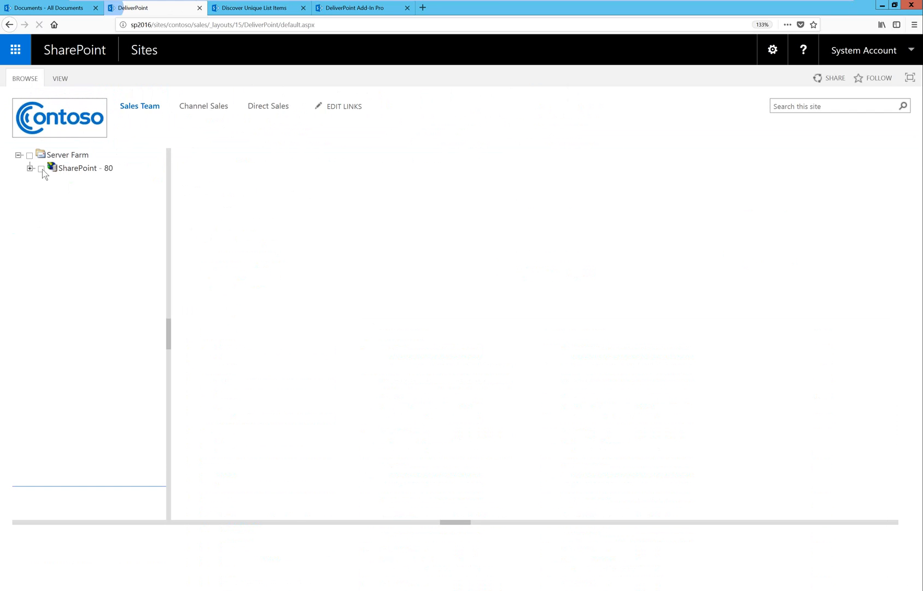
left_click(42, 170)
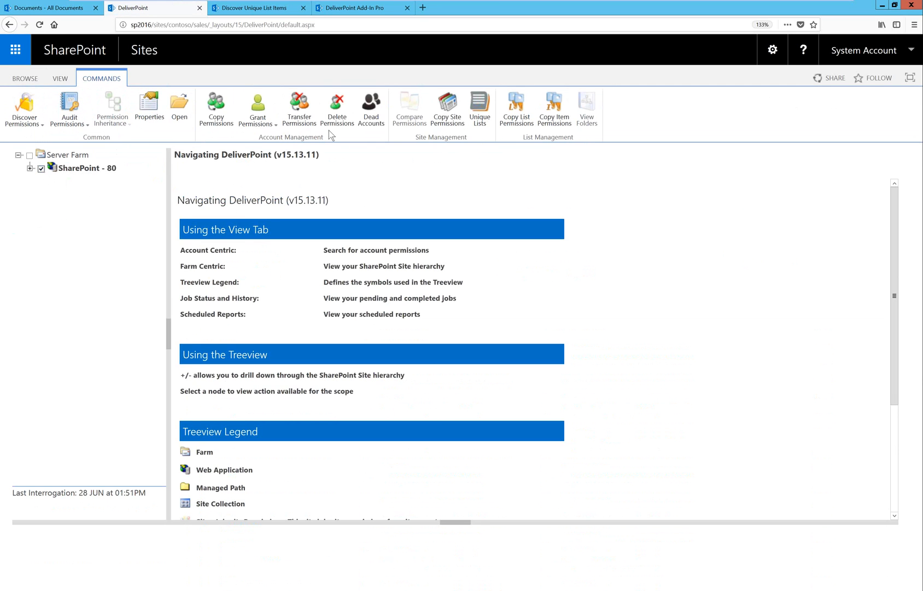
left_click(365, 123)
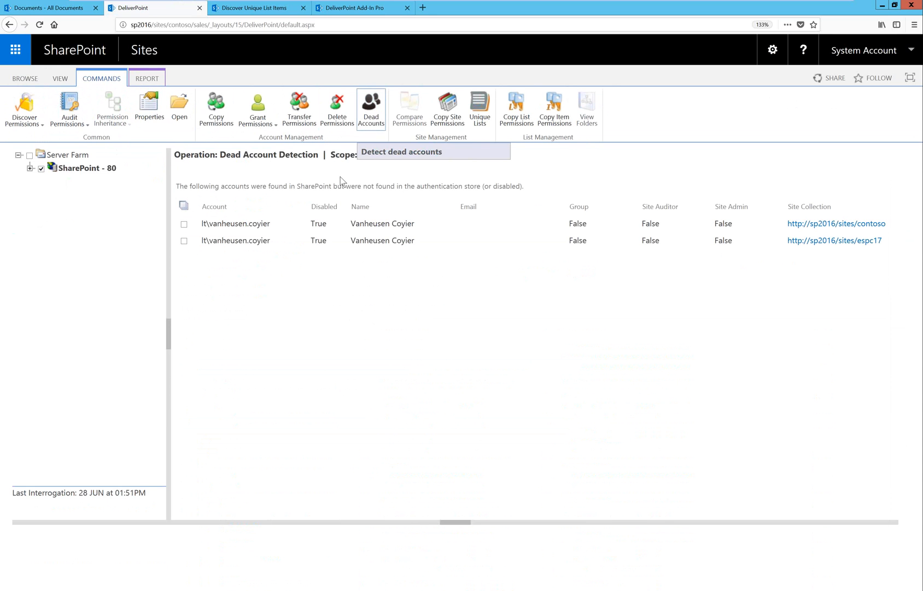
left_click(185, 223)
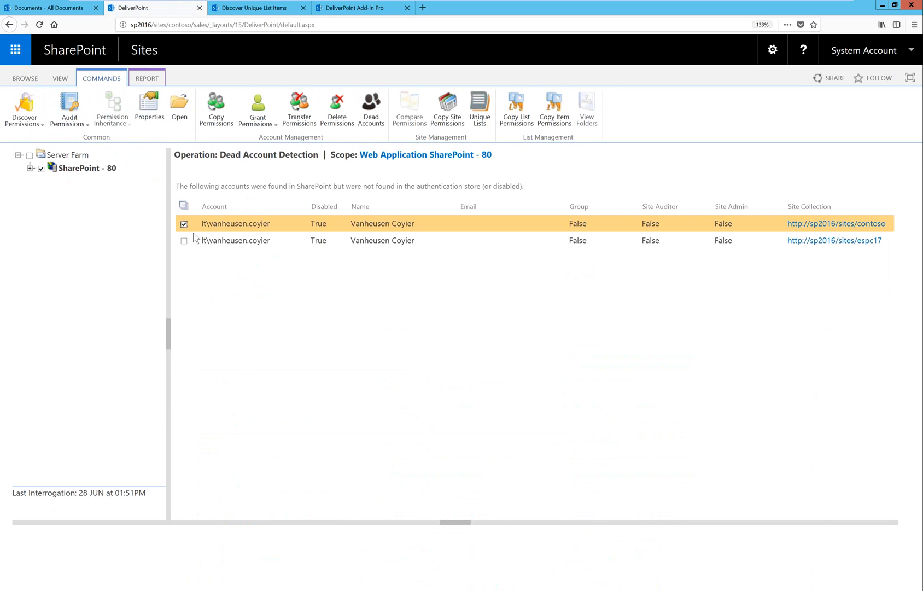
left_click(147, 78)
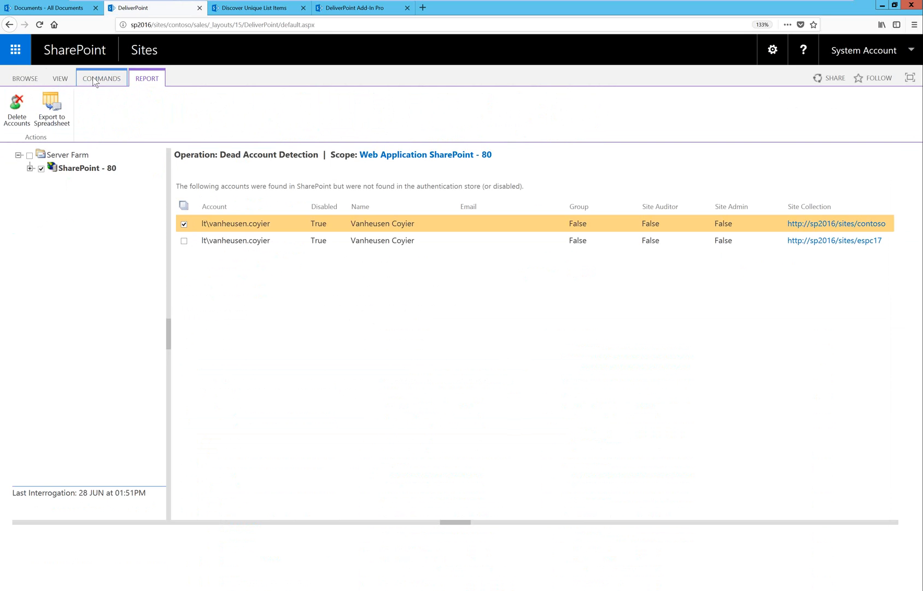
Clear the web application selection, switch to the account-centric view, and return to the farm-centric view.
left_click(56, 78)
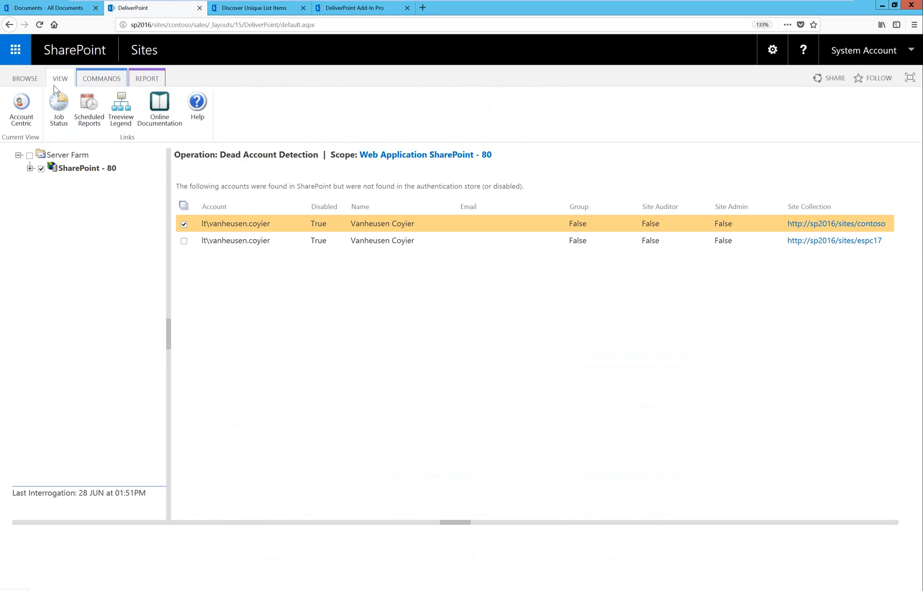
left_click(42, 168)
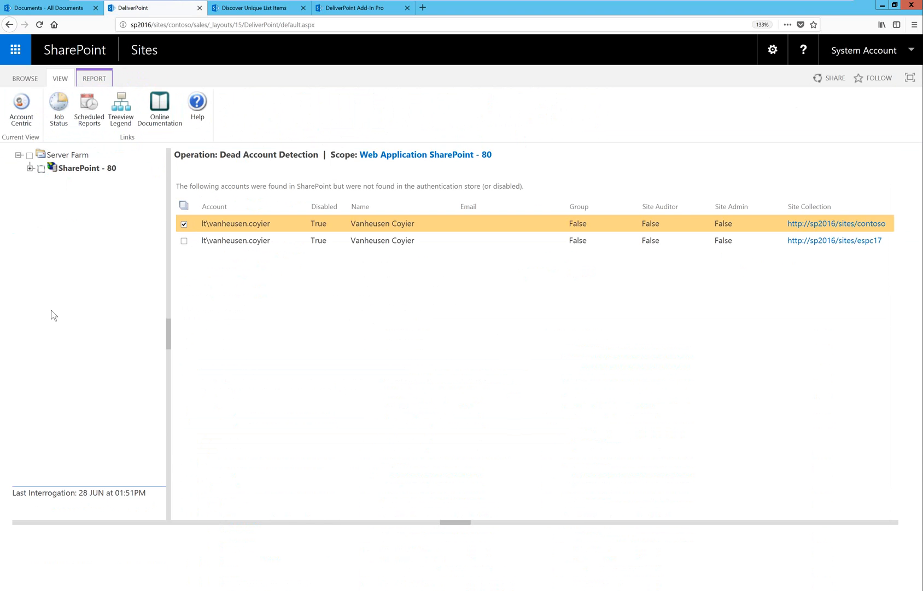
left_click(17, 123)
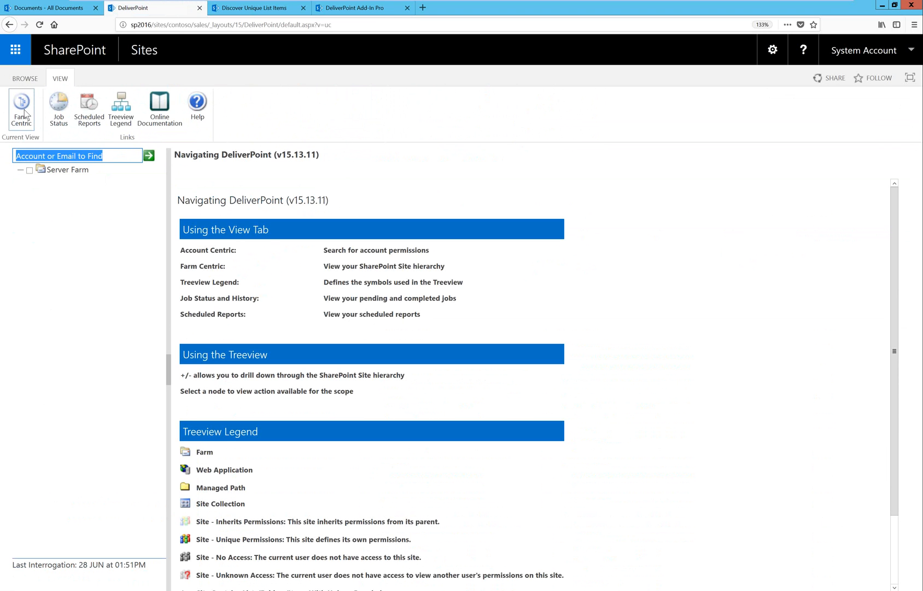
left_click(24, 112)
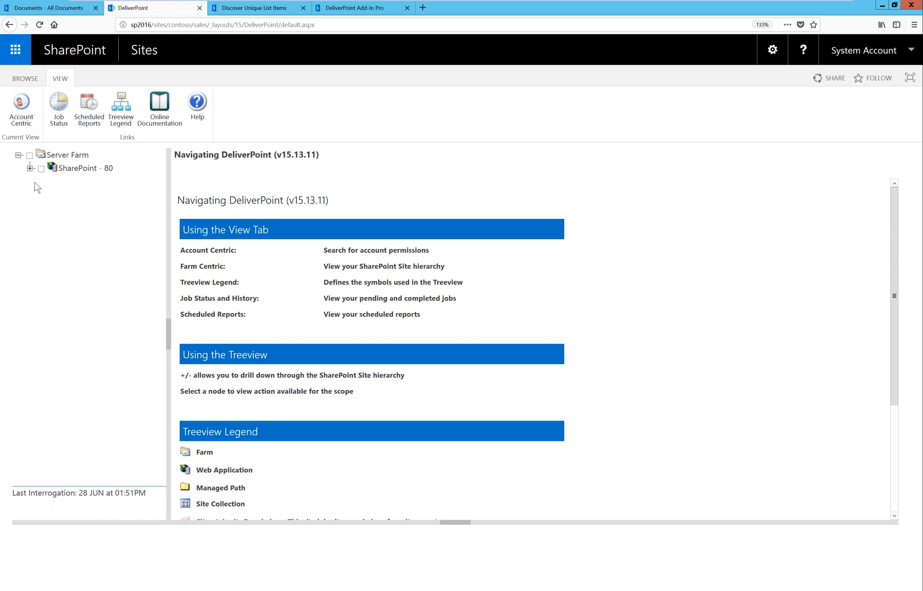
Expand SharePoint - 80 through sites and contoso down to the Contoso site's contents, and select only the contoso site collection.
left_click(30, 171)
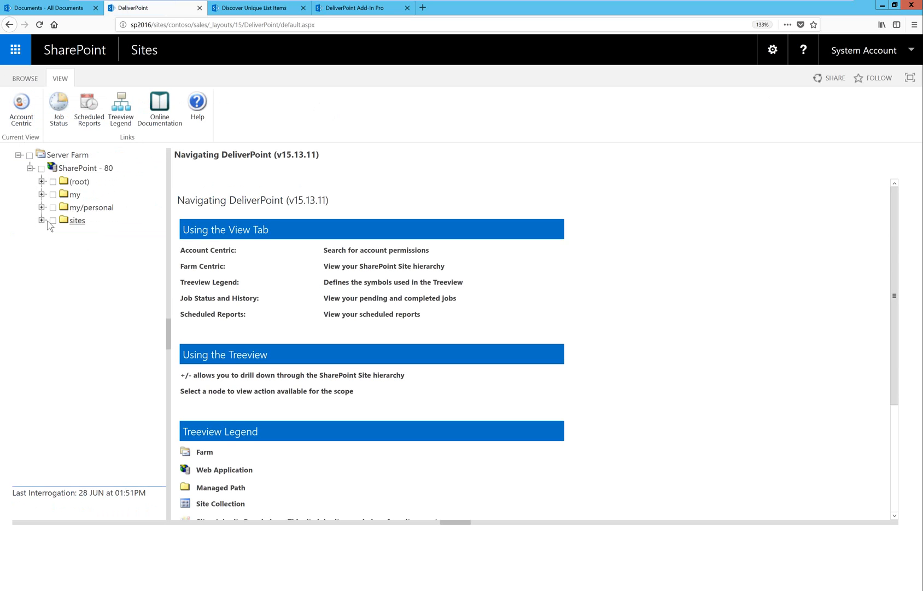
left_click(41, 220)
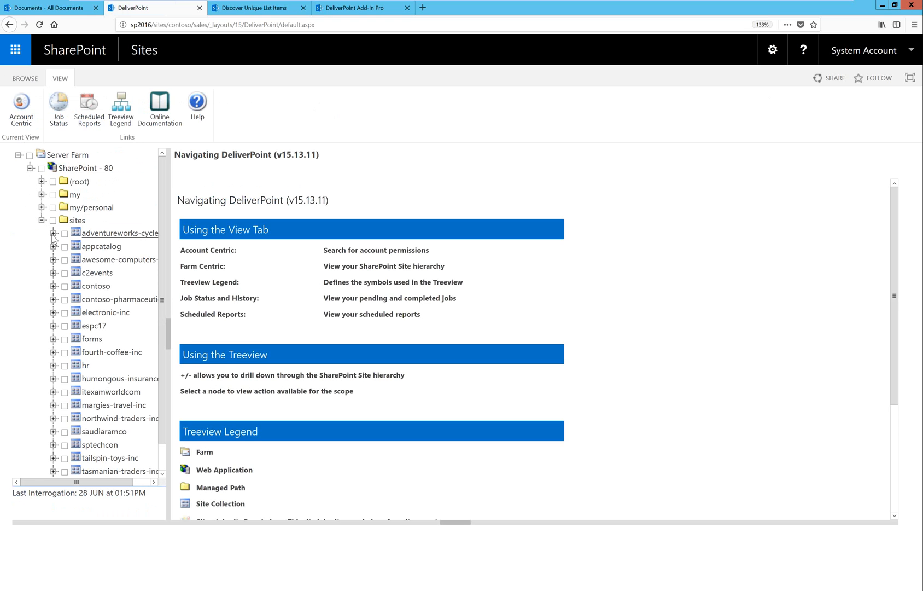
left_click(53, 285)
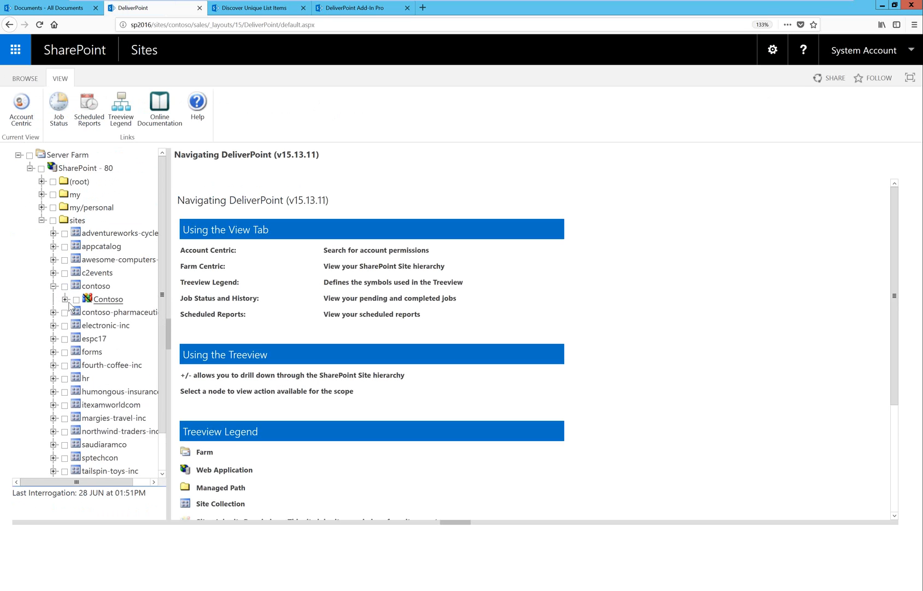
left_click(65, 299)
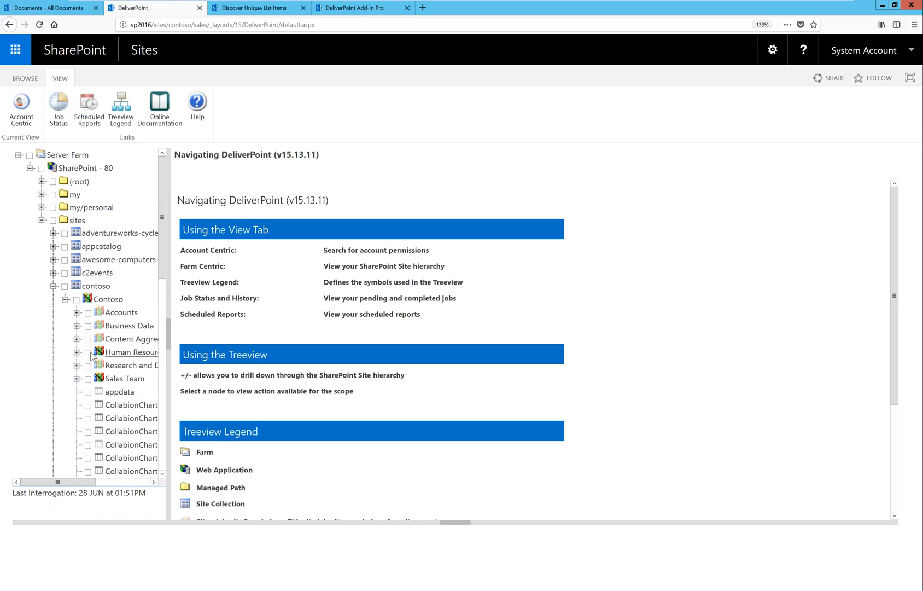
left_click(89, 353)
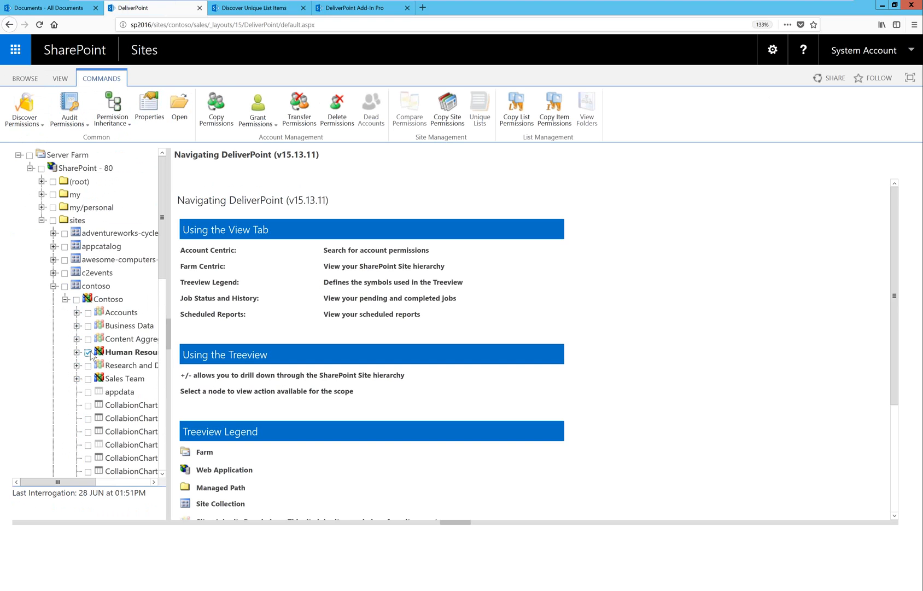
left_click(88, 353)
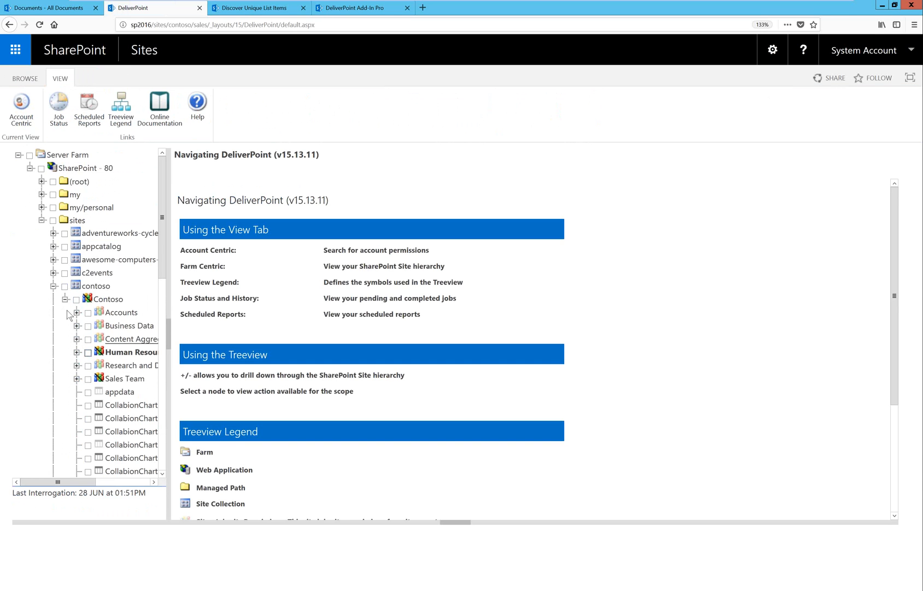
left_click(64, 287)
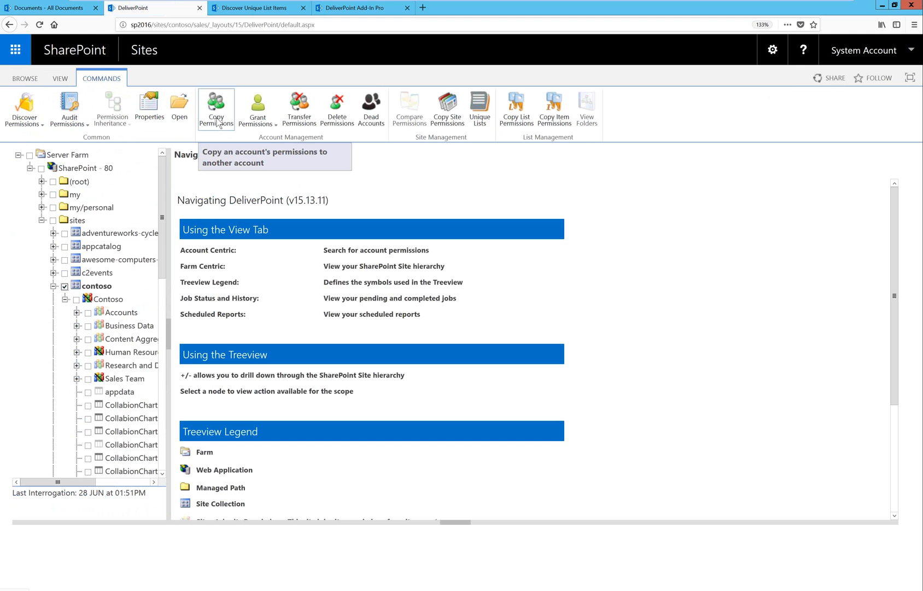
Start a Transfer Permissions job scoped to the contoso site collection and enter the departing user's name as the source account.
left_click(294, 119)
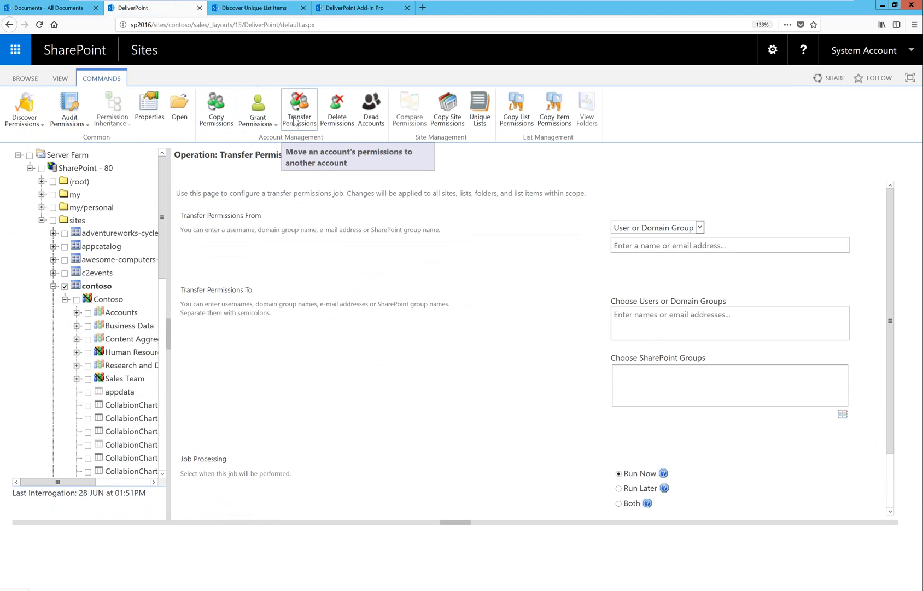
left_click(687, 247)
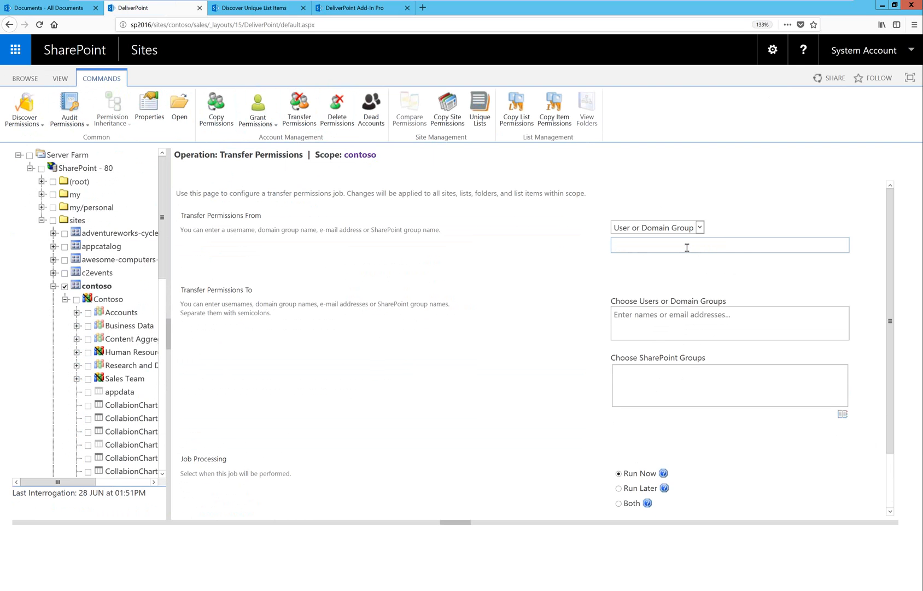
type("Emilia")
left_click(679, 262)
Enter the replacement user's name as the transfer recipient and submit the job to run now.
left_click(676, 322)
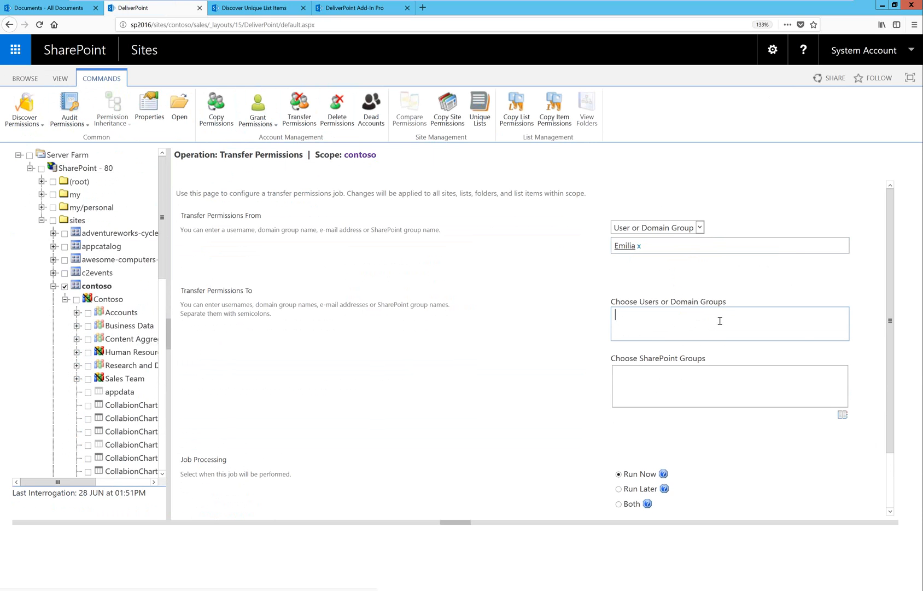
type("Rio")
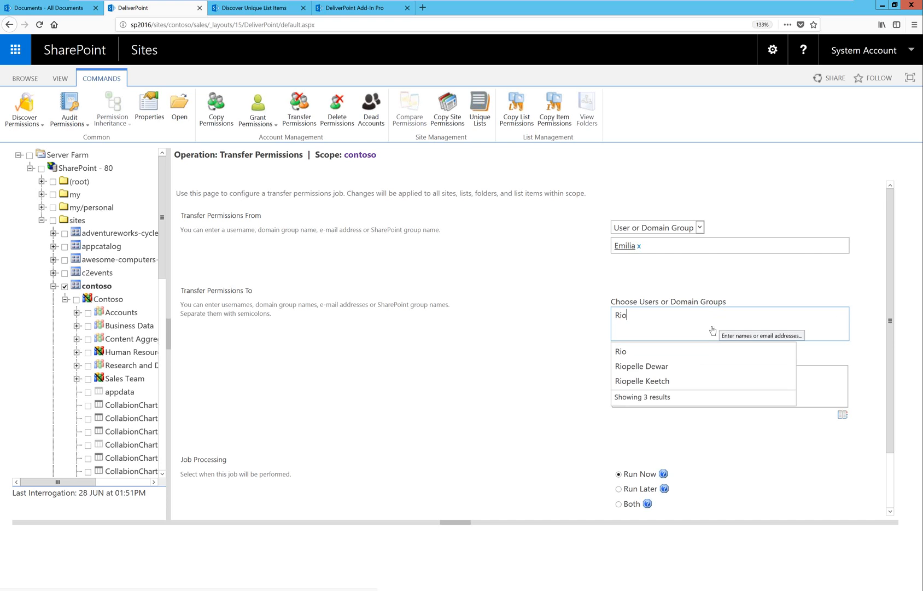
left_click(639, 352)
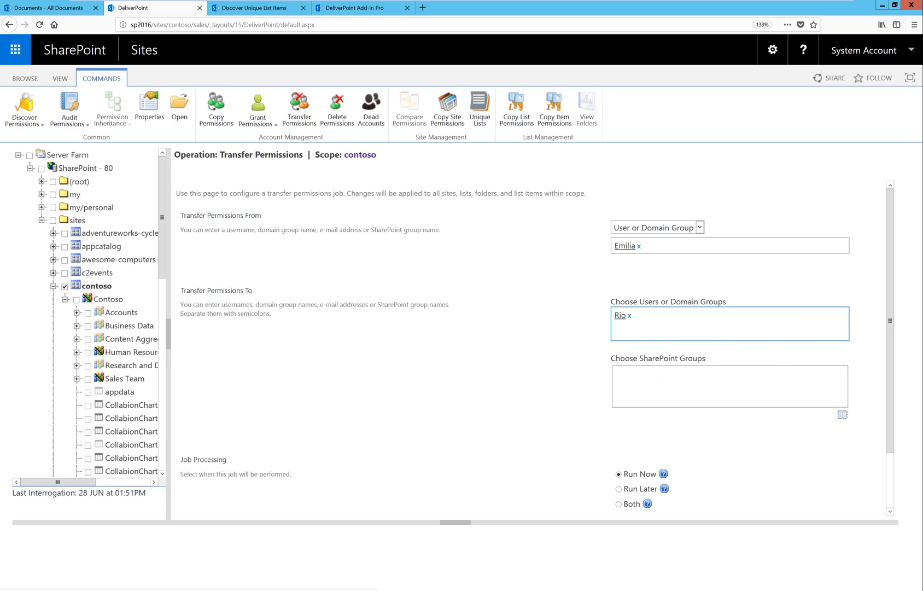
scroll(891, 467, "down", 2)
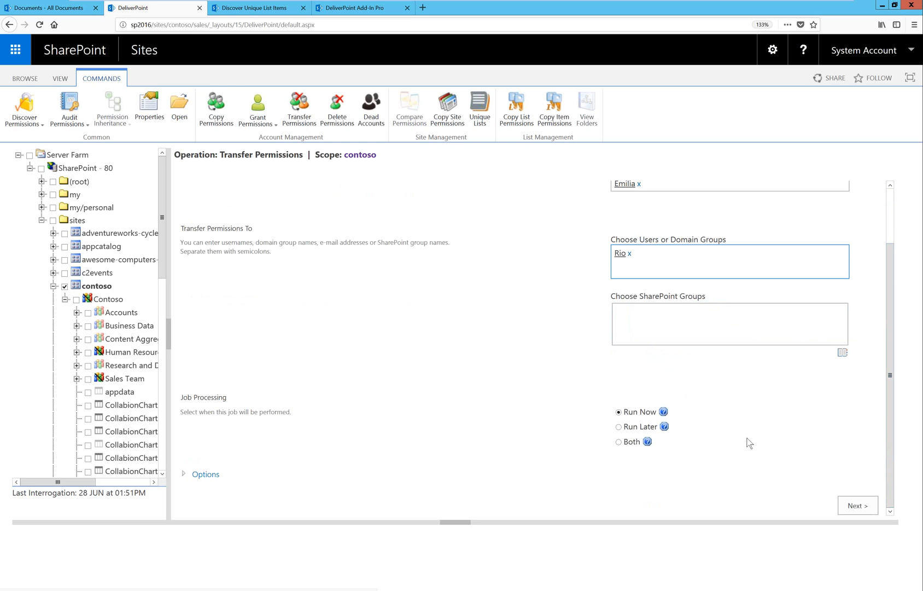
left_click(846, 505)
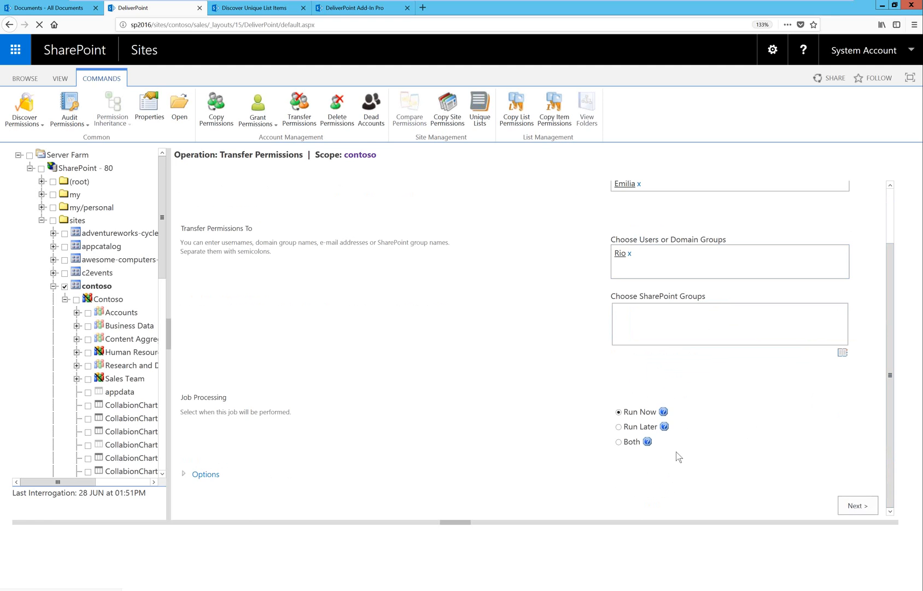
left_click(831, 344)
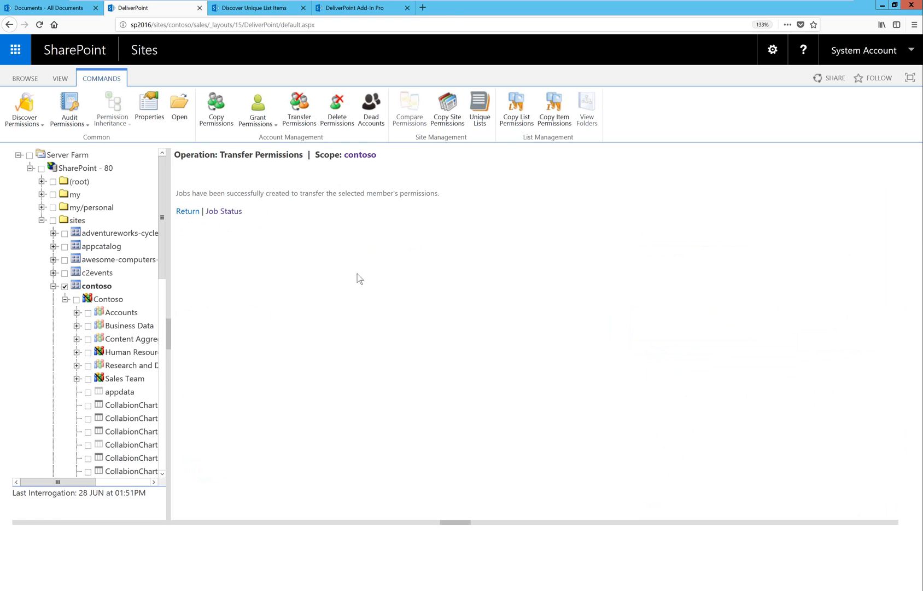
Open the job status list and review the actions and status in the details of the HR Webinar Grant Permissions job.
left_click(234, 212)
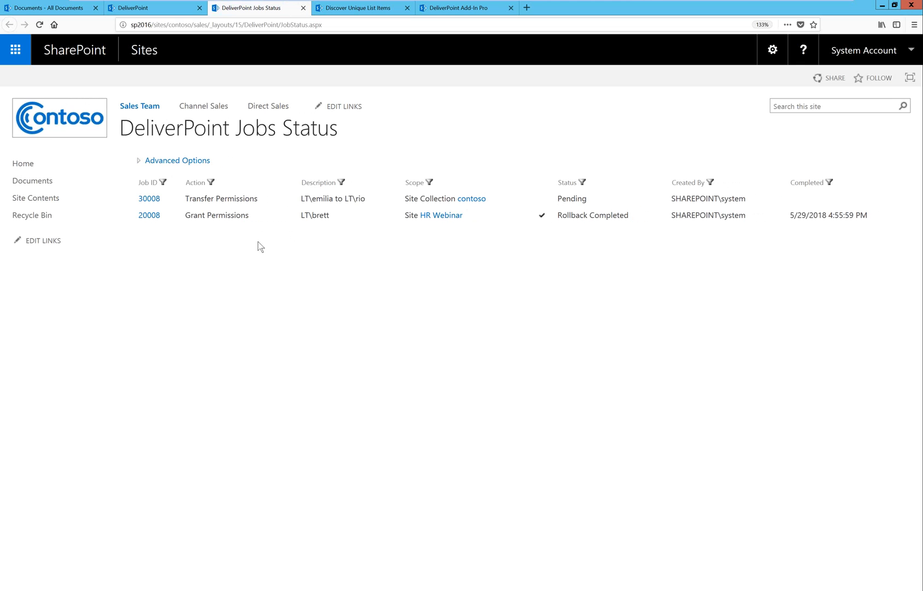
left_click(168, 215)
left_click(143, 236)
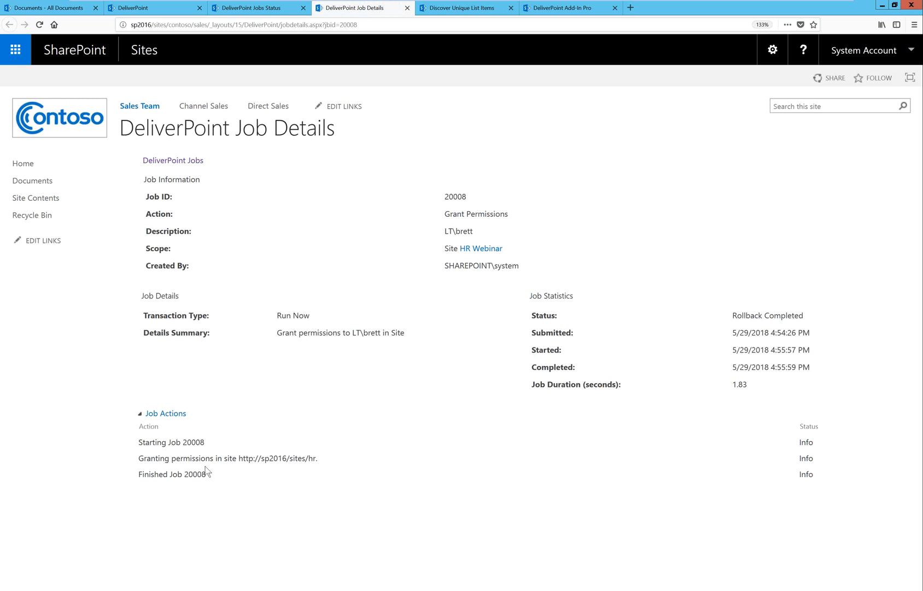
left_click_drag(138, 459, 320, 465)
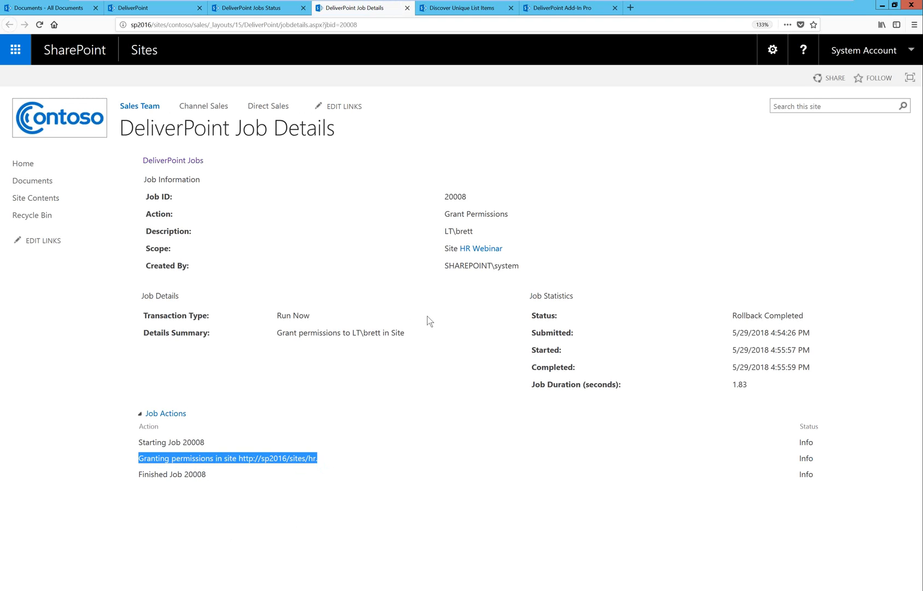
left_click_drag(809, 316, 702, 316)
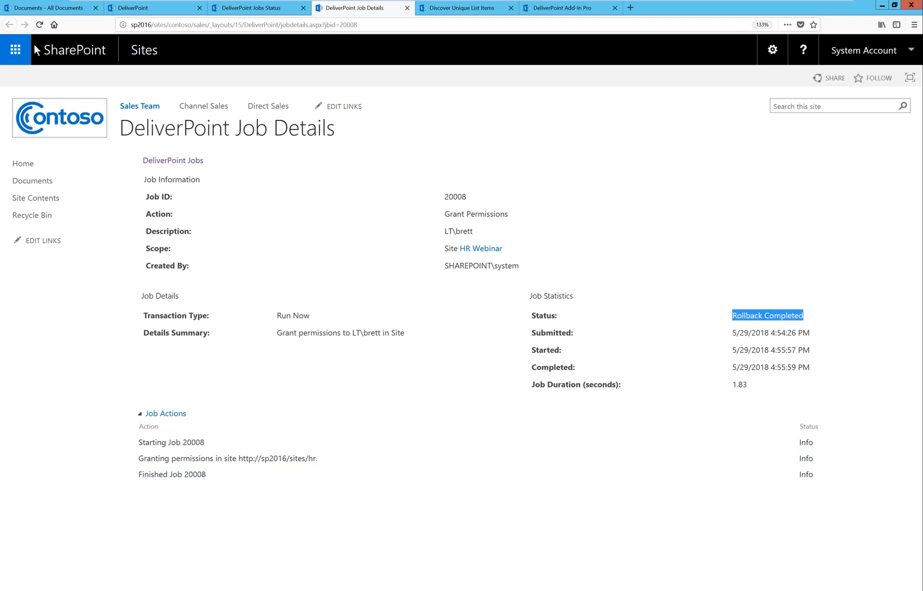
left_click(408, 8)
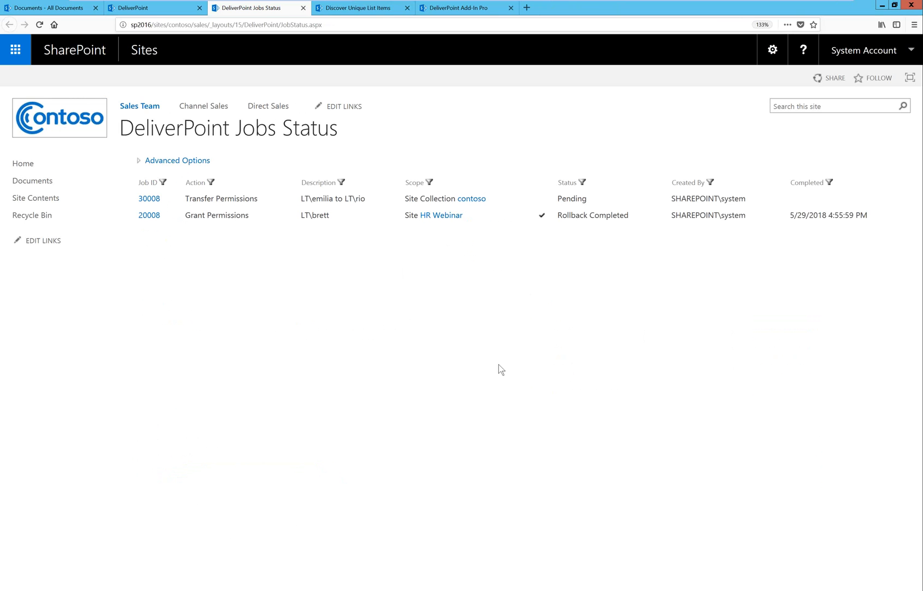
Examine the transfer job's available actions and the job list's advanced options, and return to the DeliverPoint page.
left_click(169, 202)
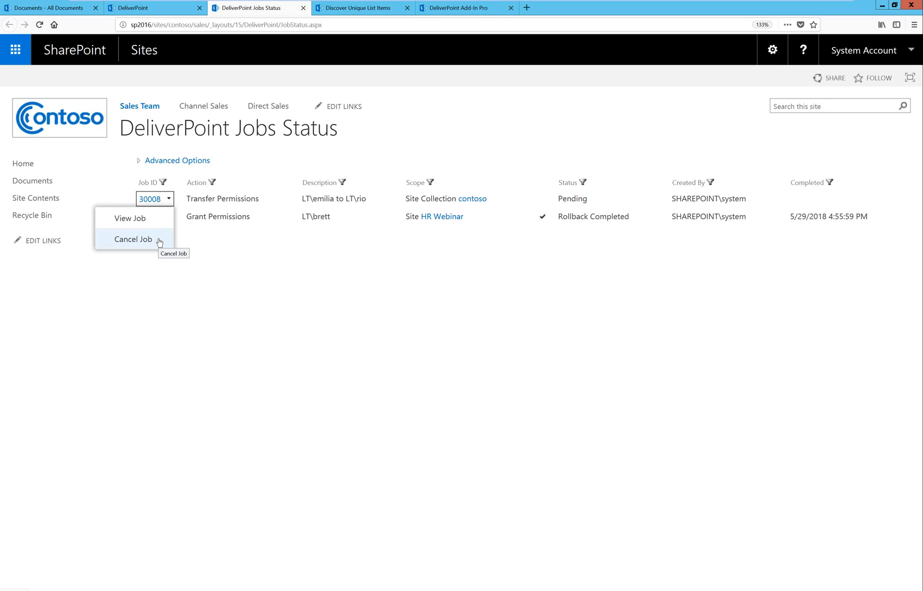
left_click(314, 281)
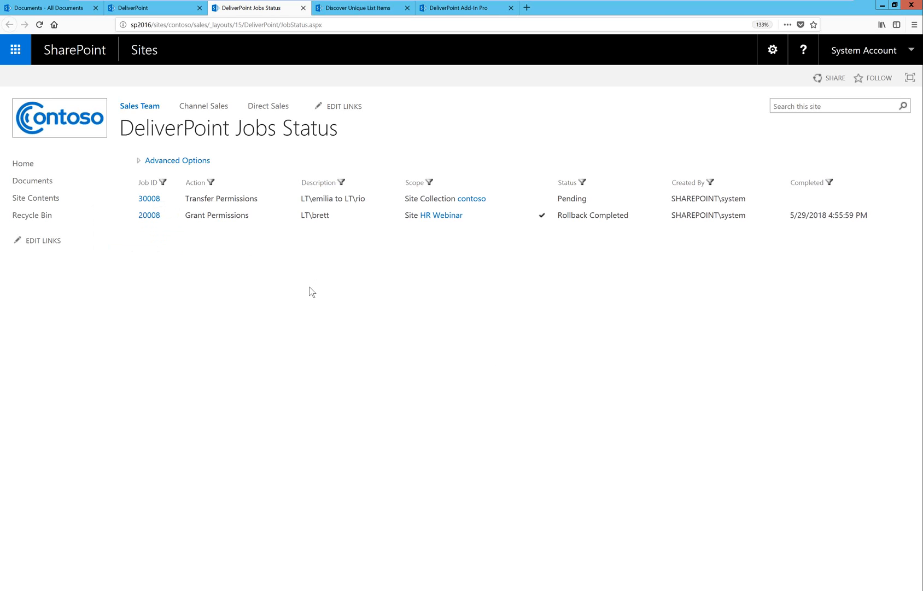
left_click(143, 160)
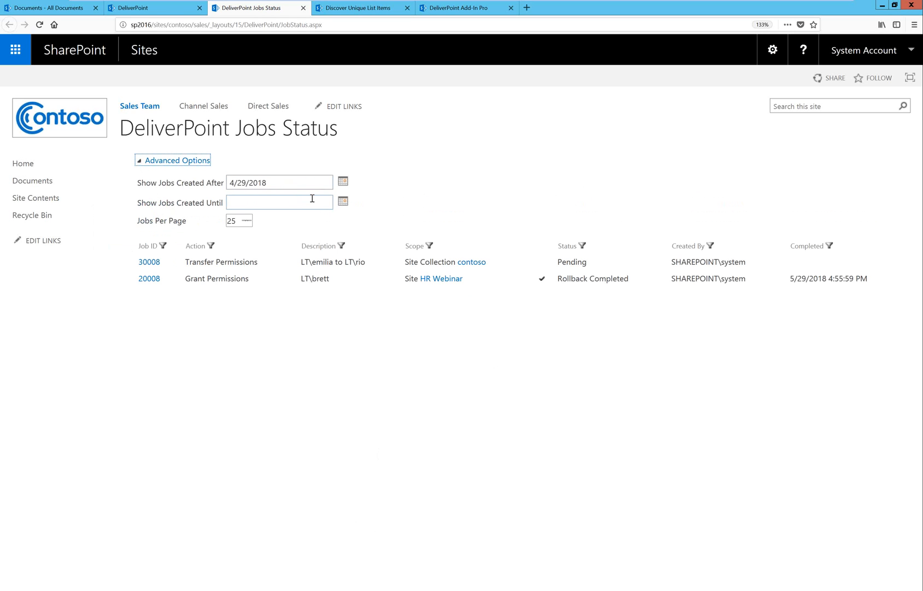
left_click(350, 358)
left_click(145, 8)
left_click(204, 303)
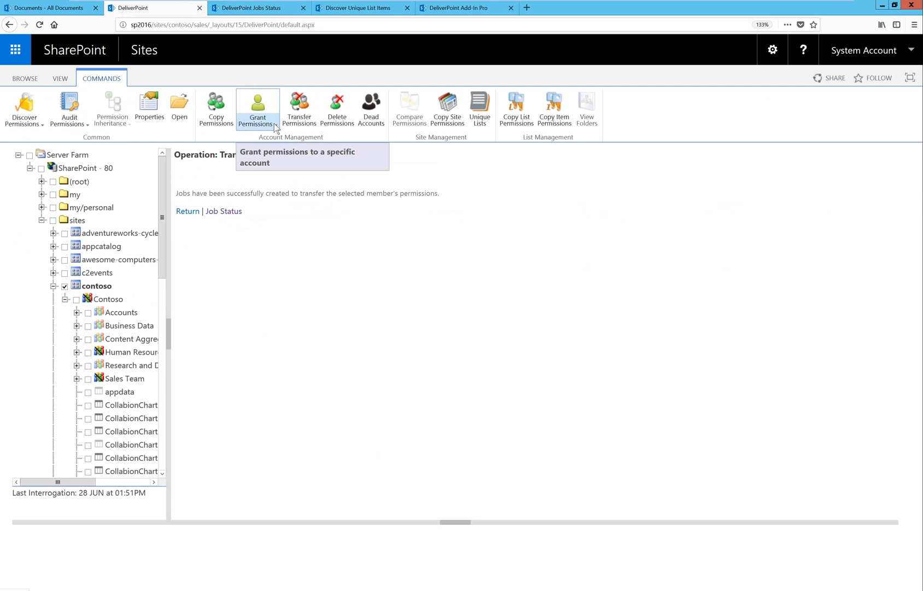
Open the Grant Permissions form for contoso and review its account, permission, group, job processing and grant duration settings.
left_click(263, 111)
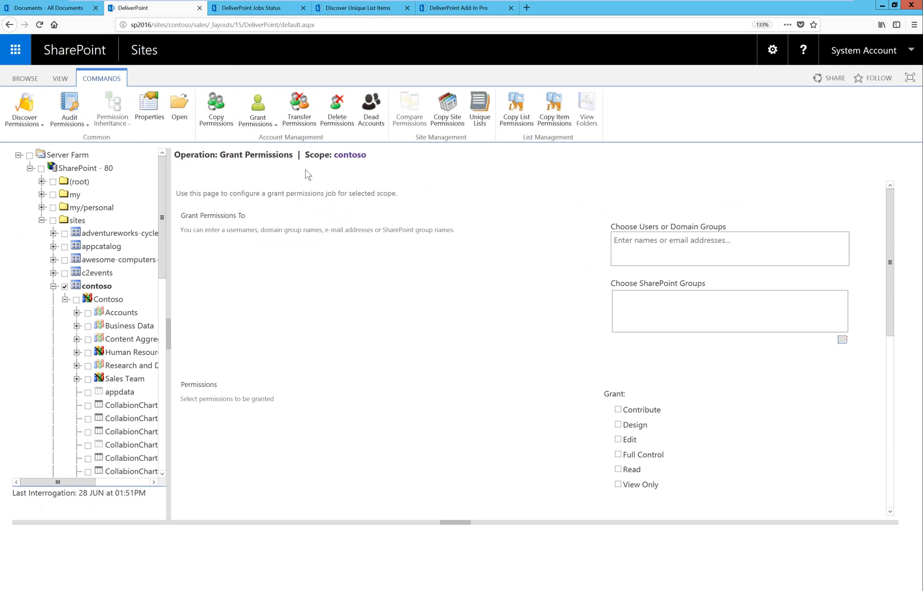
scroll(888, 273, "down", 2)
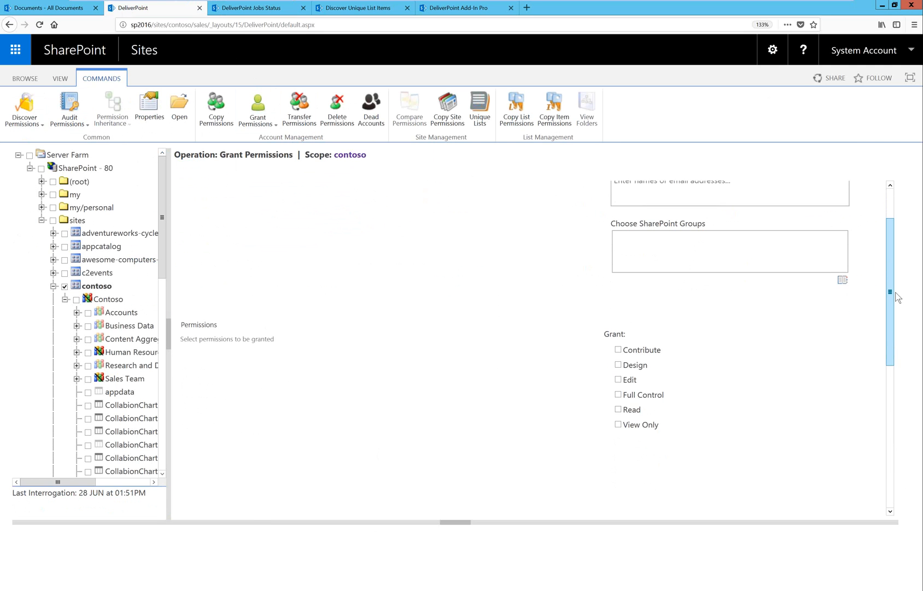
left_click_drag(889, 281, 889, 255)
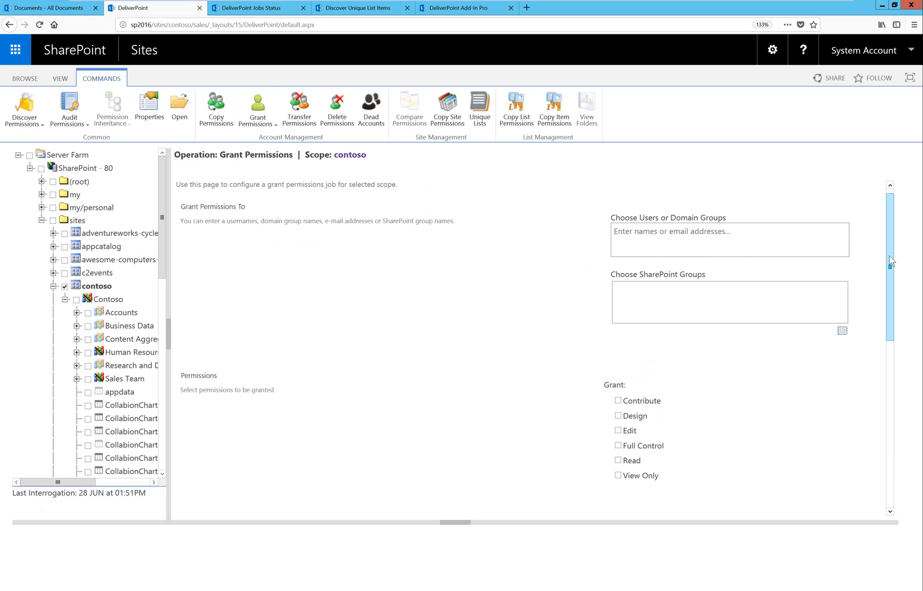
mouse_move(890, 263)
left_mouse_down()
mouse_move(887, 329)
mouse_move(891, 264)
left_mouse_up()
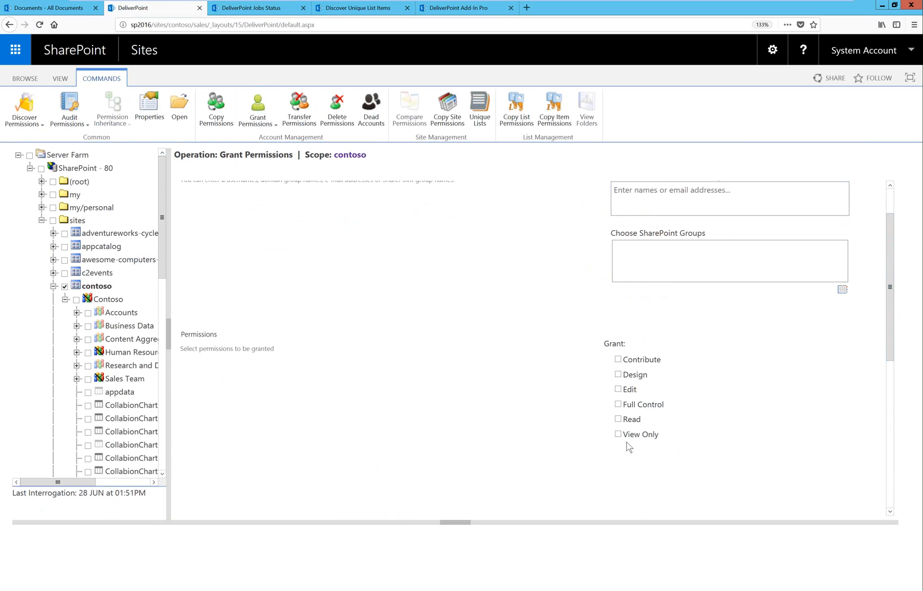
left_click(683, 197)
left_click_drag(891, 311, 890, 468)
left_click(748, 351)
left_click(650, 429)
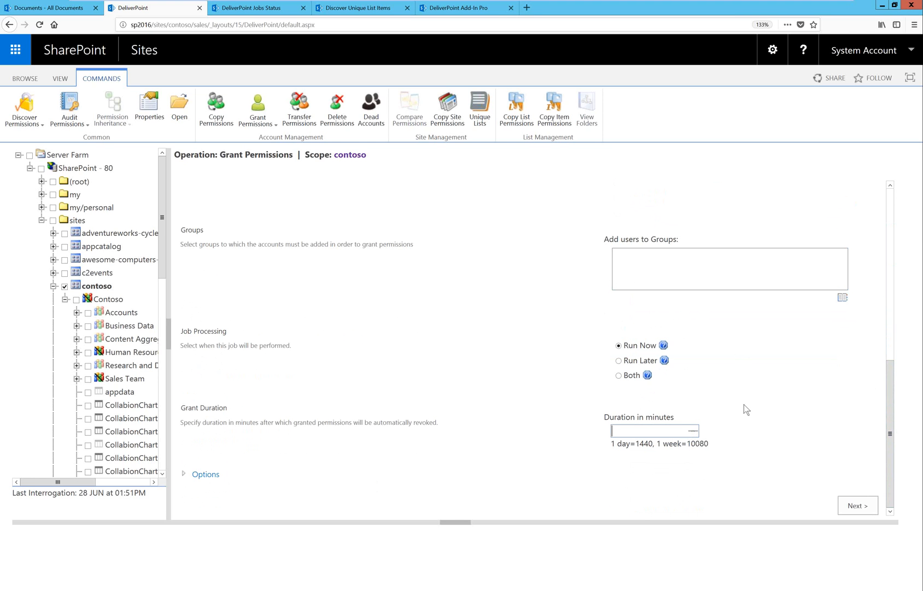
scroll(745, 409, "up", 3)
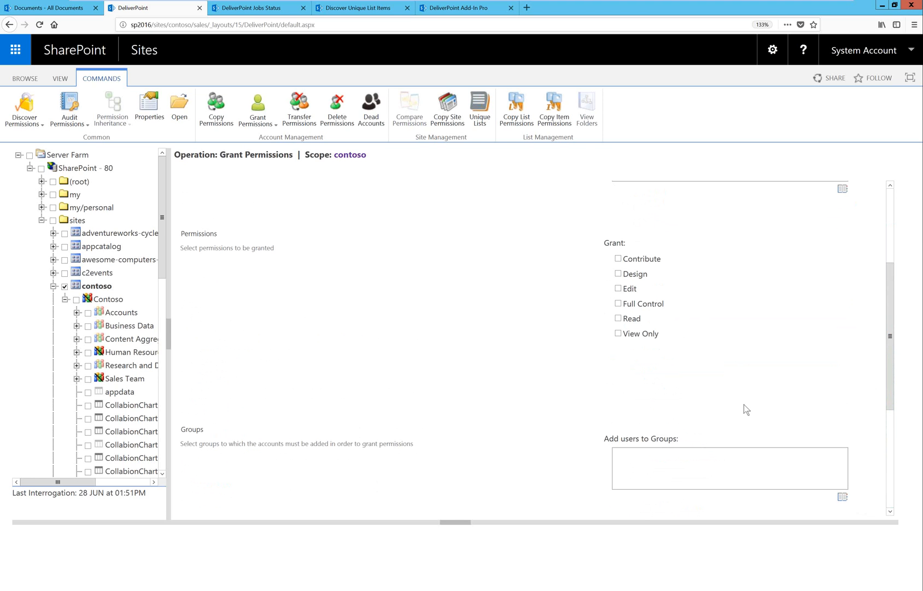
scroll(744, 404, "up", 3)
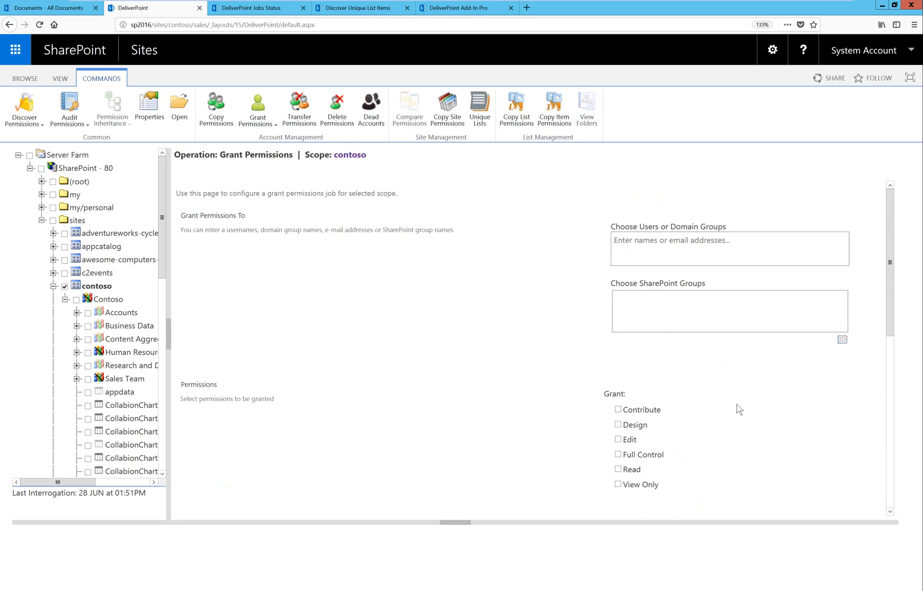
Open the Revoke Permissions form for contoso and review its account fields and permission choices.
left_click(263, 125)
left_click(289, 152)
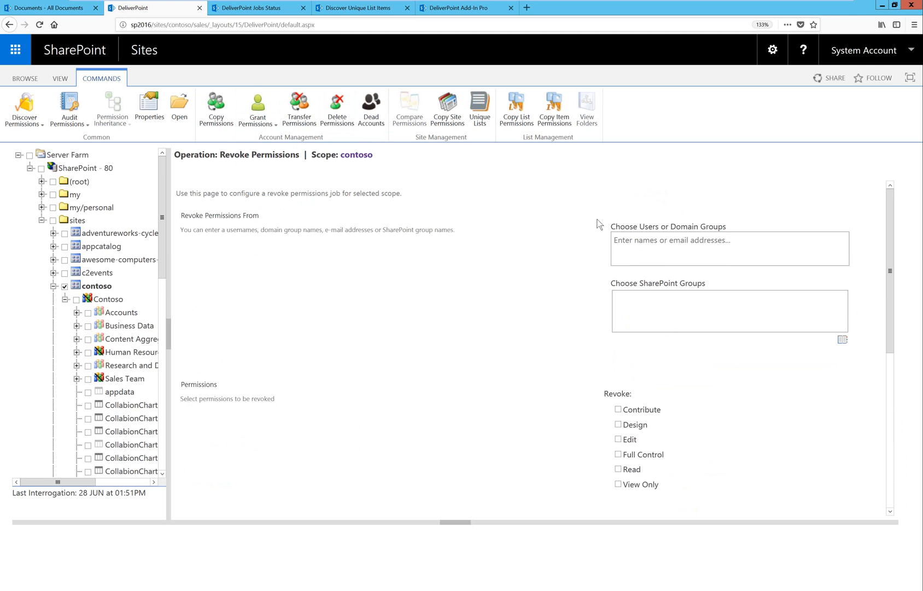
left_click(626, 440)
left_click(332, 121)
Change the selection from contoso to the Sales Team site and start a Copy Site Permissions operation.
left_click(65, 286)
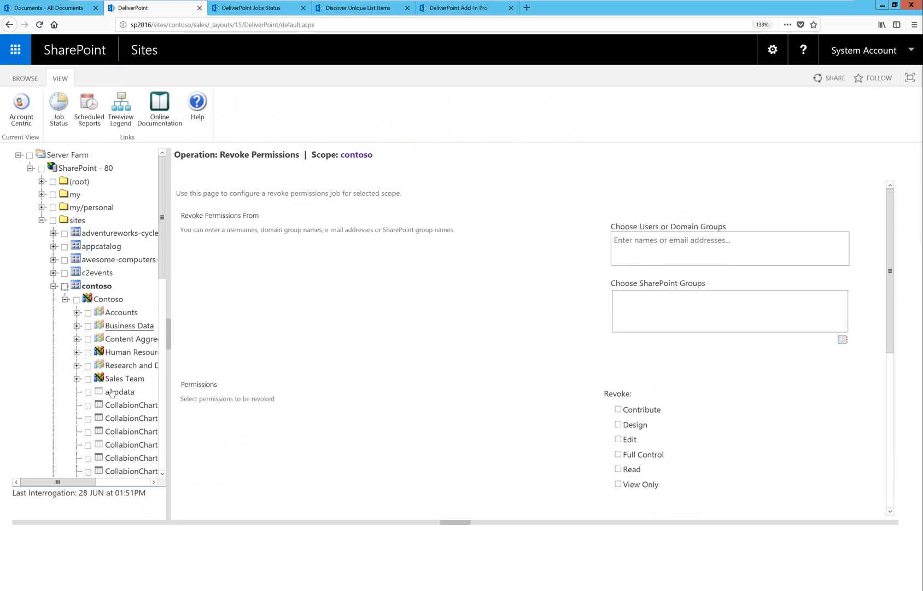
left_click(88, 379)
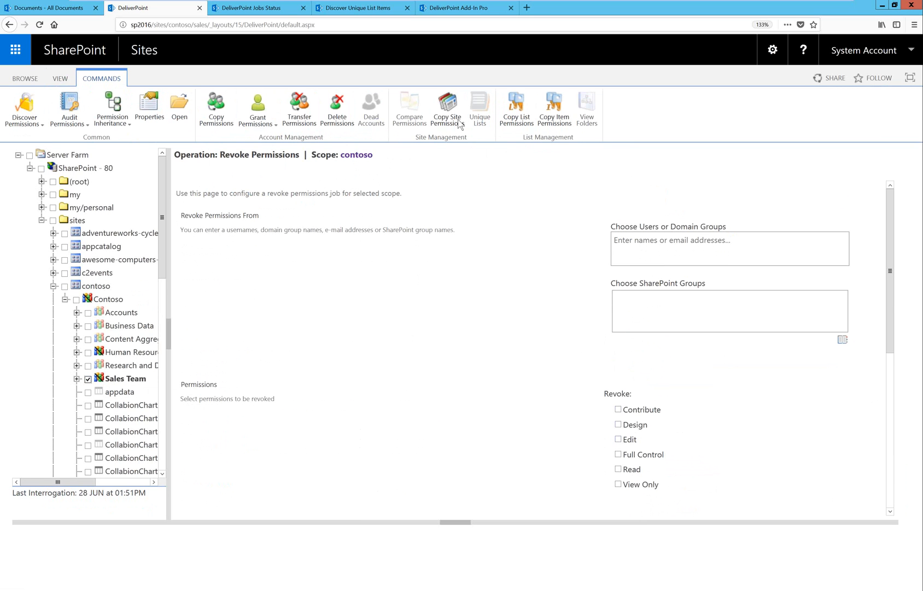
left_click(447, 105)
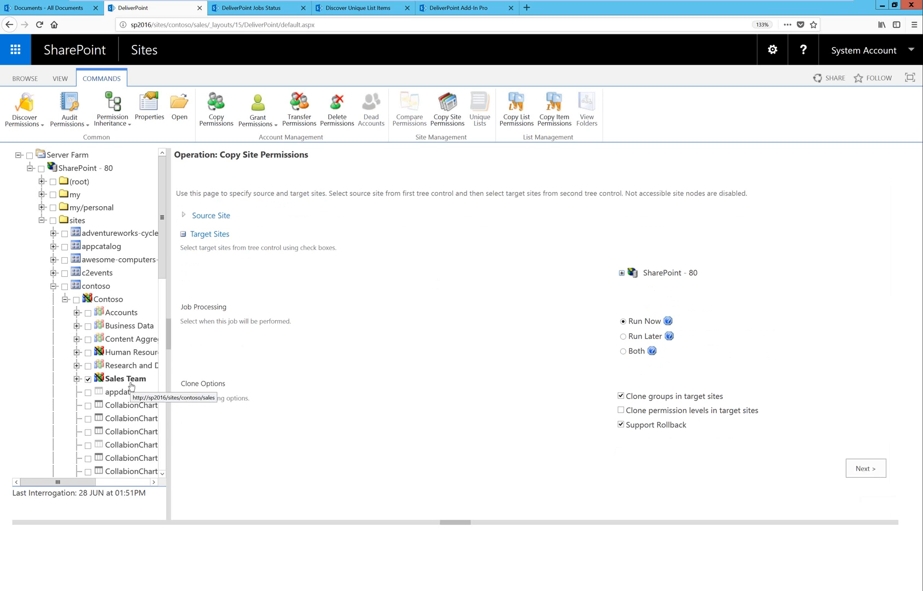
Expand SharePoint - 80, the contoso site collection and Contoso in the target sites, and select Human Resources as the target.
left_click(622, 272)
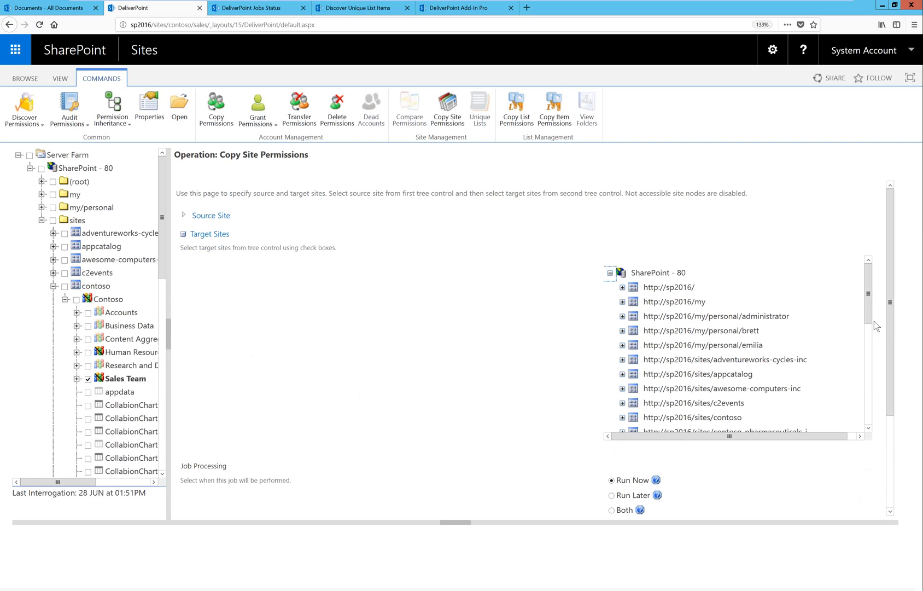
scroll(627, 327, "down", 3)
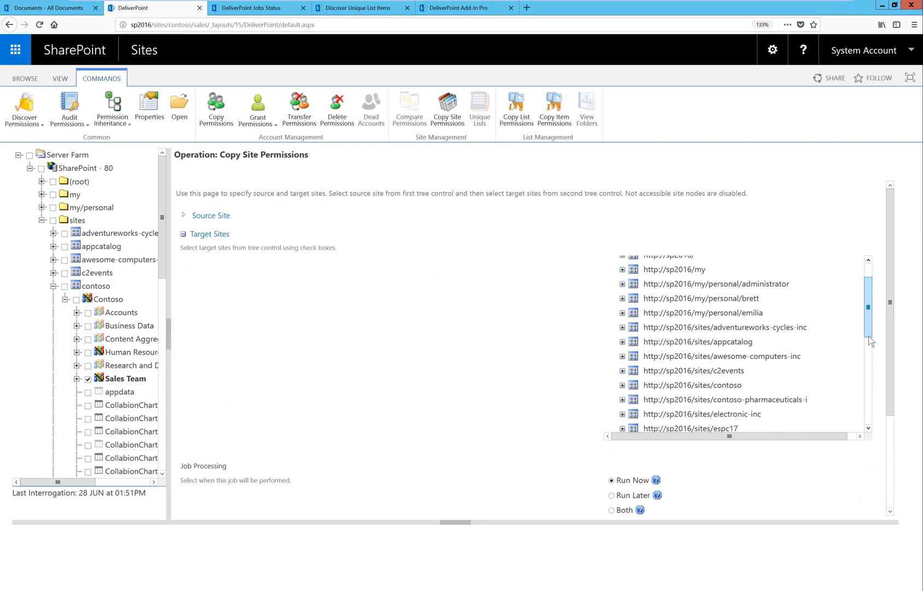
left_click(622, 324)
left_click(635, 353)
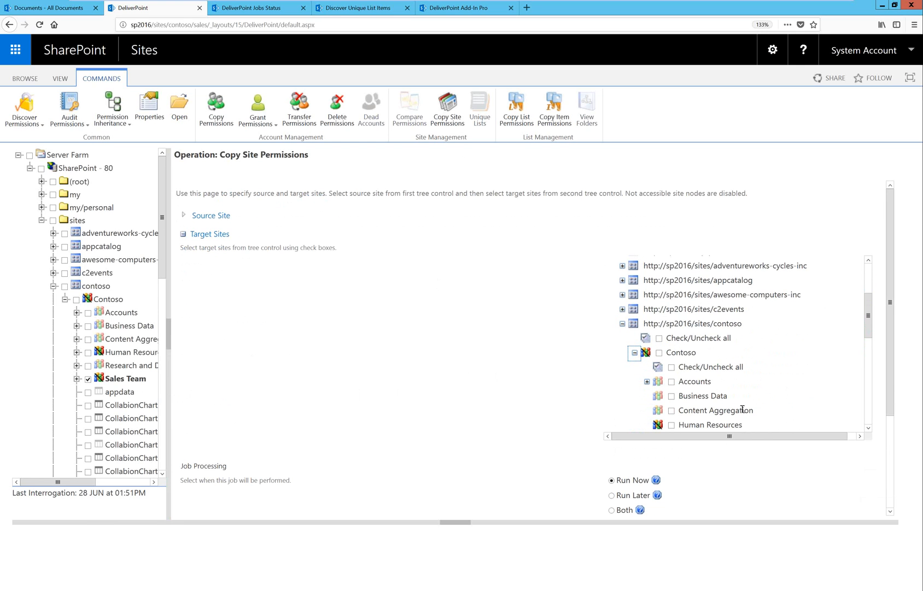
left_click(677, 425)
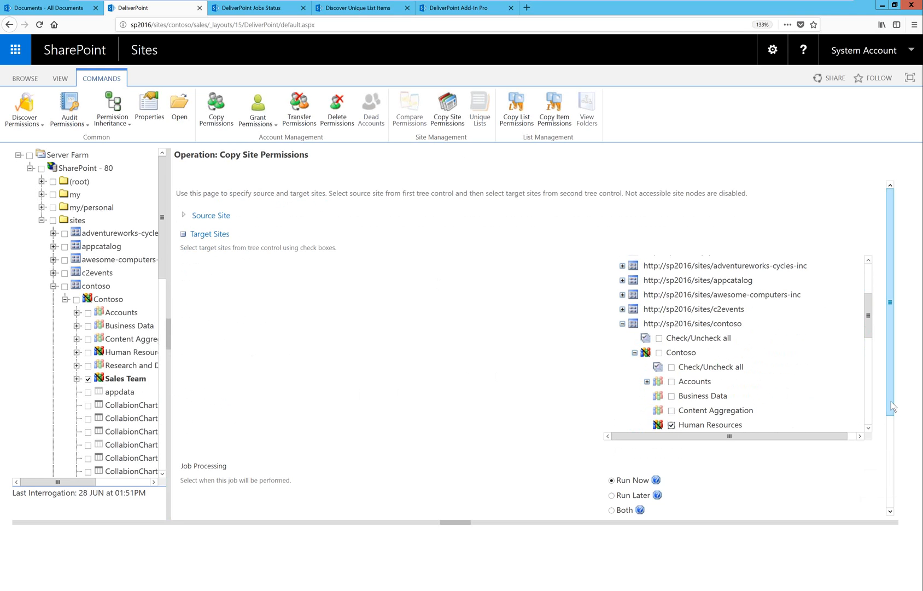
Enable cloning of permission levels in the target sites for the site permission copy.
scroll(888, 420, "down", 3)
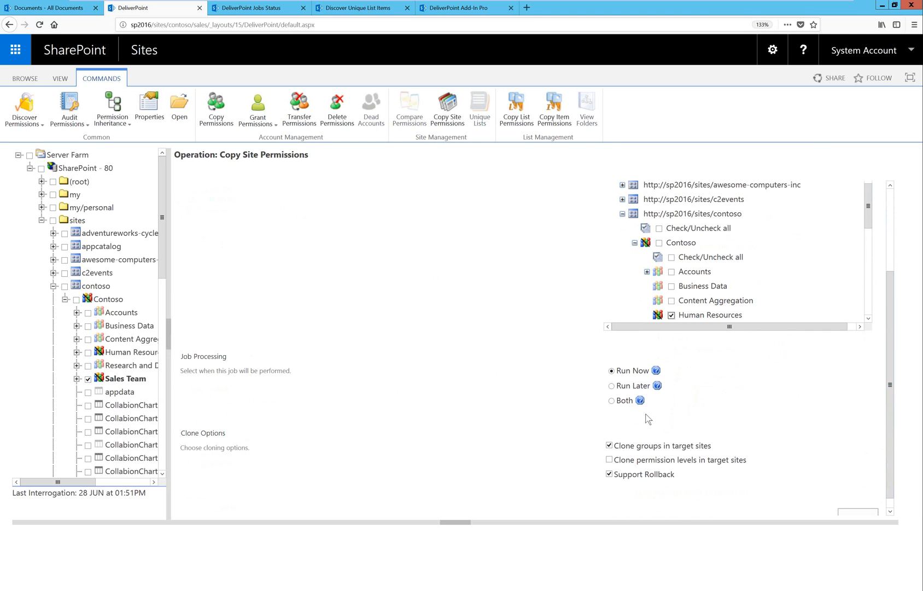
scroll(887, 449, "down", 1)
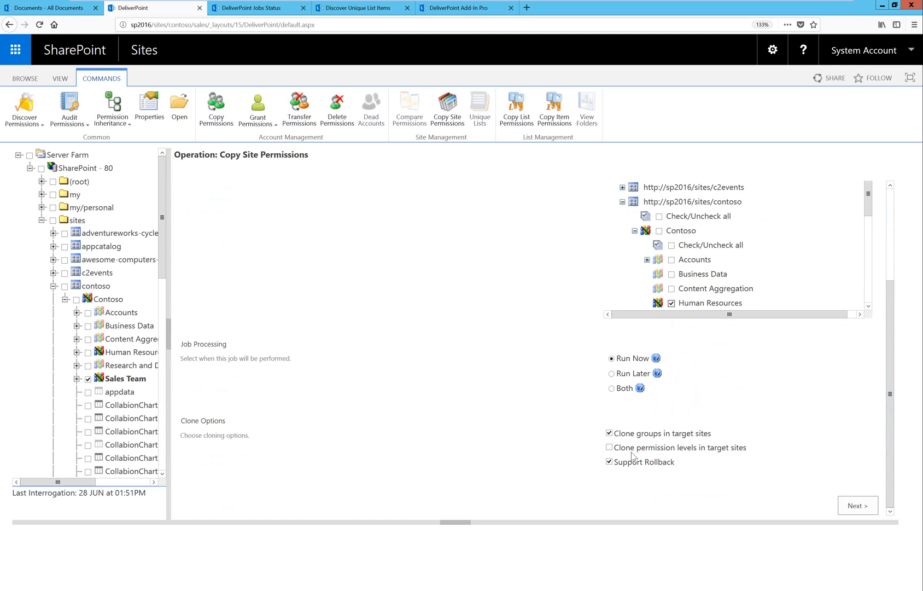
left_click(609, 446)
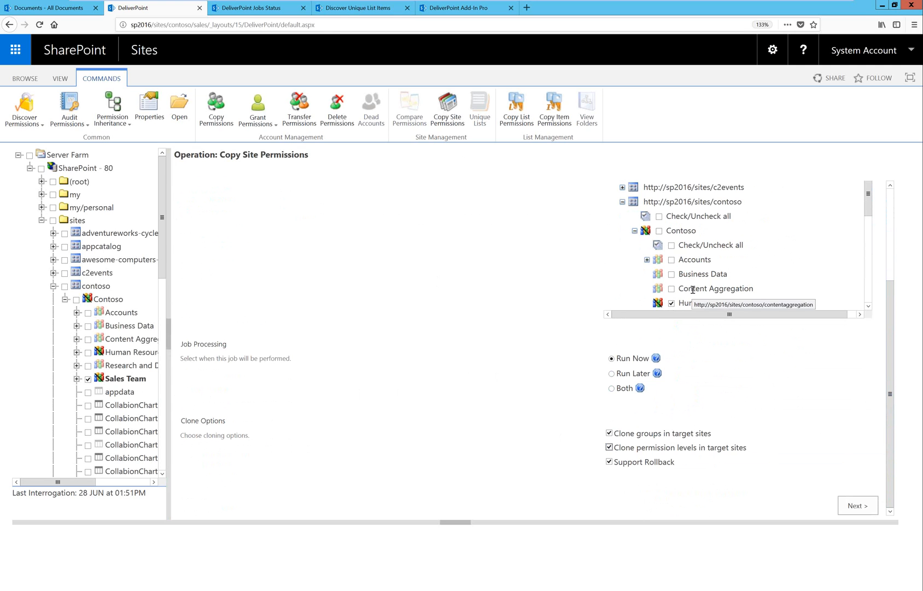
Disable cloning of groups and permission levels, and submit the job copying the Sales Team site permissions to Human Resources.
left_click(610, 448)
left_click(610, 433)
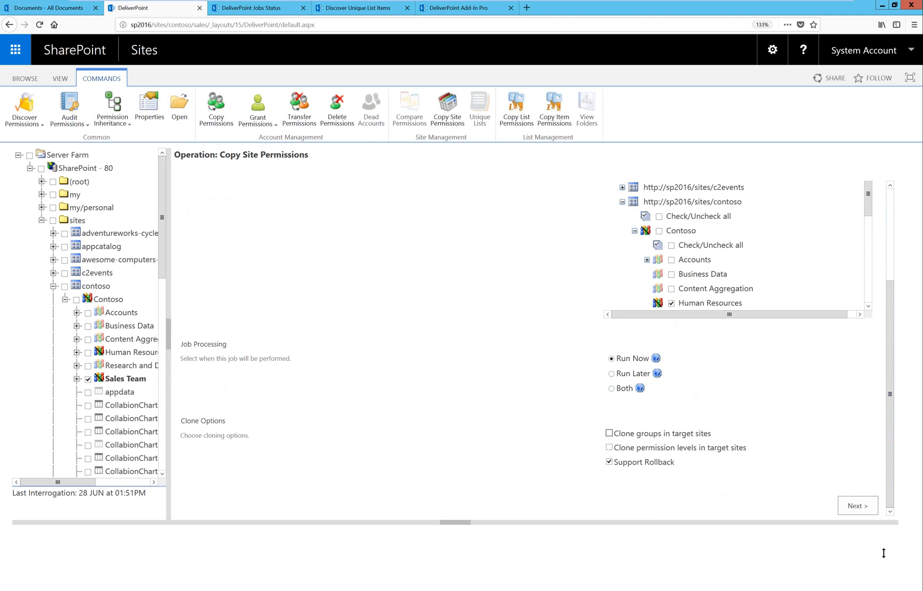
left_click(844, 506)
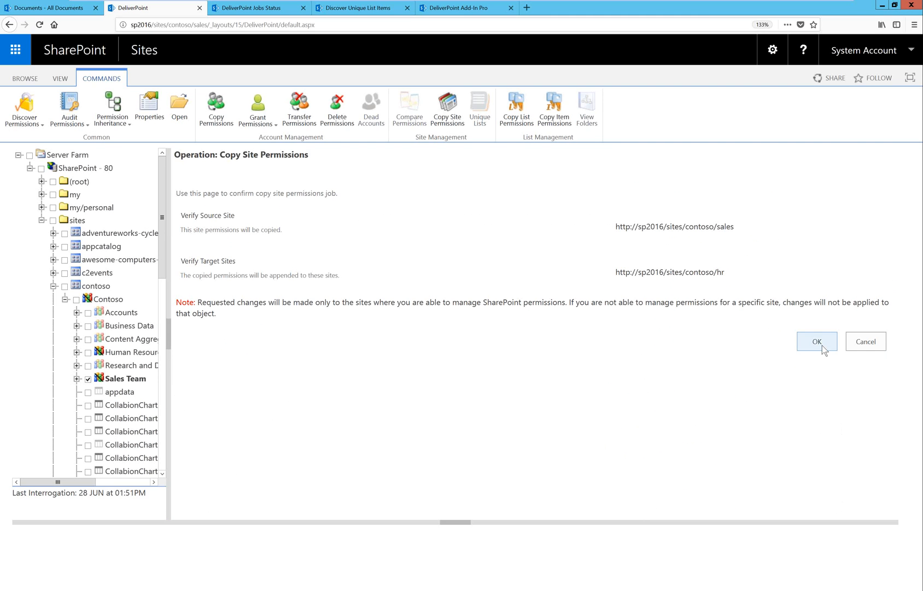
left_click(822, 343)
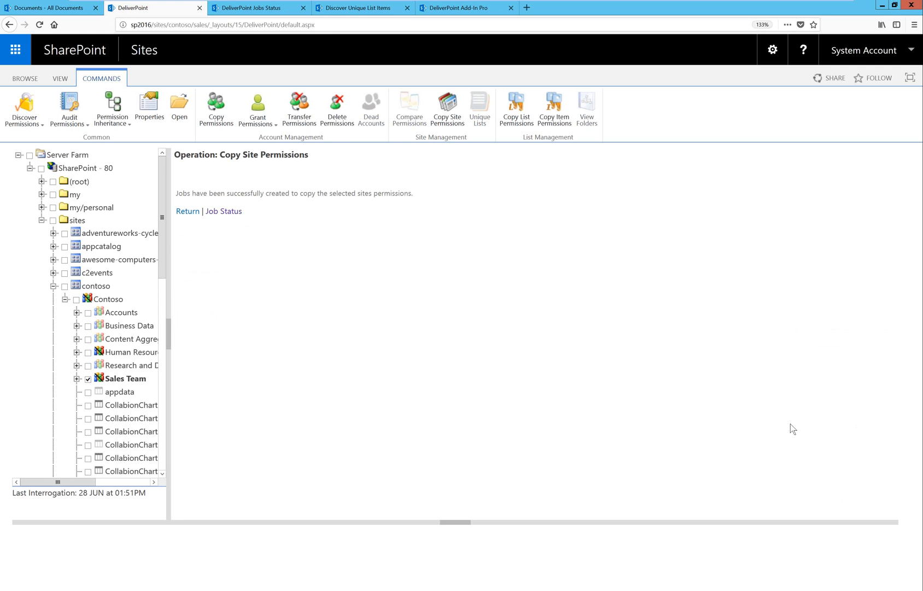
Check the status of the DeliverPoint jobs and examine the details and logged actions of Transfer Permissions job 30008.
left_click(234, 213)
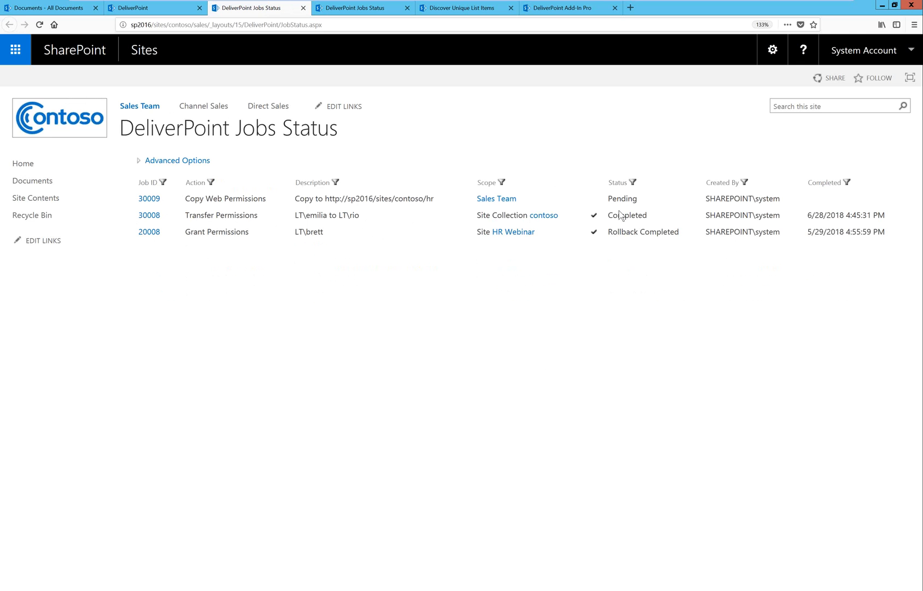
left_click(169, 215)
left_click(160, 242)
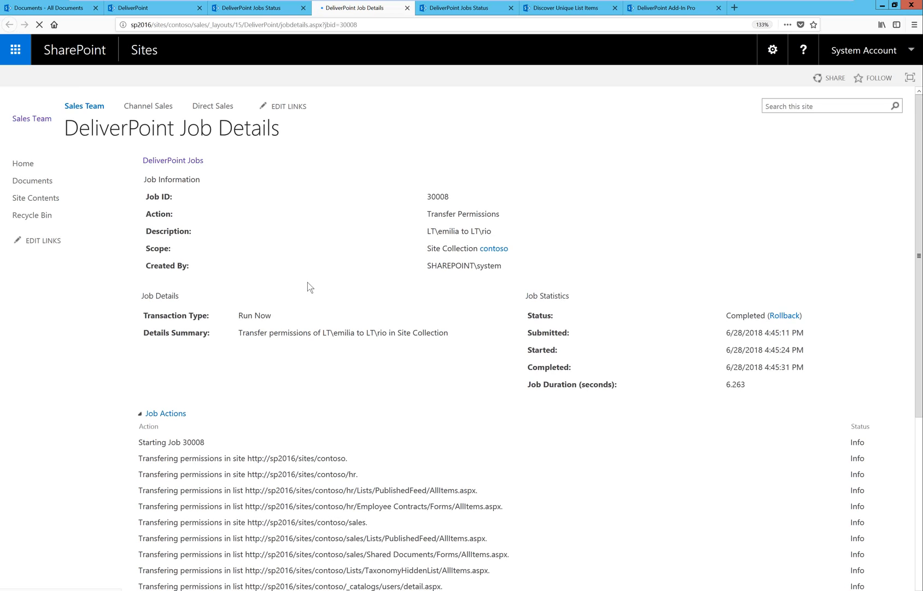
scroll(300, 367, "down", 6)
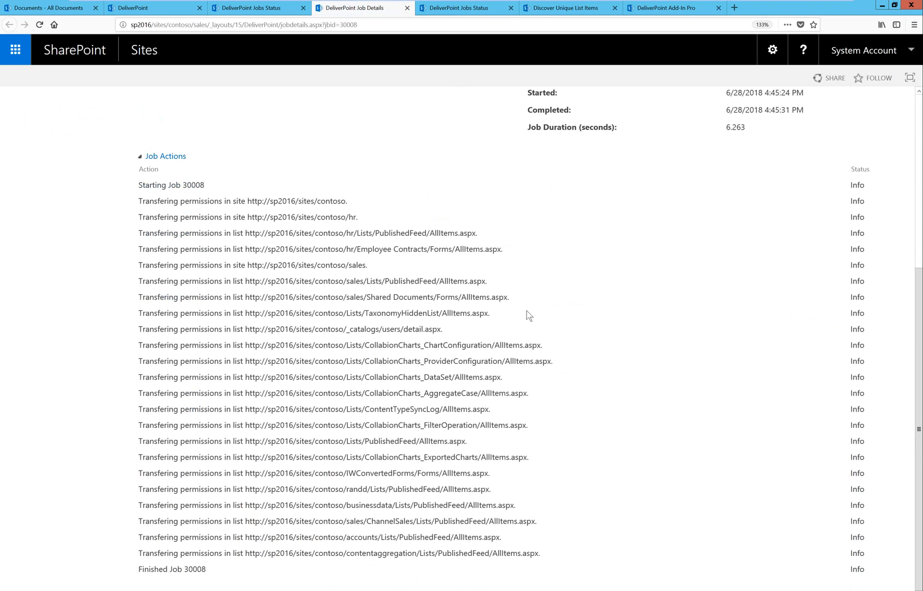
scroll(641, 390, "up", 5)
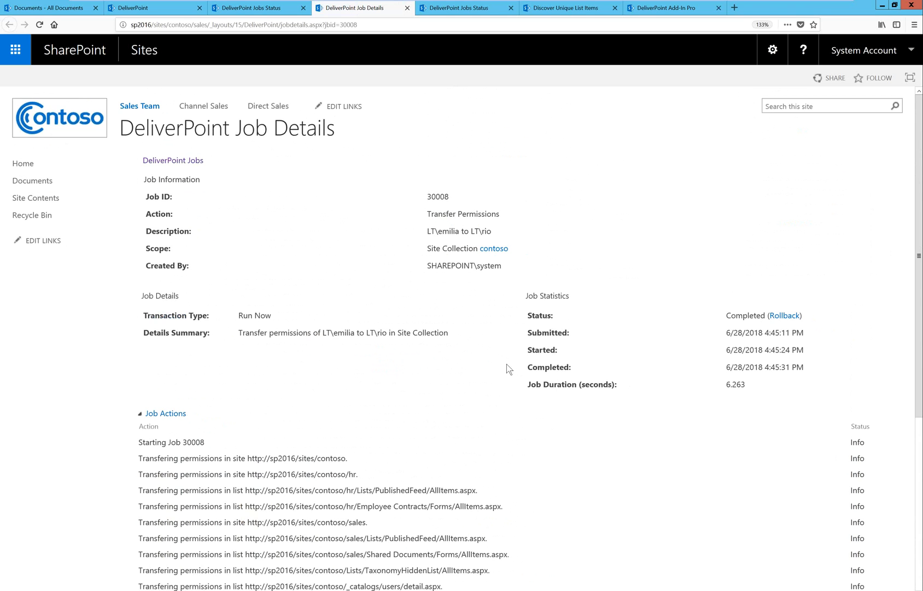
Return to the DeliverPoint site tree and clear the Sales Team site selection.
left_click(176, 8)
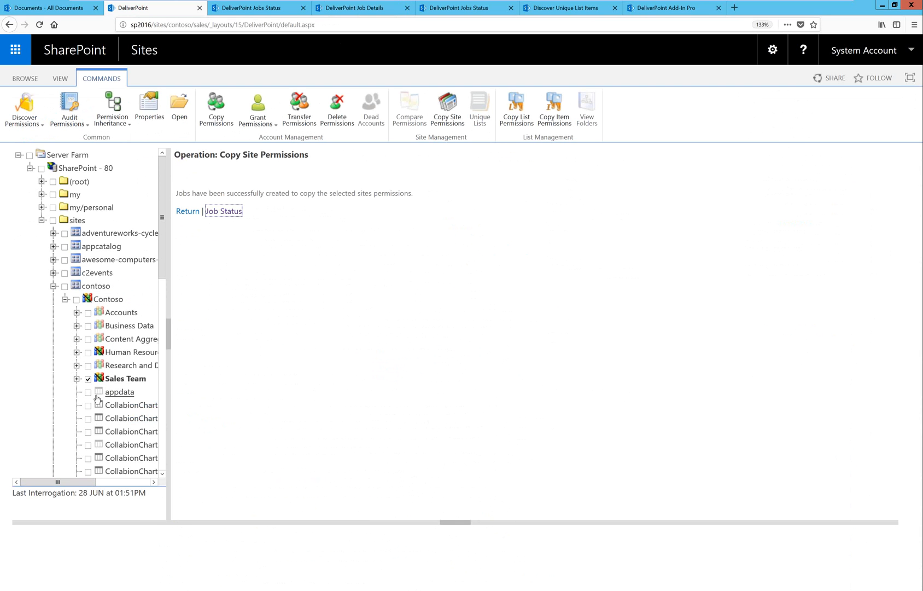
left_click(88, 353)
left_click(88, 379)
left_click(87, 352)
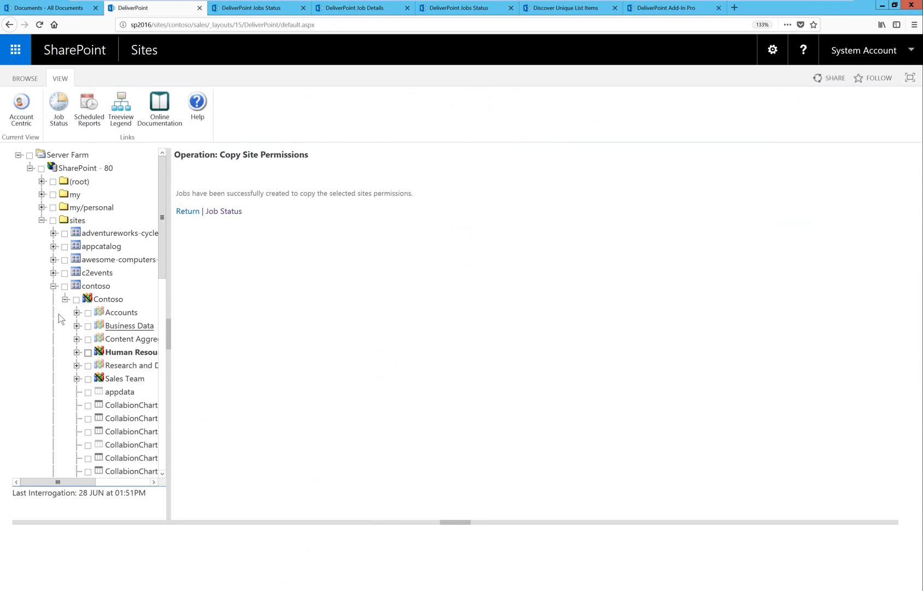
left_click(65, 286)
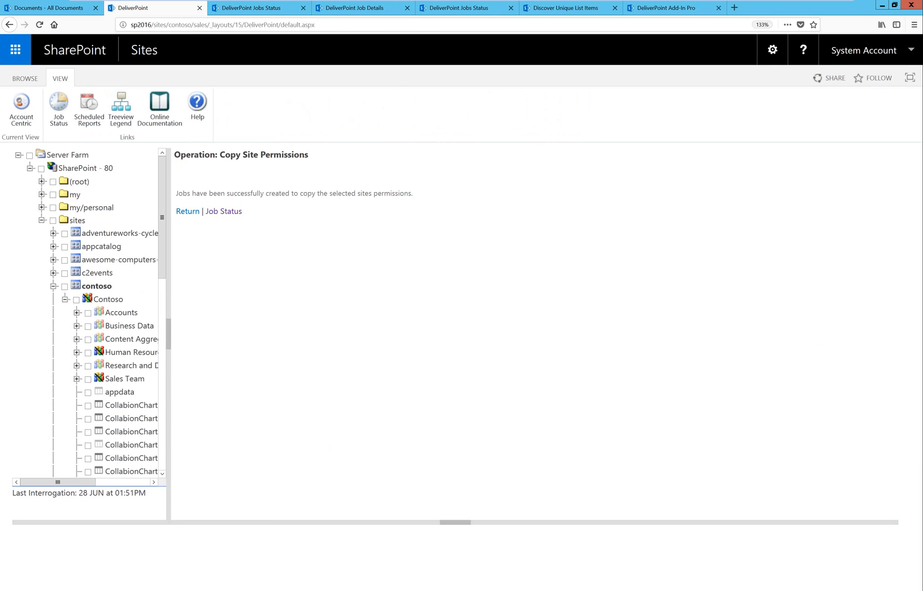
left_click(217, 567)
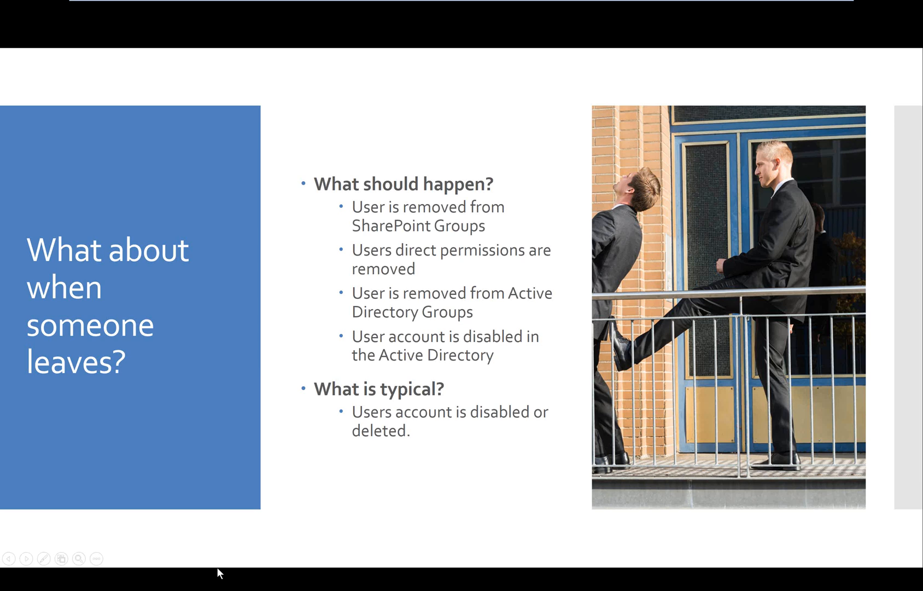
left_click(371, 415)
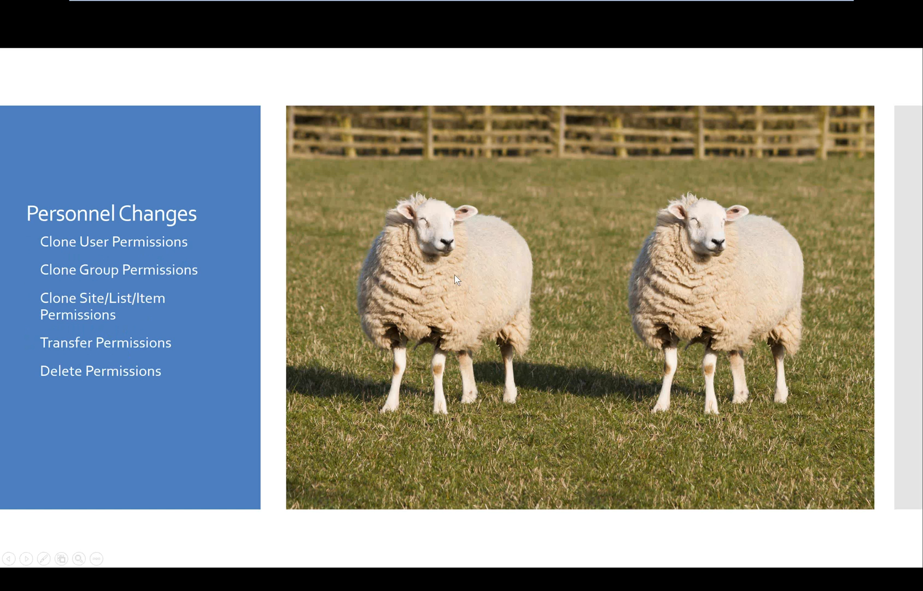
left_click(491, 306)
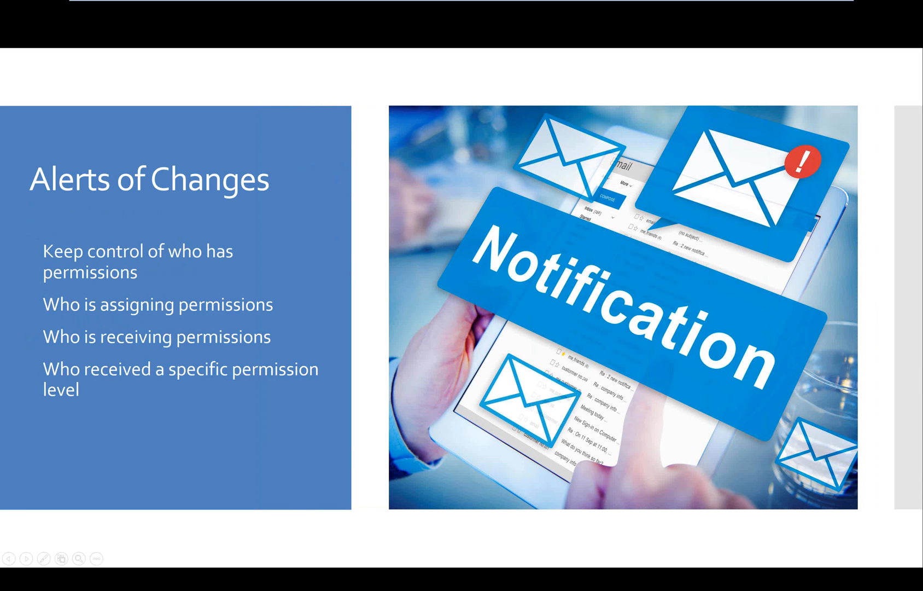
key("alt+Tab")
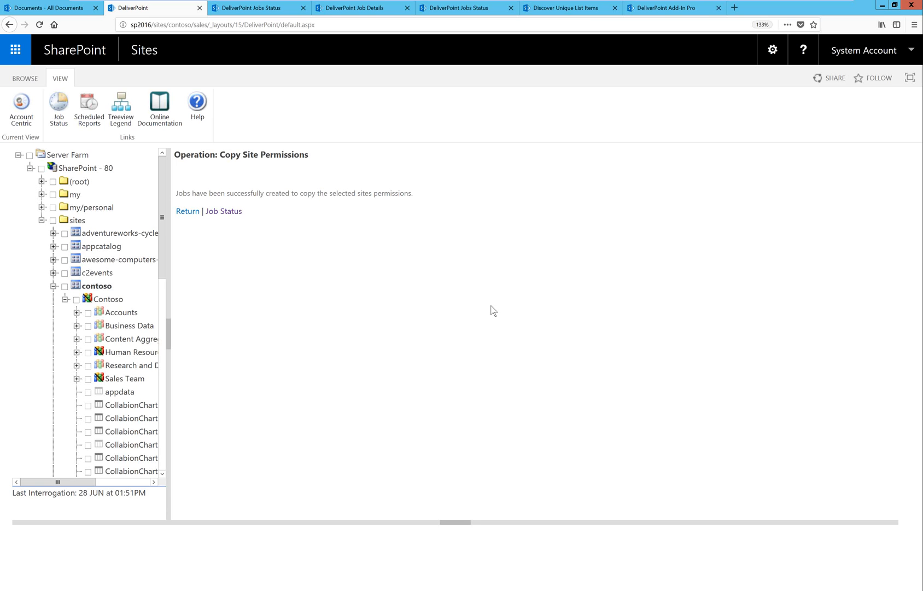
Switch to the Account Centric view and back to Farm Centric, and select the contoso site collection under SharePoint - 80 sites.
left_click(26, 109)
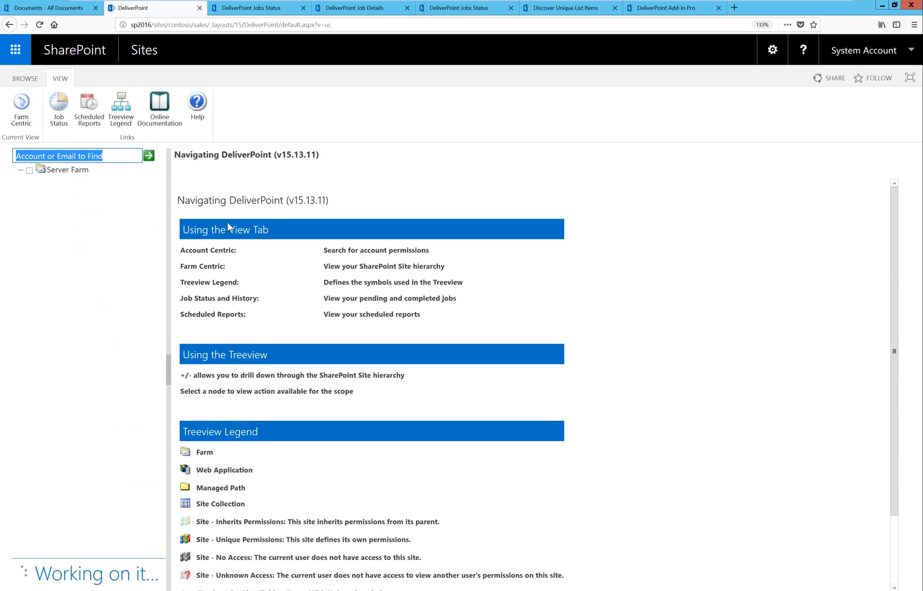
left_click(17, 118)
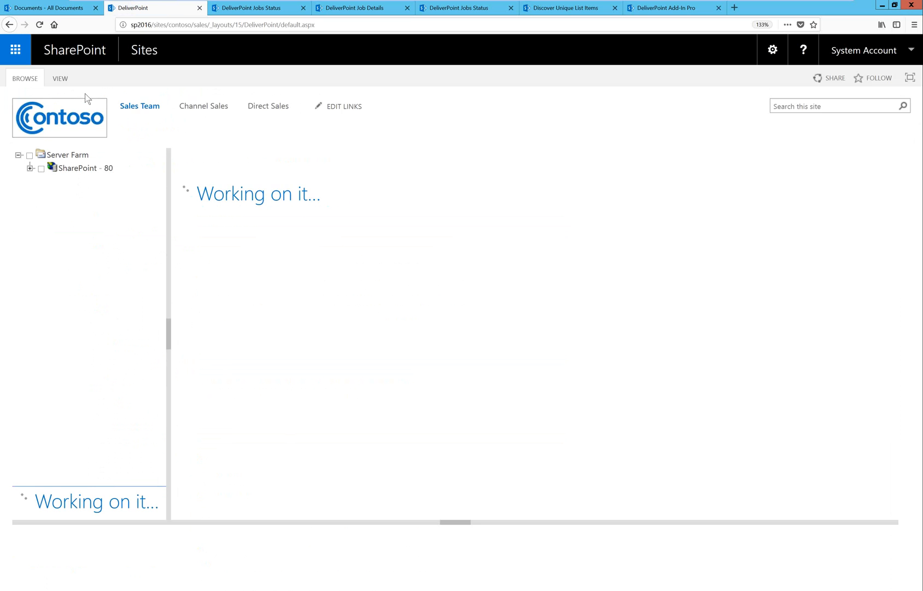
left_click(30, 168)
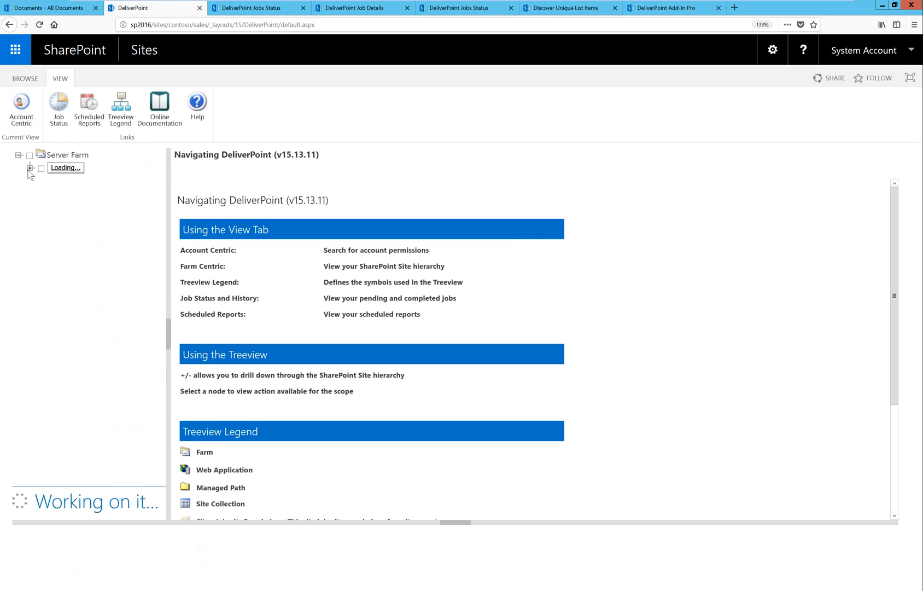
left_click(42, 220)
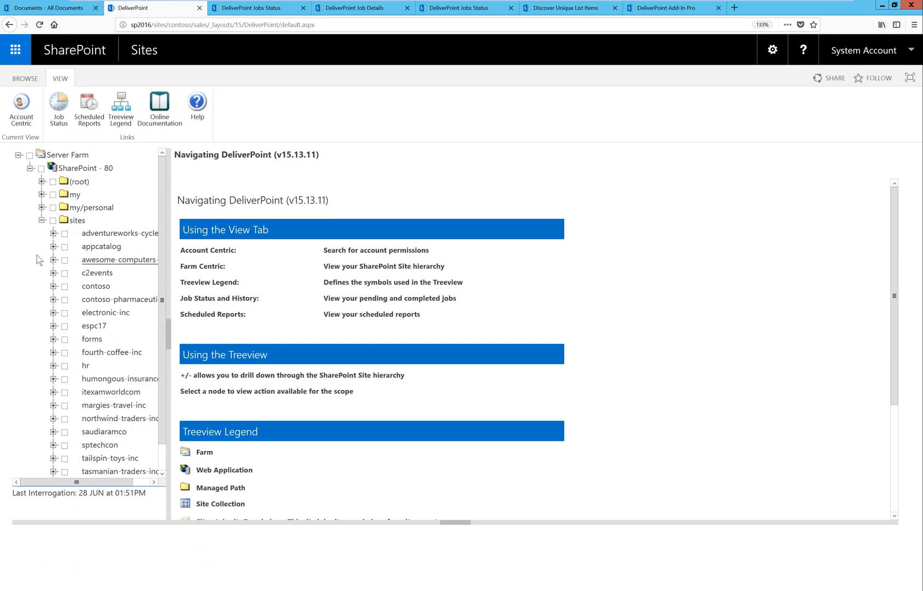
left_click(65, 287)
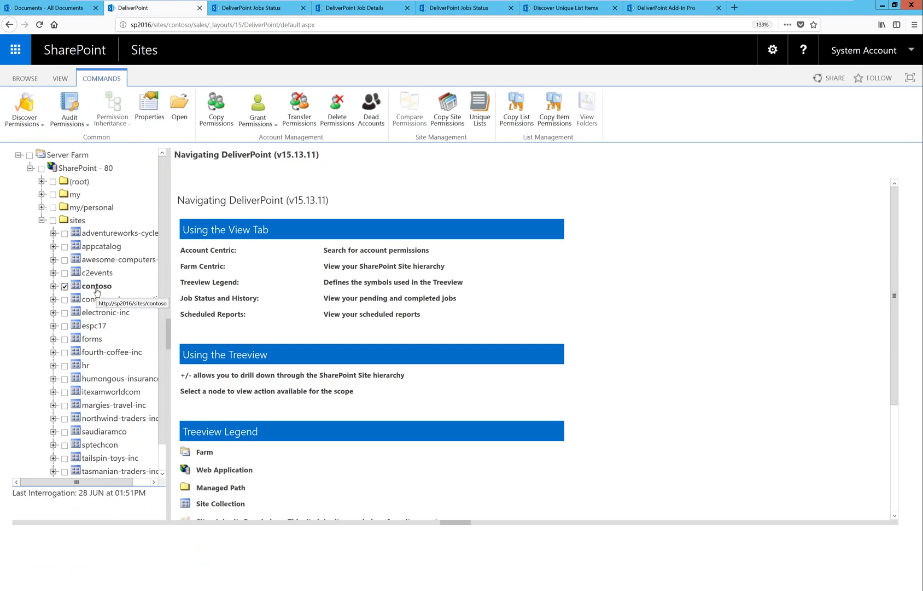
Audit permissions for contoso and review the permission changes, inheritance changes and group member changes.
left_click(76, 108)
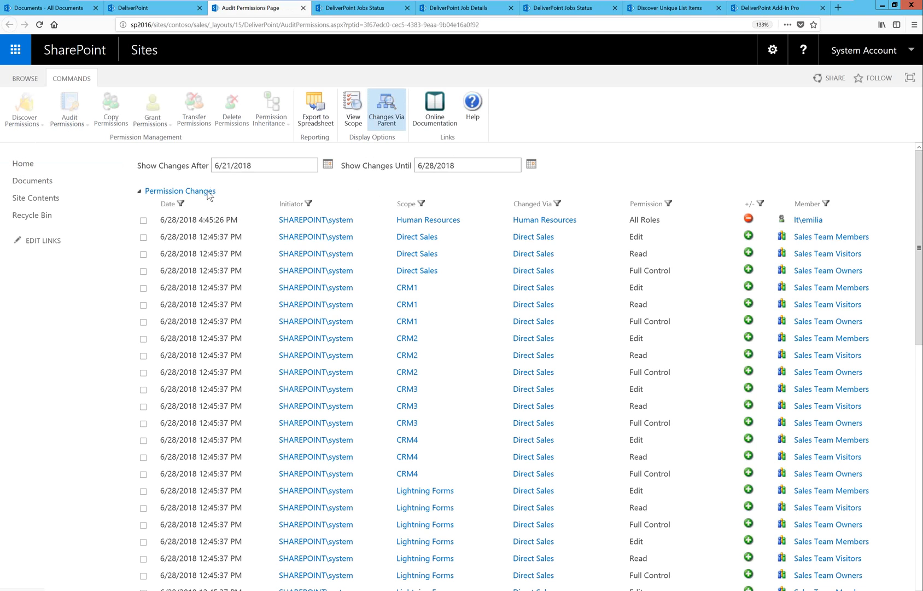
left_click(141, 192)
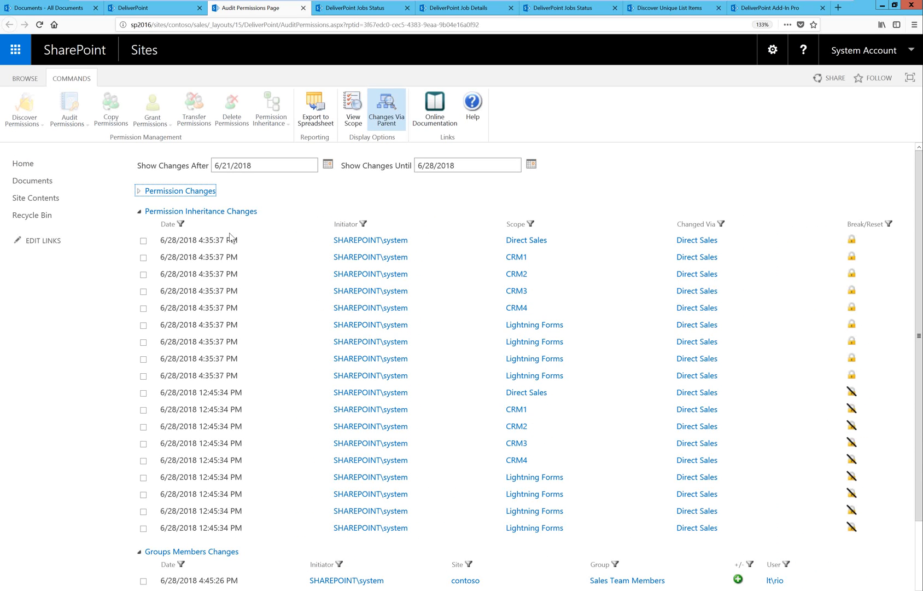
left_click(140, 214)
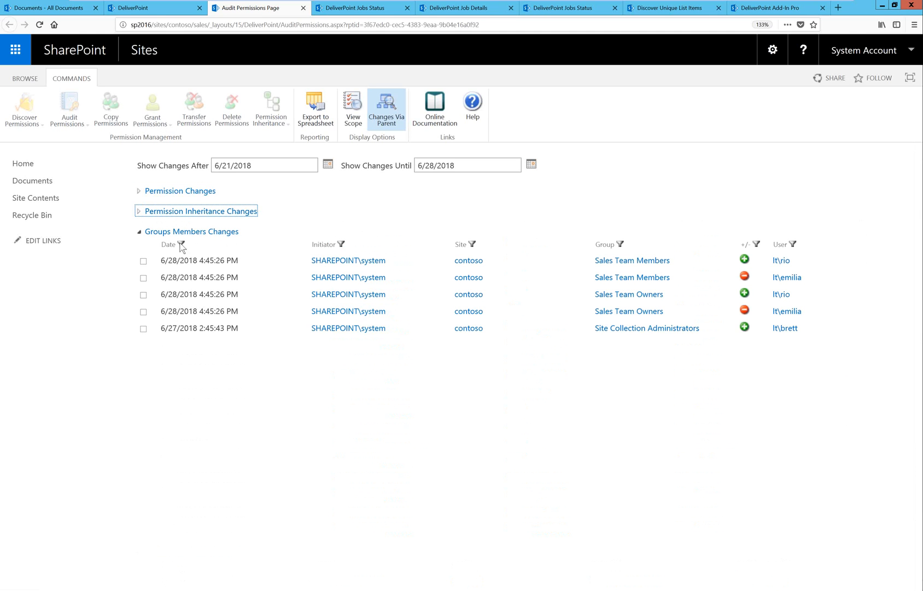
left_click(139, 212)
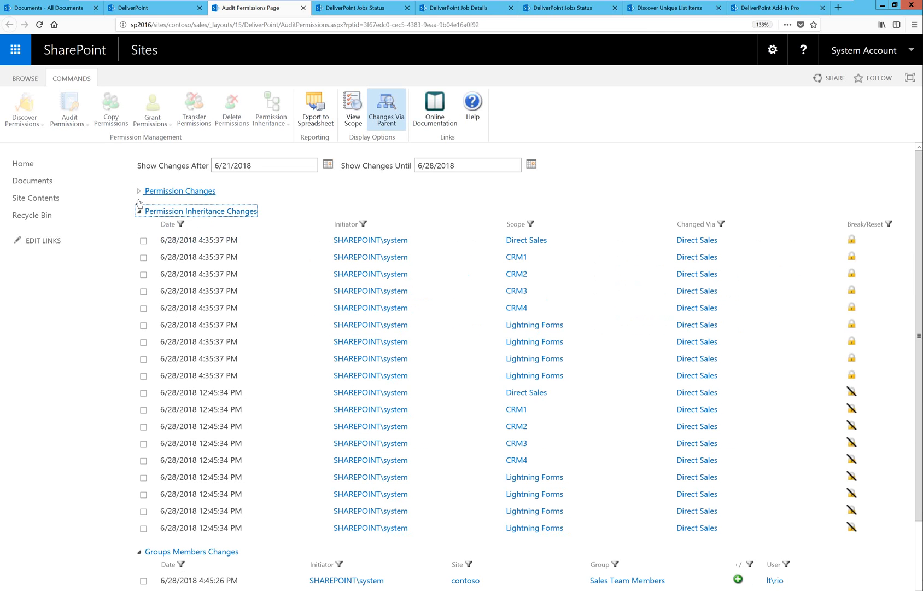
left_click(139, 191)
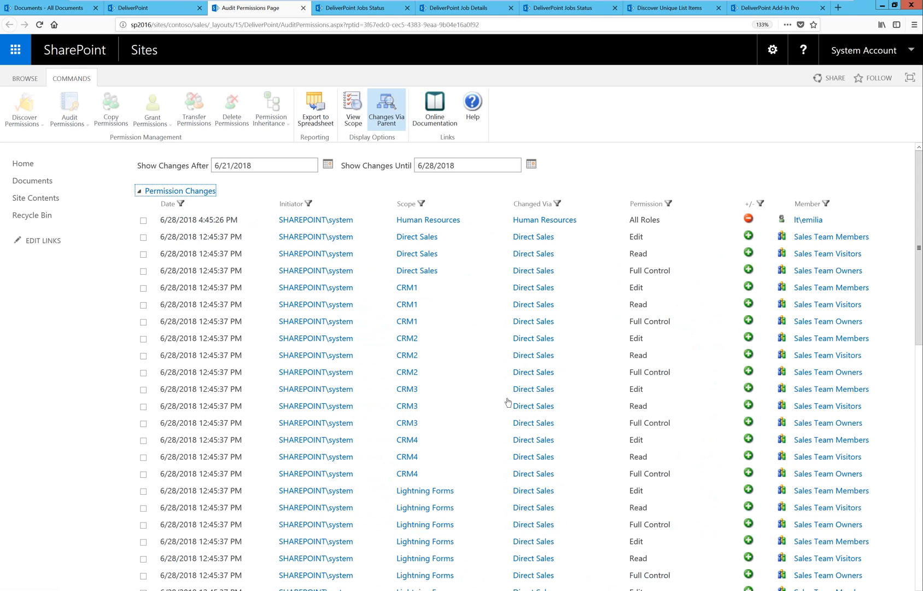
Examine the Changed Via scopes of the permission and inheritance changes and the group member changes, and close the audit report.
left_click_drag(563, 235, 515, 240)
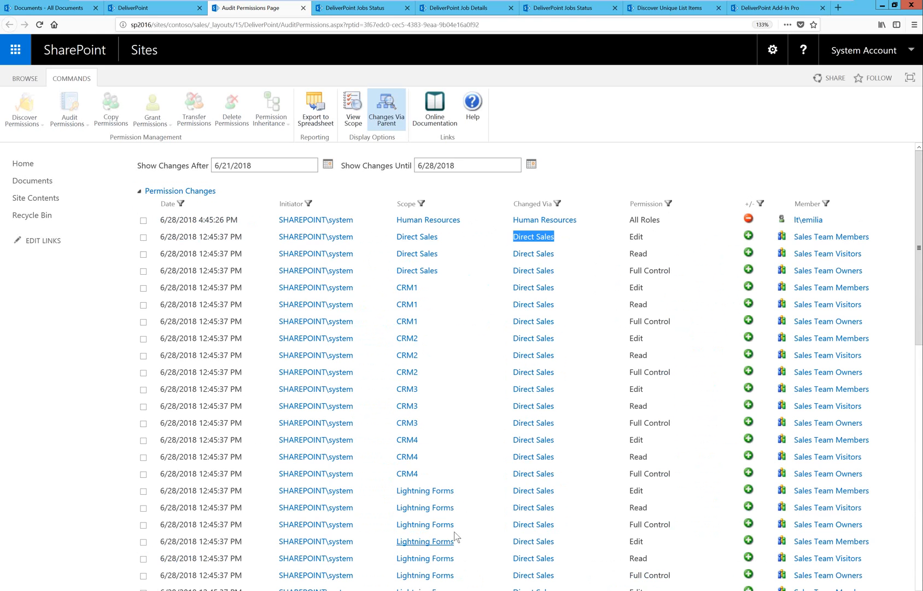
scroll(522, 556, "down", 5)
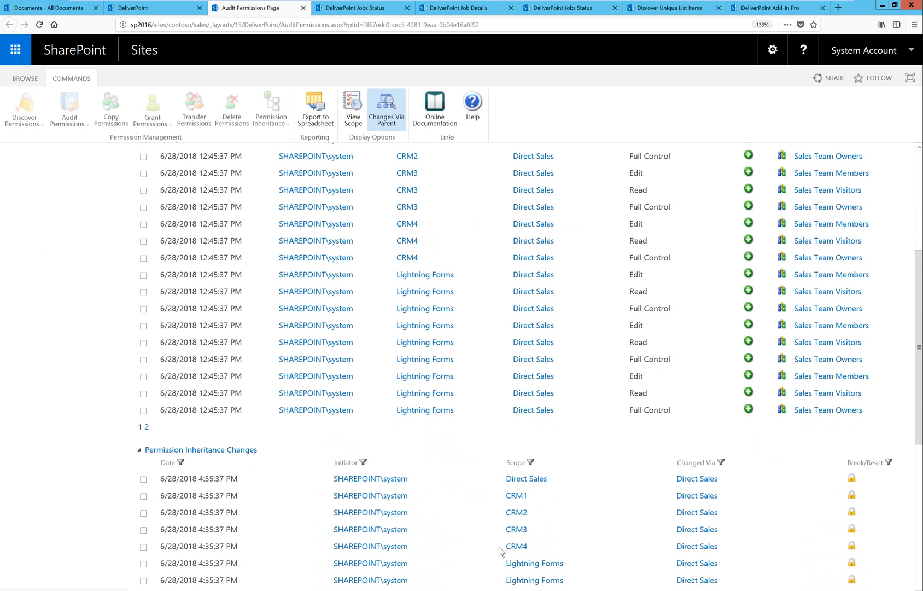
scroll(575, 380, "up", 5)
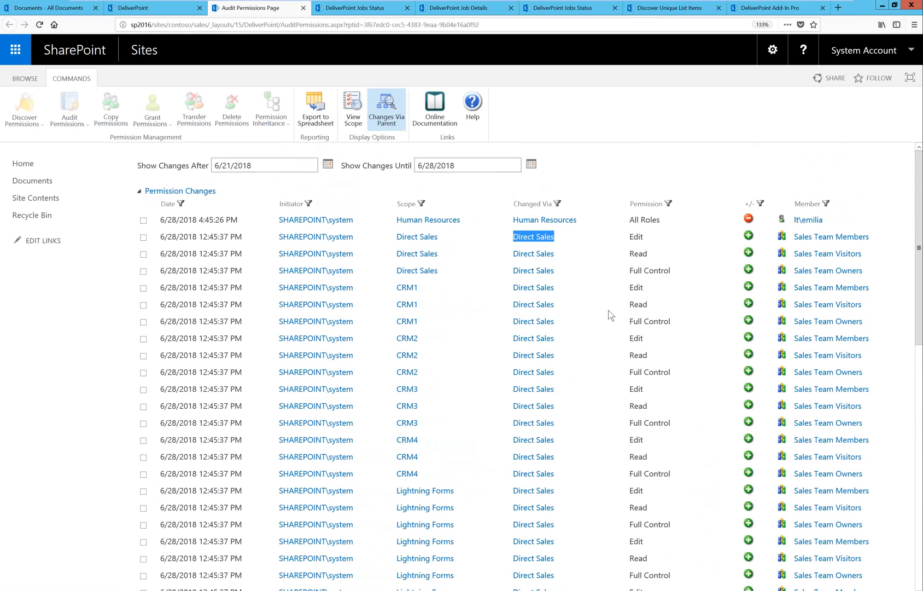
scroll(618, 290, "down", 1)
scroll(612, 294, "down", 1)
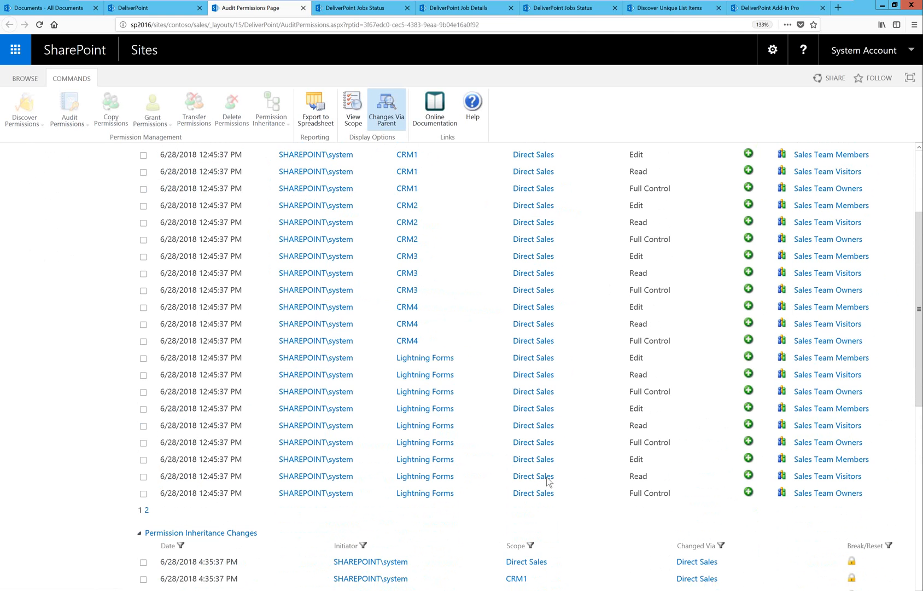
scroll(548, 482, "down", 6)
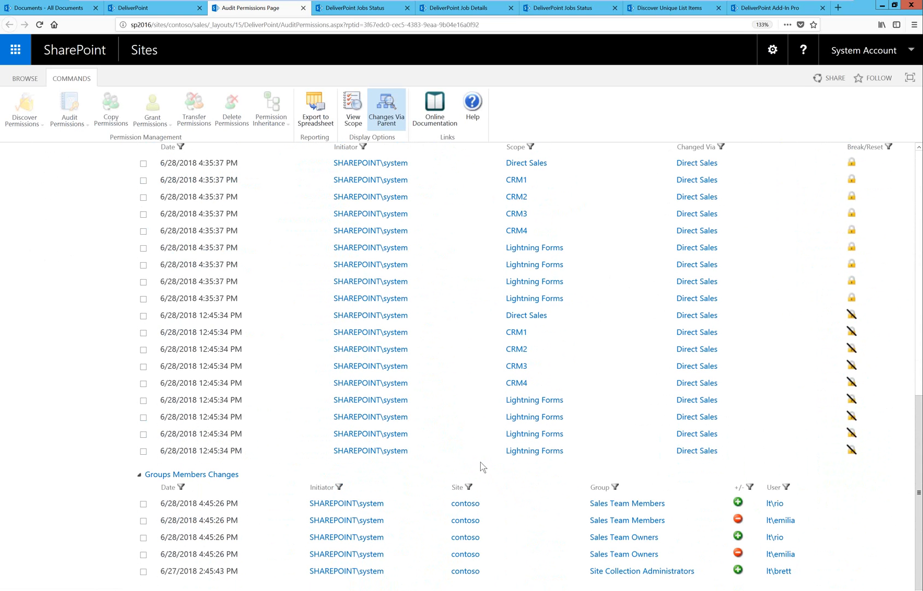
scroll(482, 467, "down", 1)
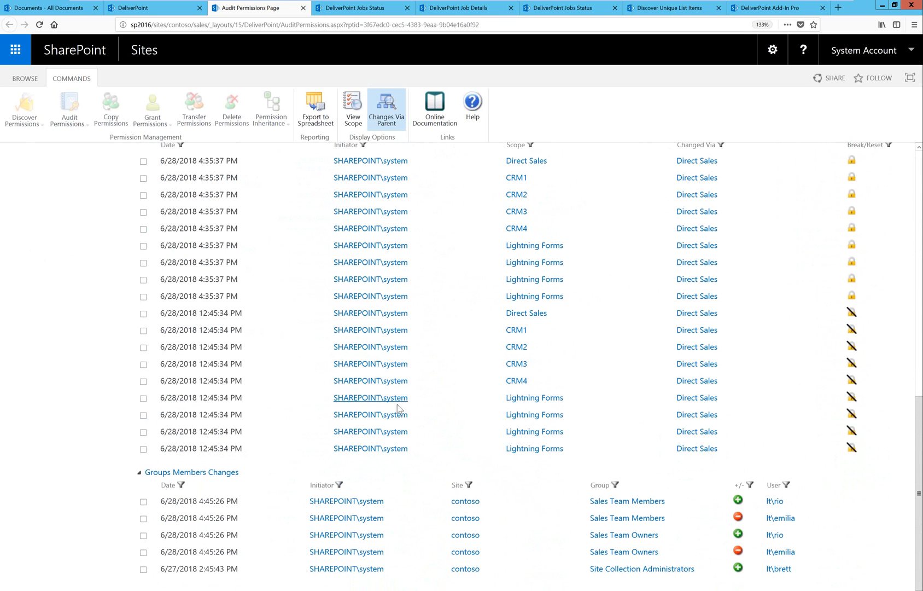
scroll(439, 416, "up", 4)
scroll(439, 416, "up", 5)
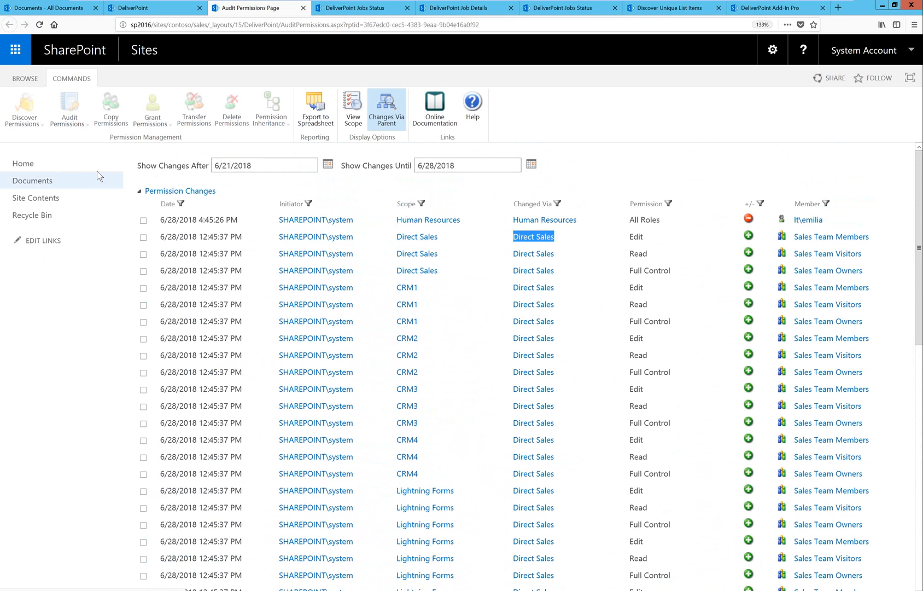
left_click(303, 8)
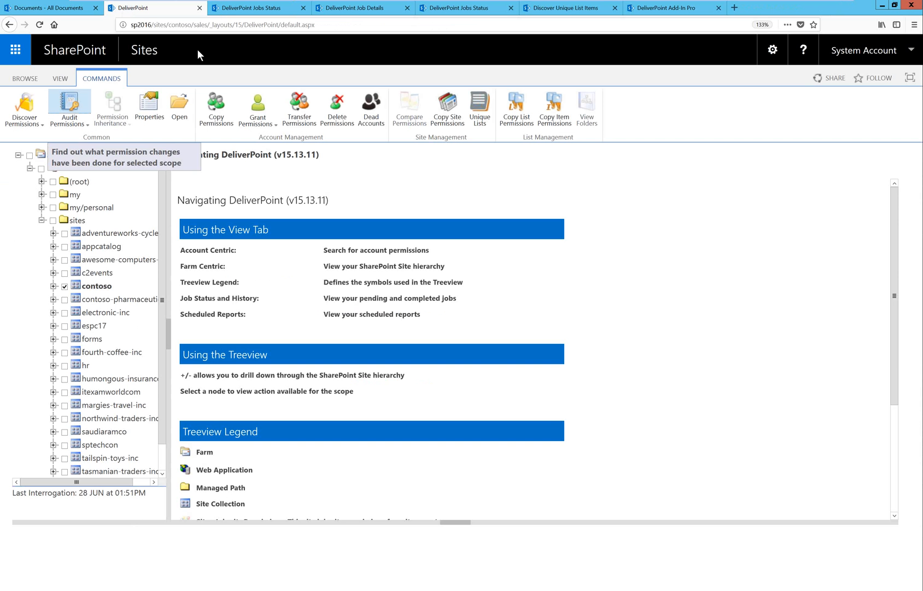
Start a new permission change alert for contoso and title it "Someone Got Full Control to Contoso".
left_click(86, 124)
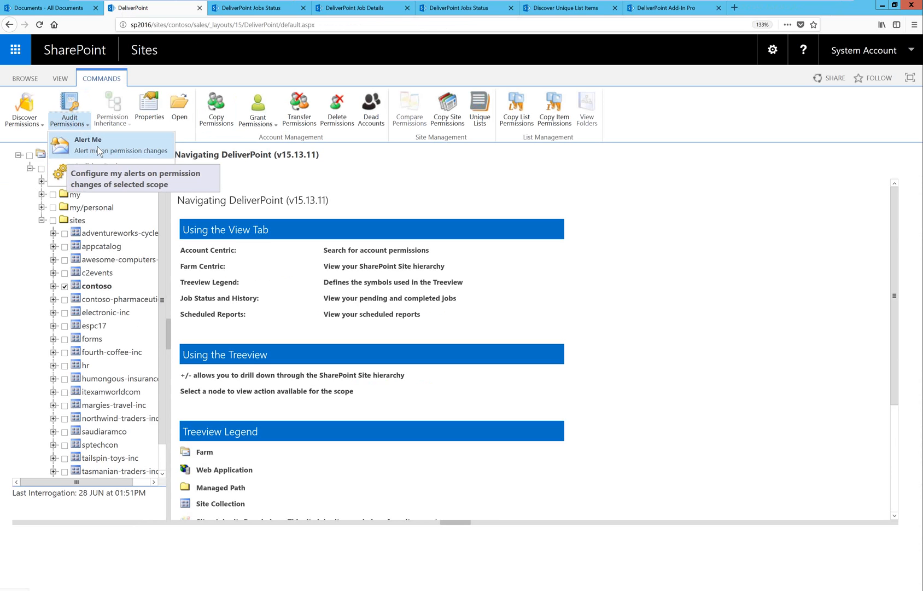
left_click(116, 148)
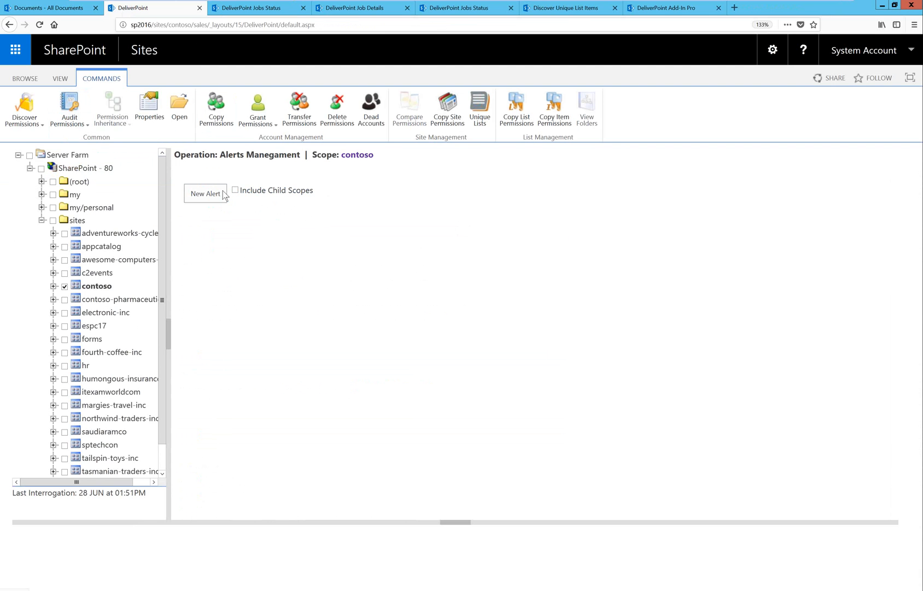
left_click(209, 195)
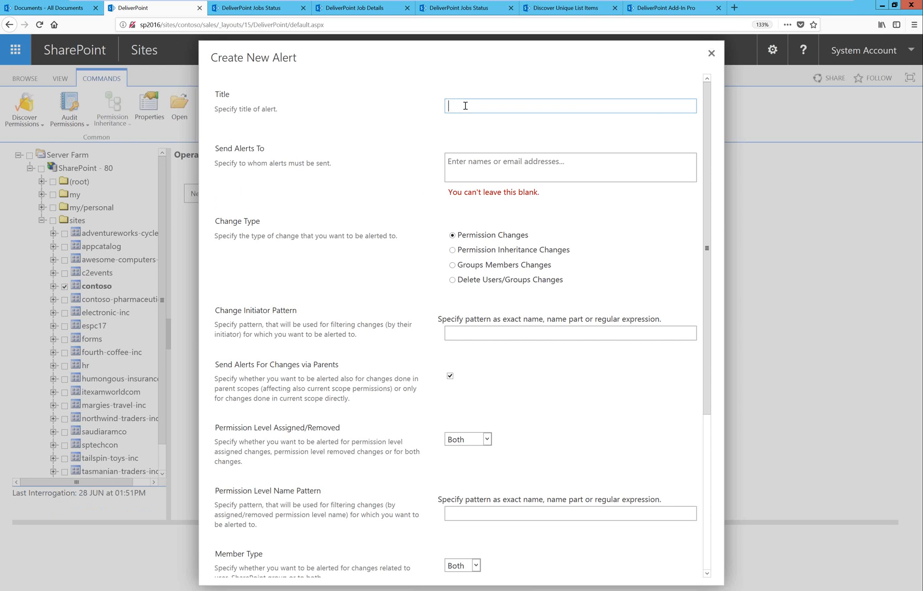
type("Someone Got Full Control to Contoso")
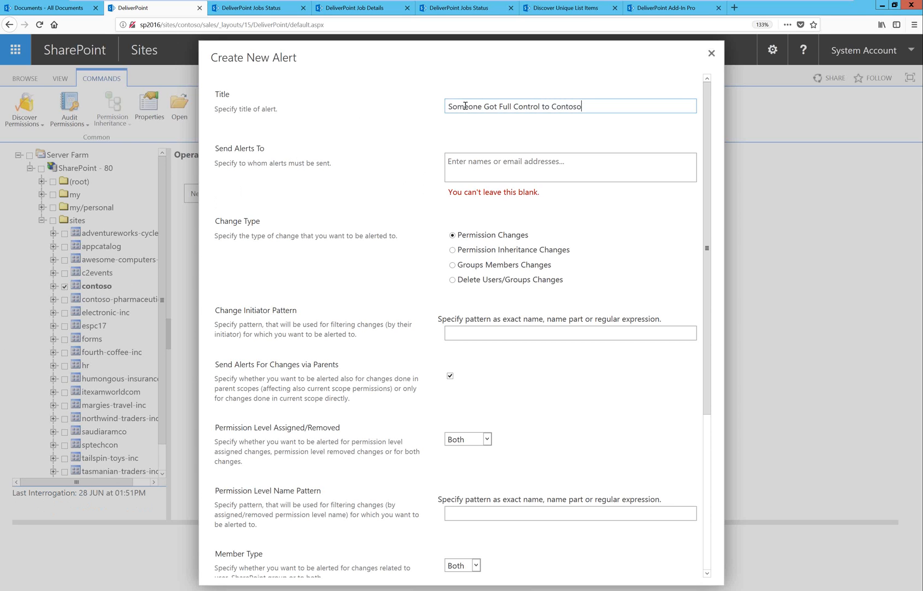
Add the recipient's user account to the alert and review the remaining alert options.
left_click(602, 168)
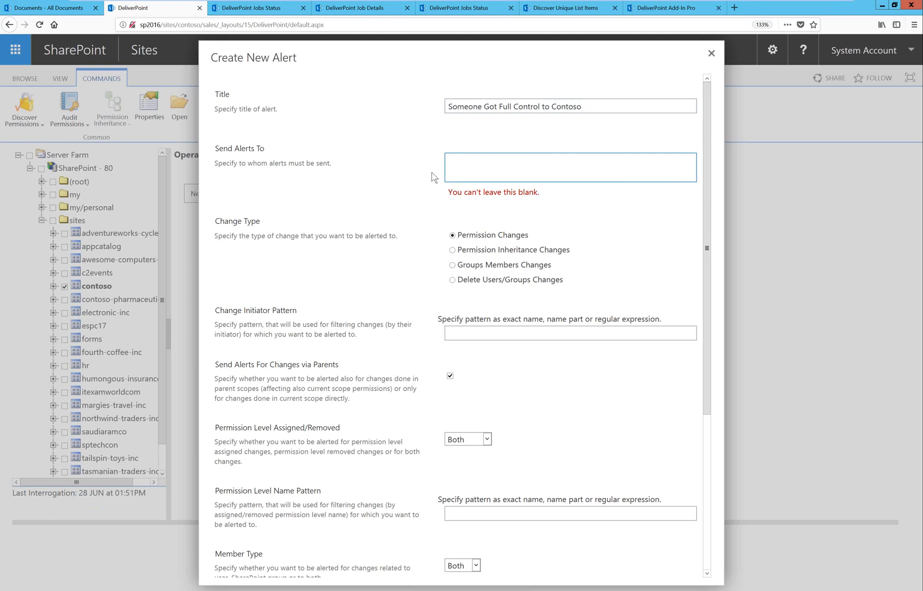
type("brett")
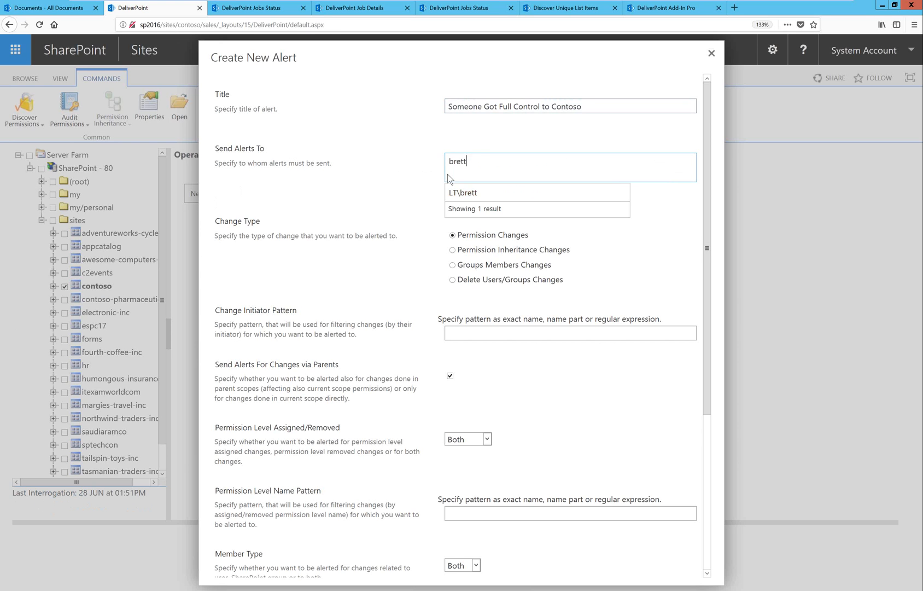
left_click(511, 192)
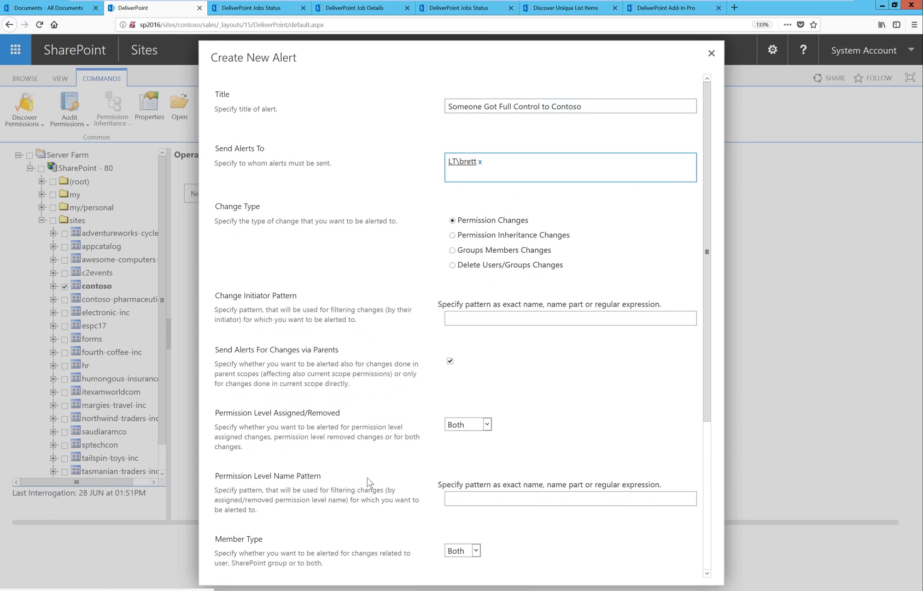
scroll(368, 481, "down", 3)
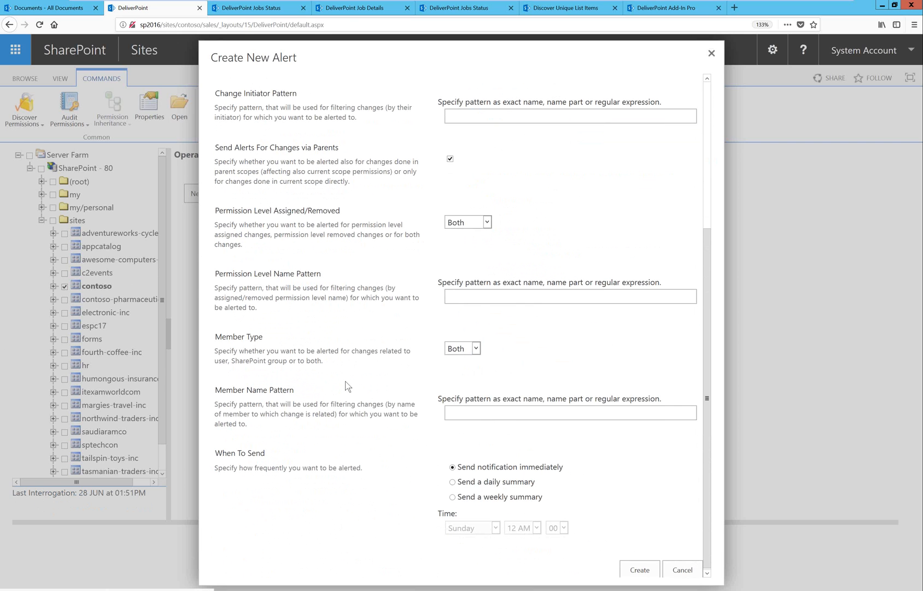
scroll(344, 380, "up", 3)
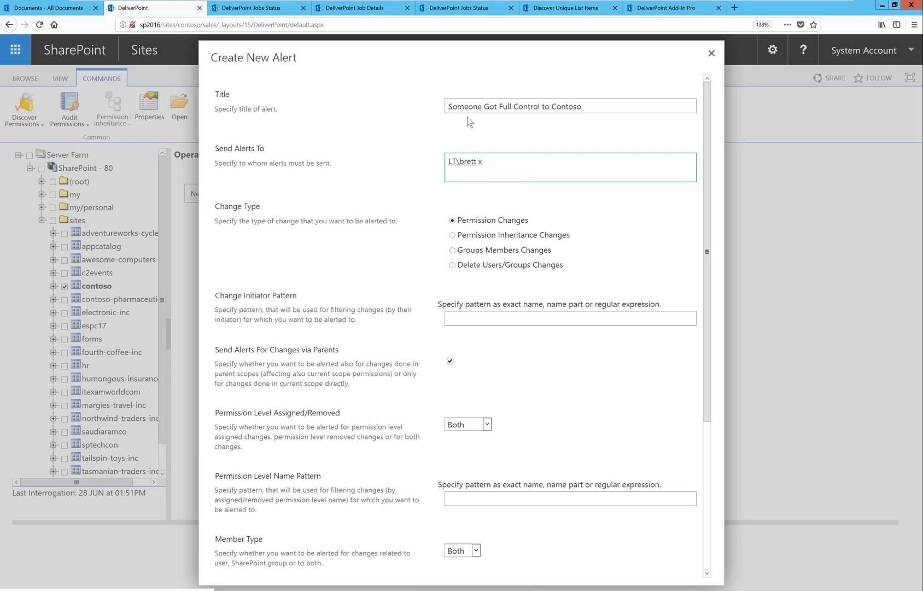
Limit the alert to the Full Control permission level through the permission level name pattern.
left_click(499, 321)
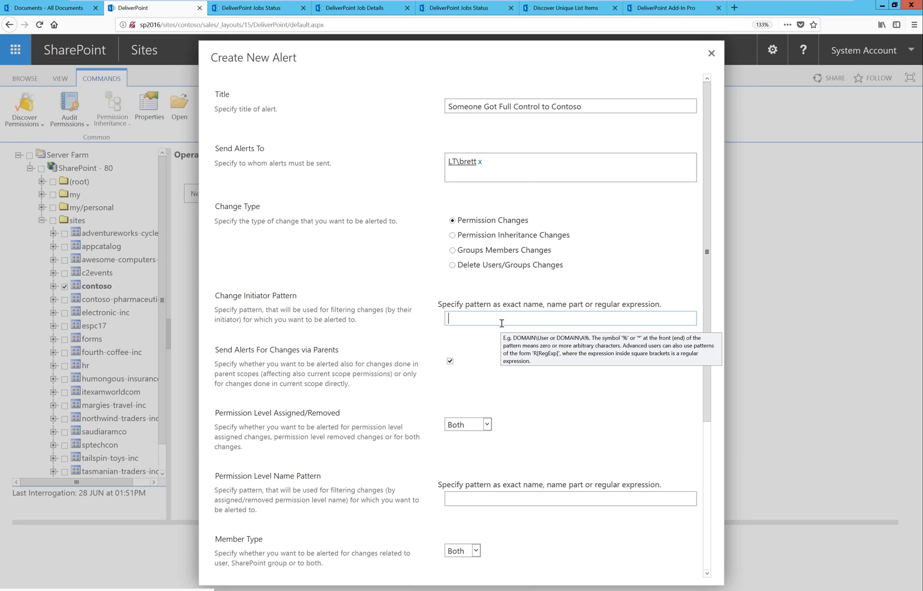
left_click(527, 499)
type("Full ")
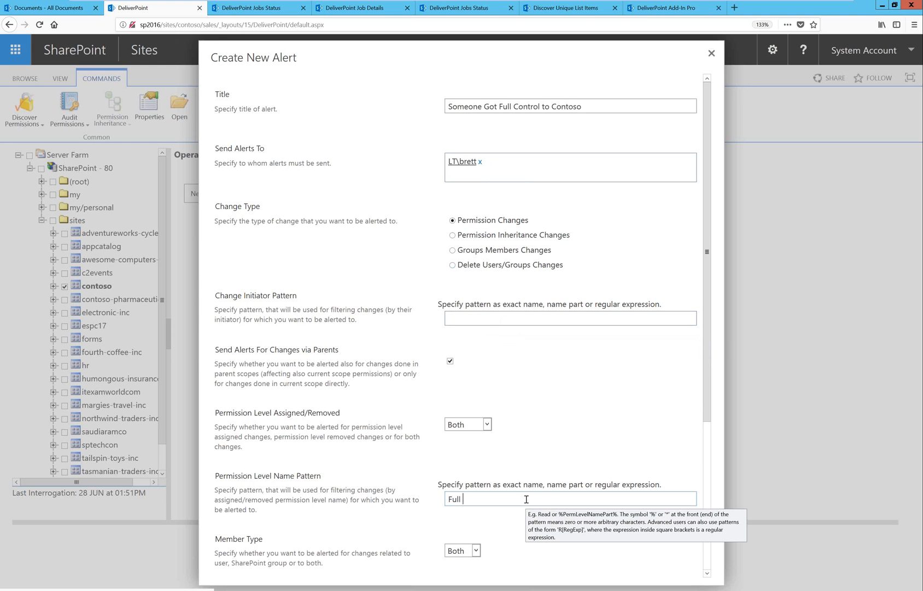
type("Control")
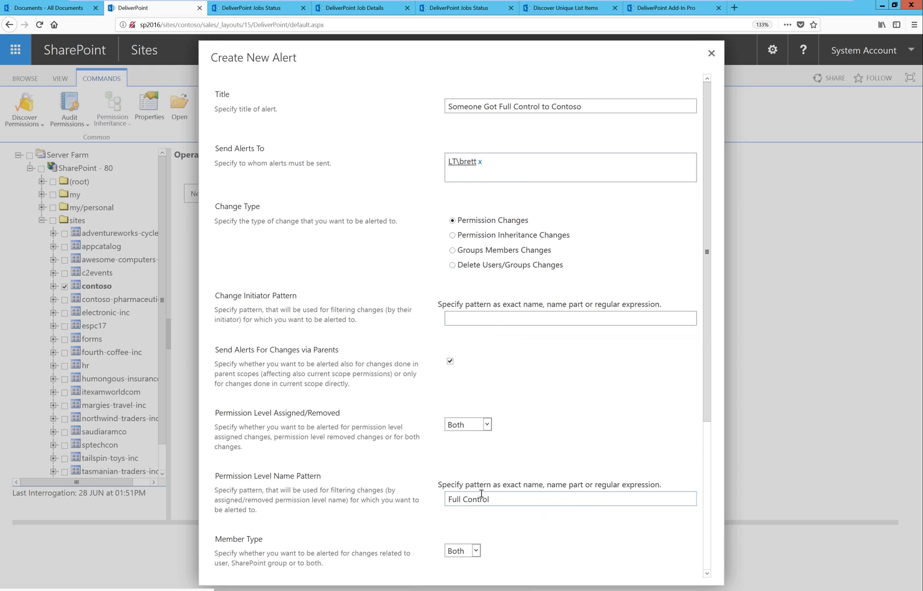
mouse_move(481, 494)
scroll(579, 423, "down", 3)
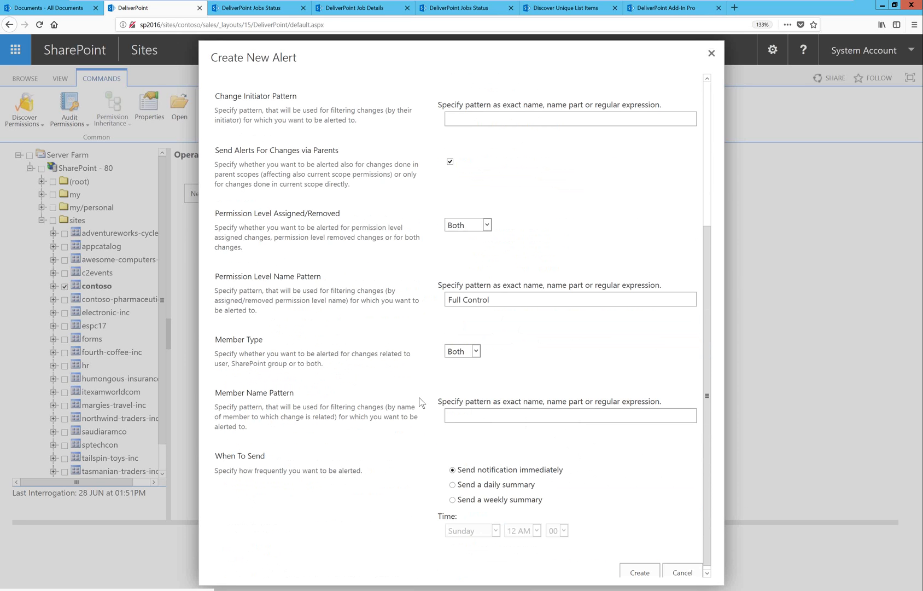
mouse_move(478, 411)
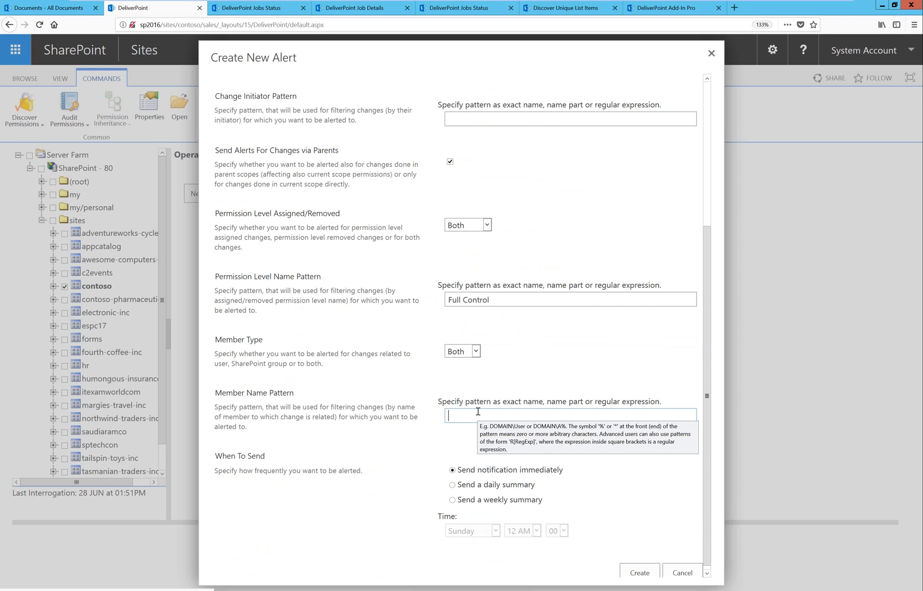
type("Edward Snowden")
left_click(576, 366)
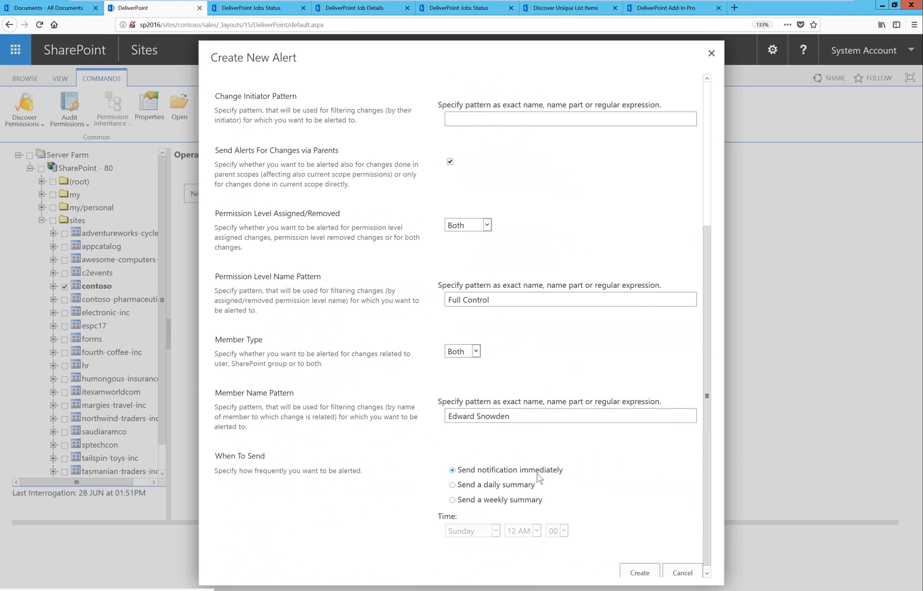
left_click_drag(529, 414, 411, 414)
key("BackSpace")
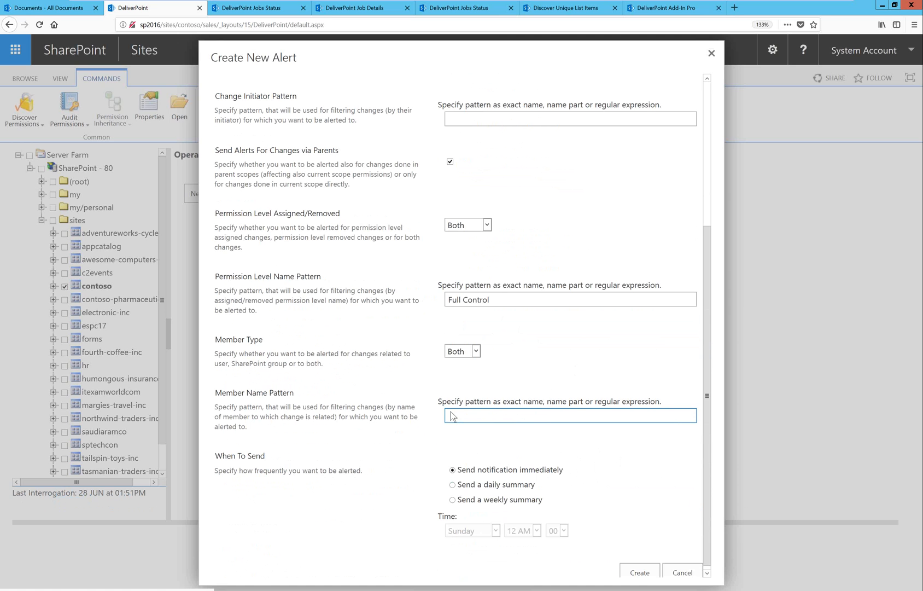
Create the configured permission change alert for contoso.
left_click(641, 572)
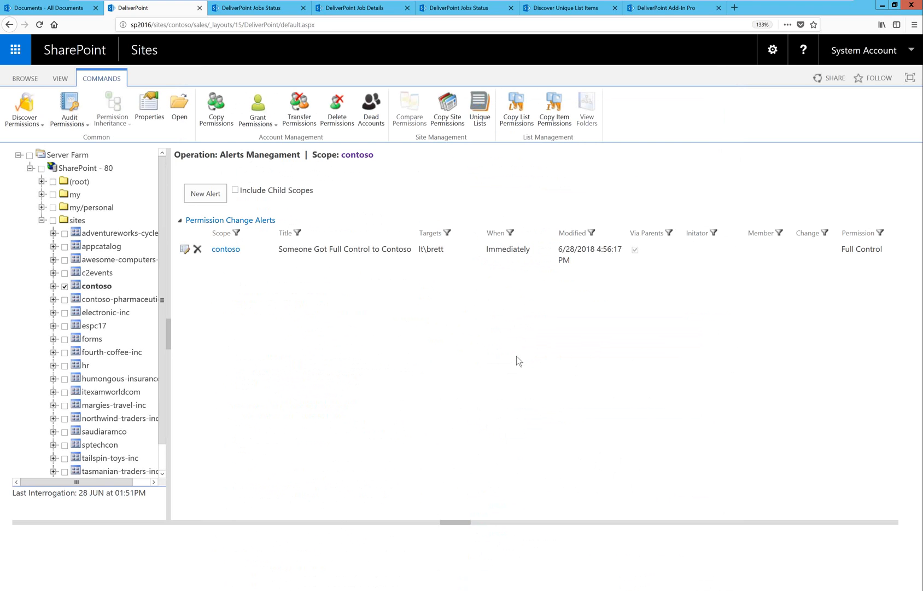
Switch to the PowerPoint slide show and advance from the Alerts of Changes slide to the Roadmap slide.
left_click(164, 590)
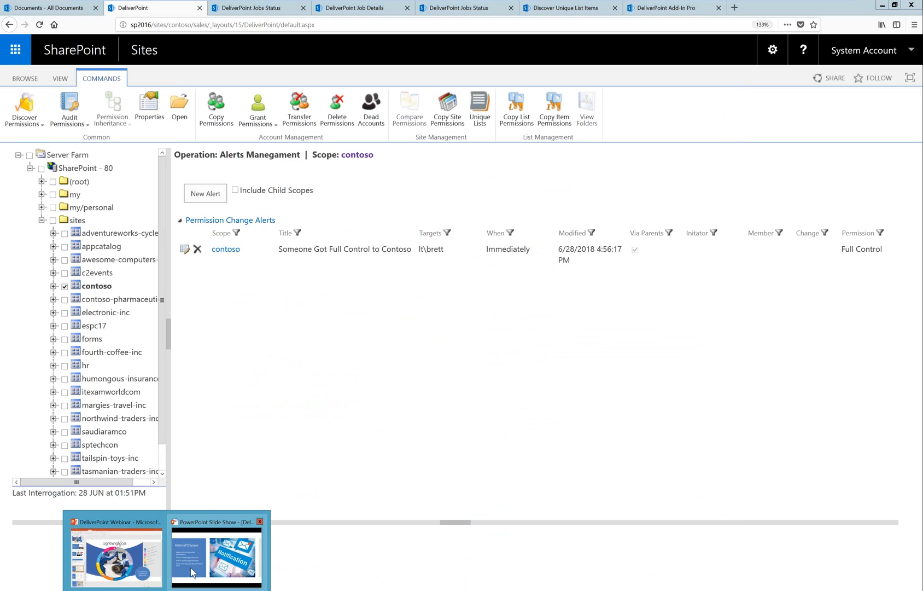
left_click(191, 569)
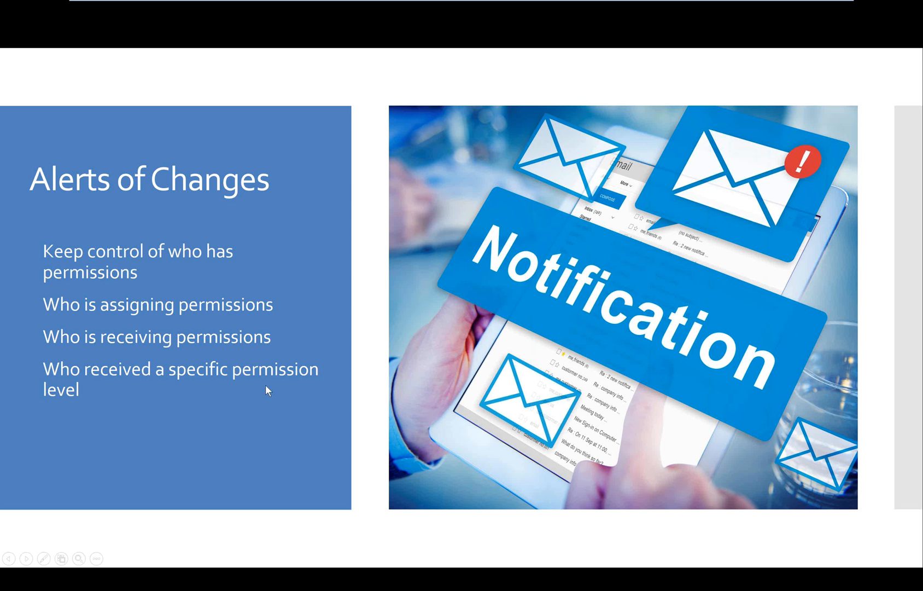
left_click(449, 420)
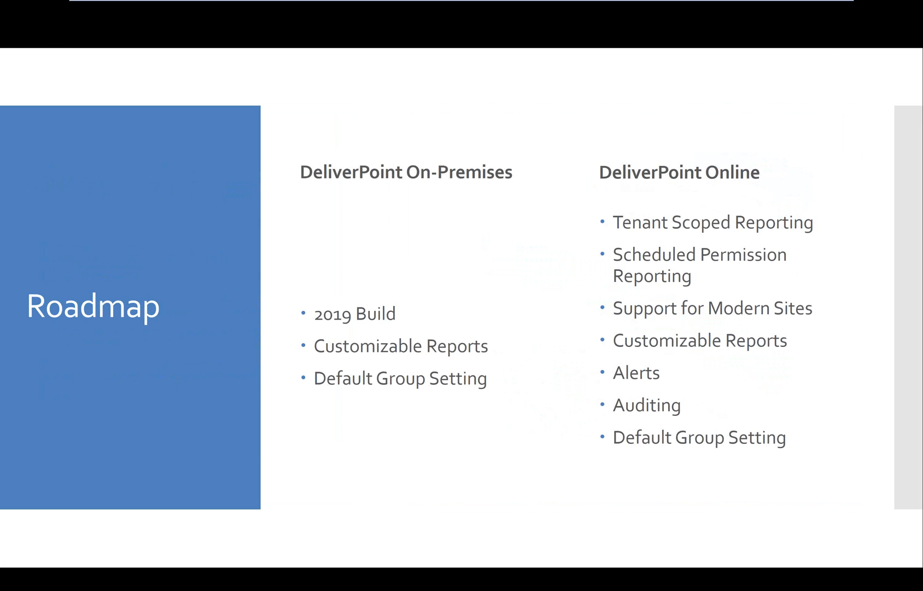
Switch to SharePoint Central Administration and open the Permissions settings of the DeliverPoint configuration.
key("alt+Tab")
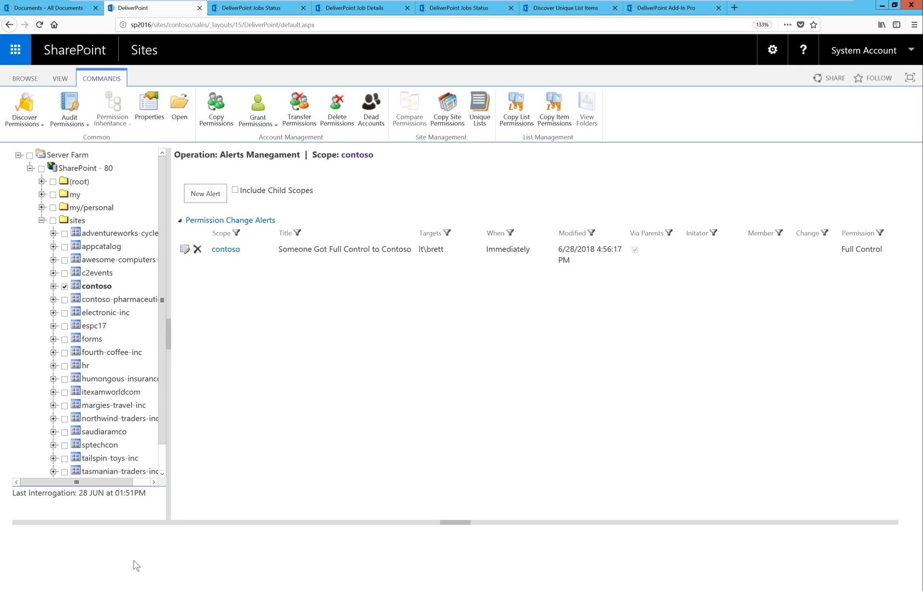
mouse_move(208, 581)
left_click(144, 541)
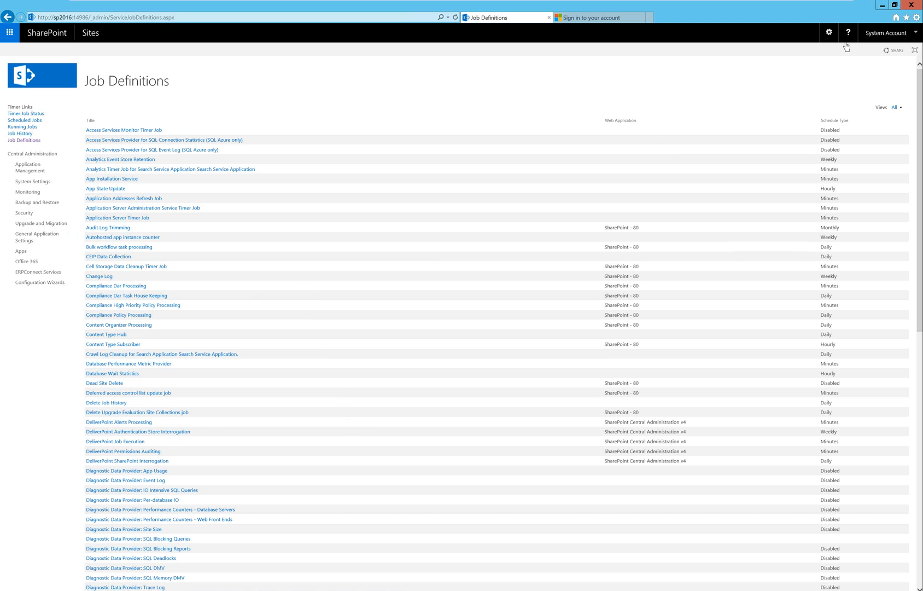
left_click(829, 33)
left_click(776, 163)
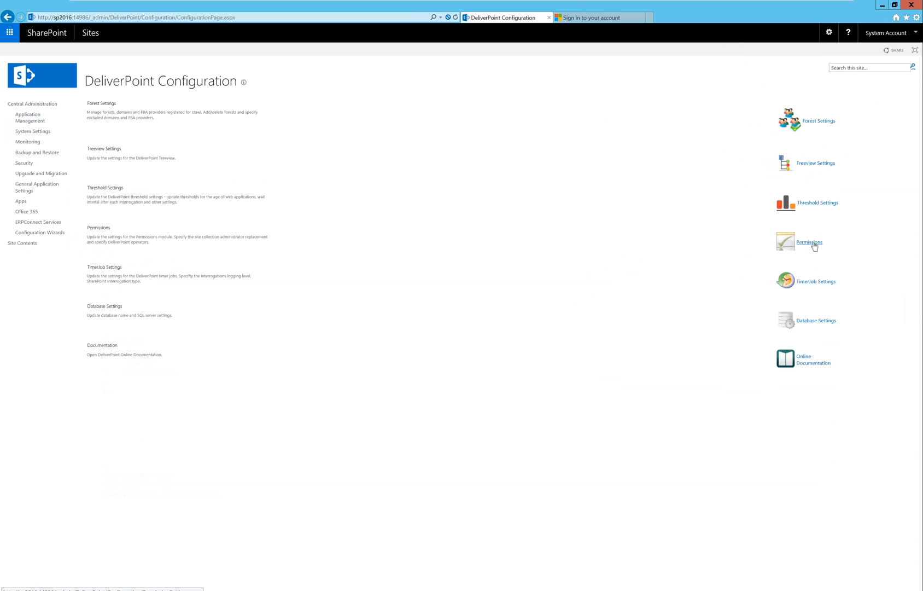
left_click(811, 242)
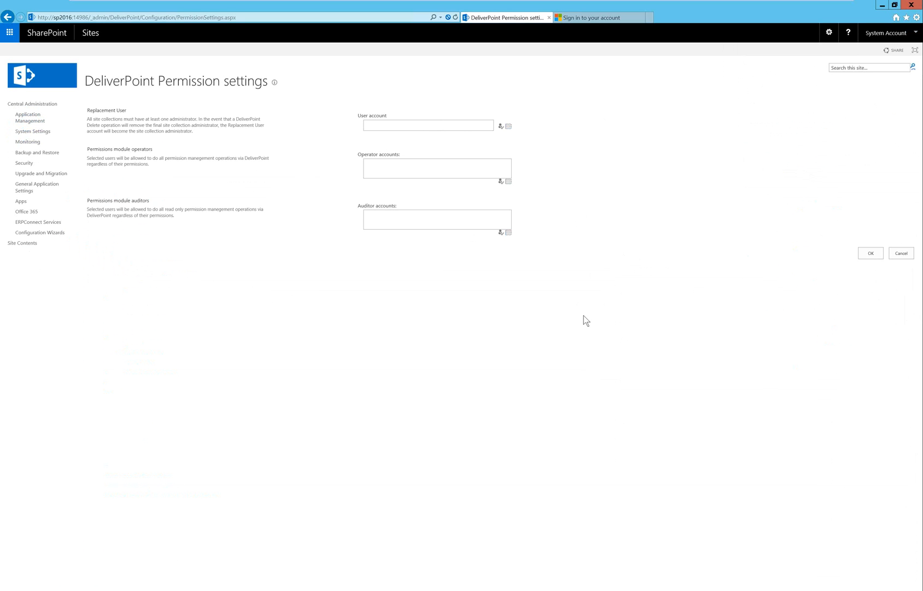
Enlarge the page, examine the auditor and operator account settings, and return to the Roadmap slide in PowerPoint.
key("ctrl+plus")
key("ctrl+plus")
left_click(456, 379)
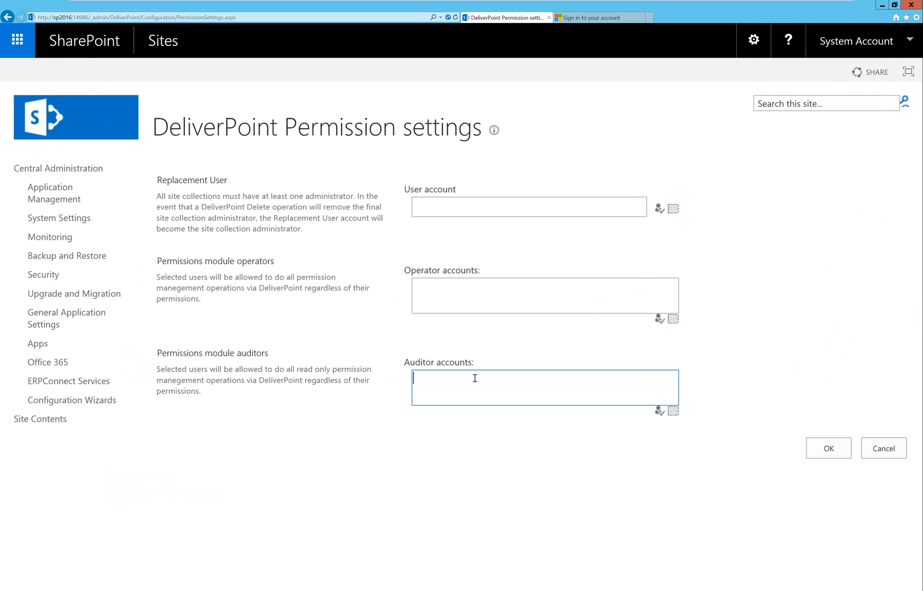
left_click(464, 287)
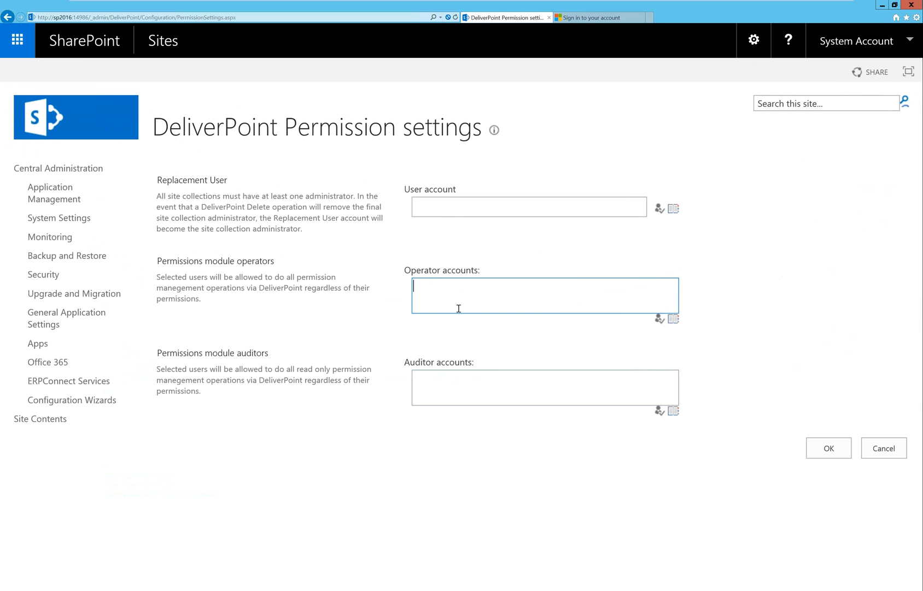
mouse_move(211, 588)
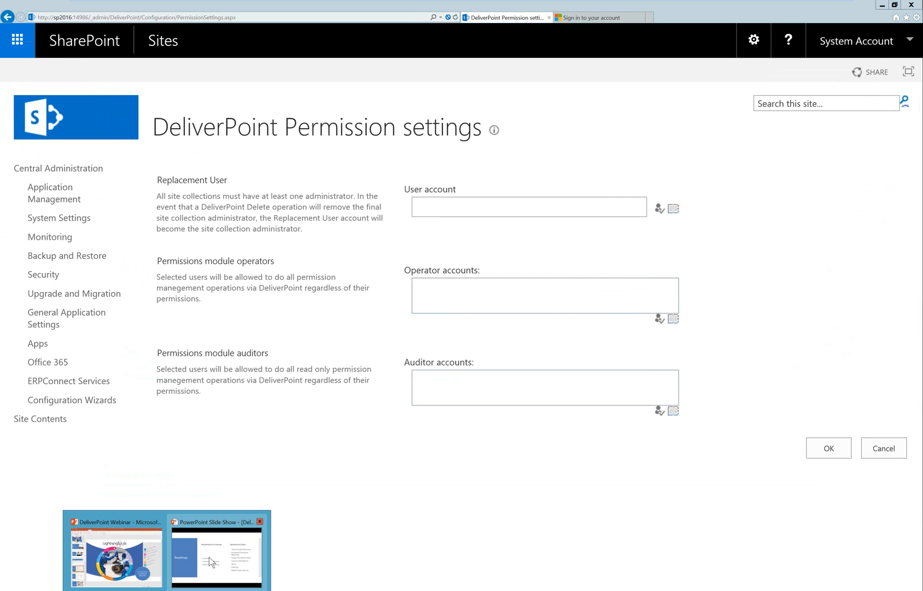
left_click(210, 558)
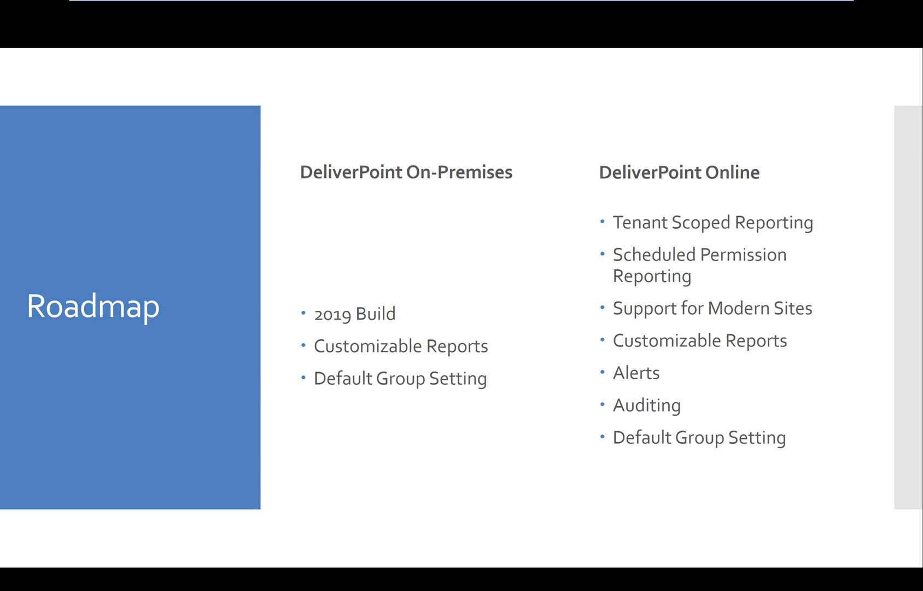